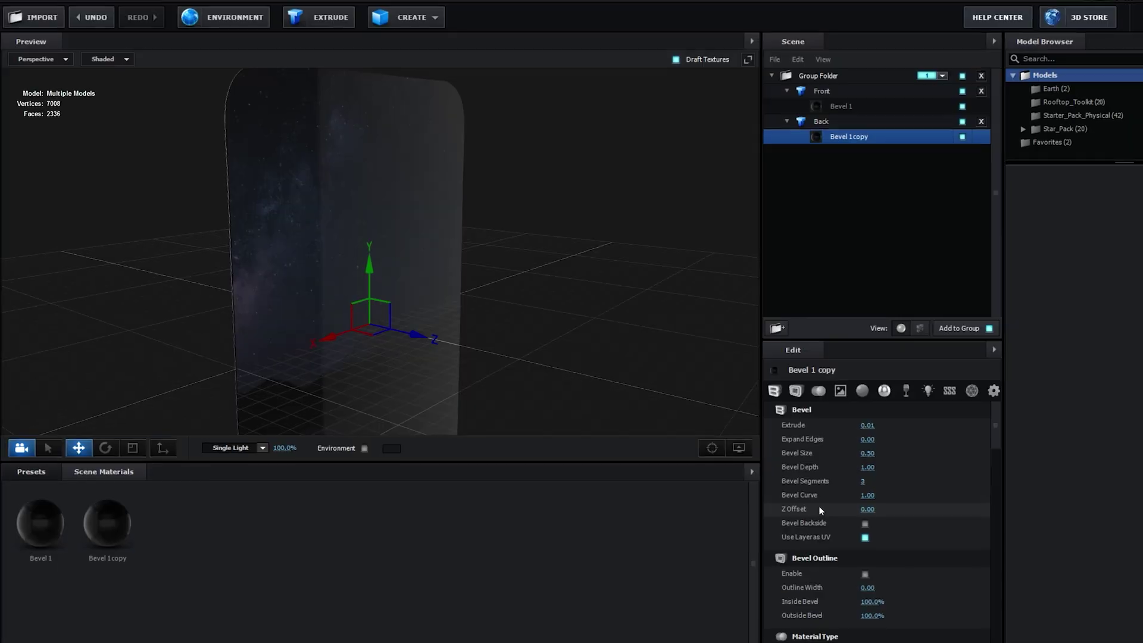
{"action": "scroll", "coordinate": [821, 507], "scroll_direction": "down", "scroll_amount": 5}
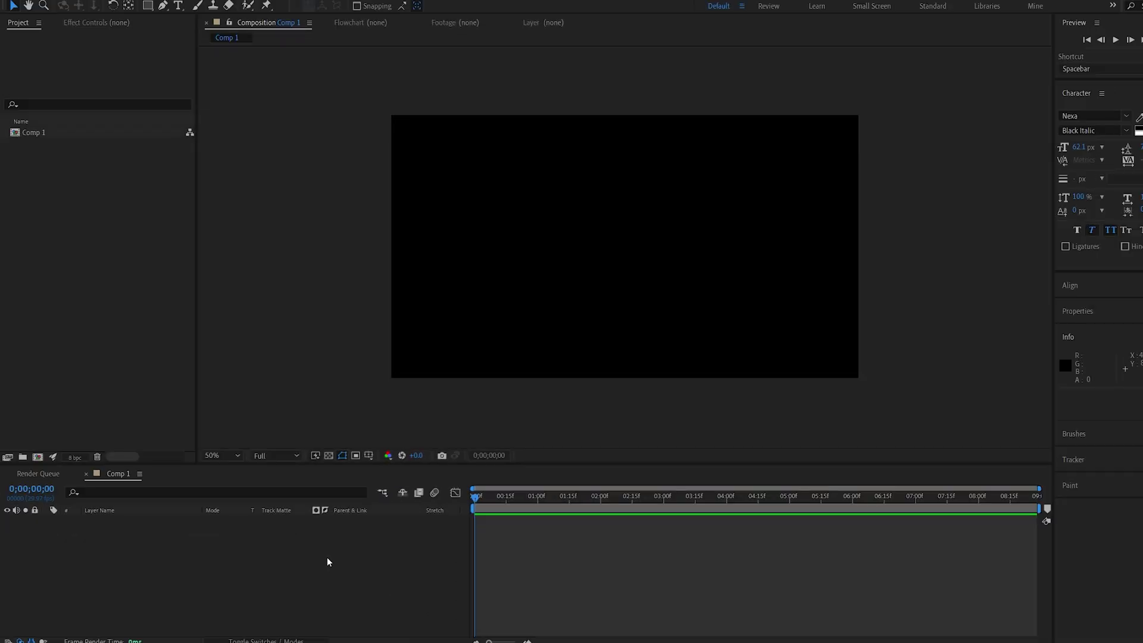
- Create a new 1920 x 1080 solid layer named BG with the colour 000000
{"action": "right_click", "coordinate": [327, 563]}
{"action": "mouse_move", "coordinate": [379, 431]}
{"action": "left_click", "coordinate": [506, 456]}
{"action": "type", "text": "B"}
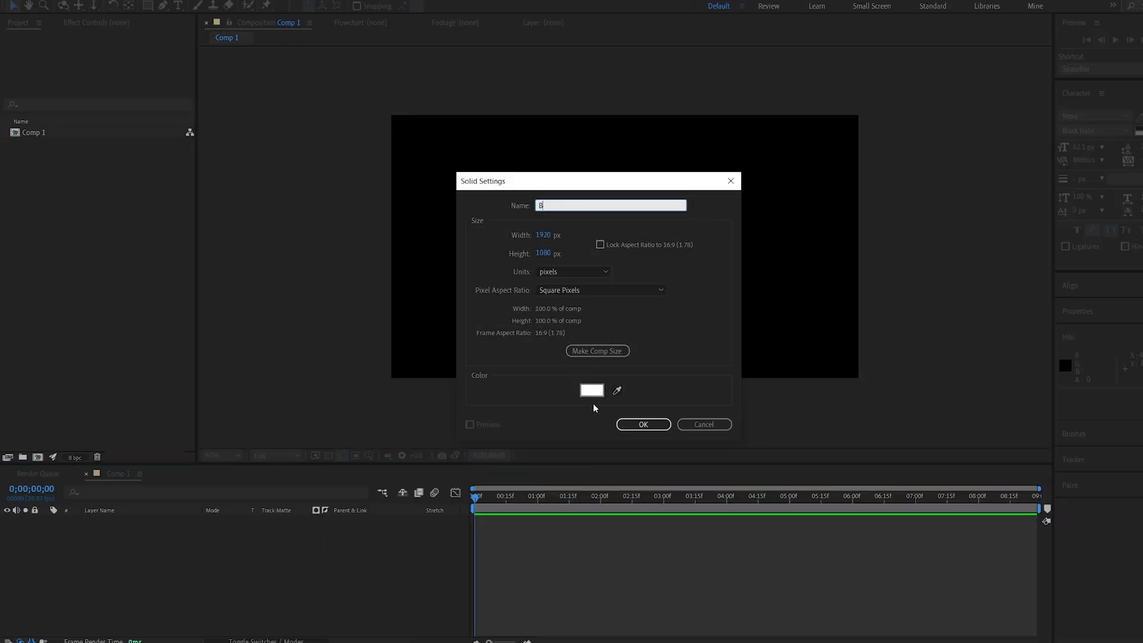
{"action": "type", "text": "G"}
{"action": "left_click", "coordinate": [592, 390]}
{"action": "type", "text": "000000"}
{"action": "key", "text": "Return"}
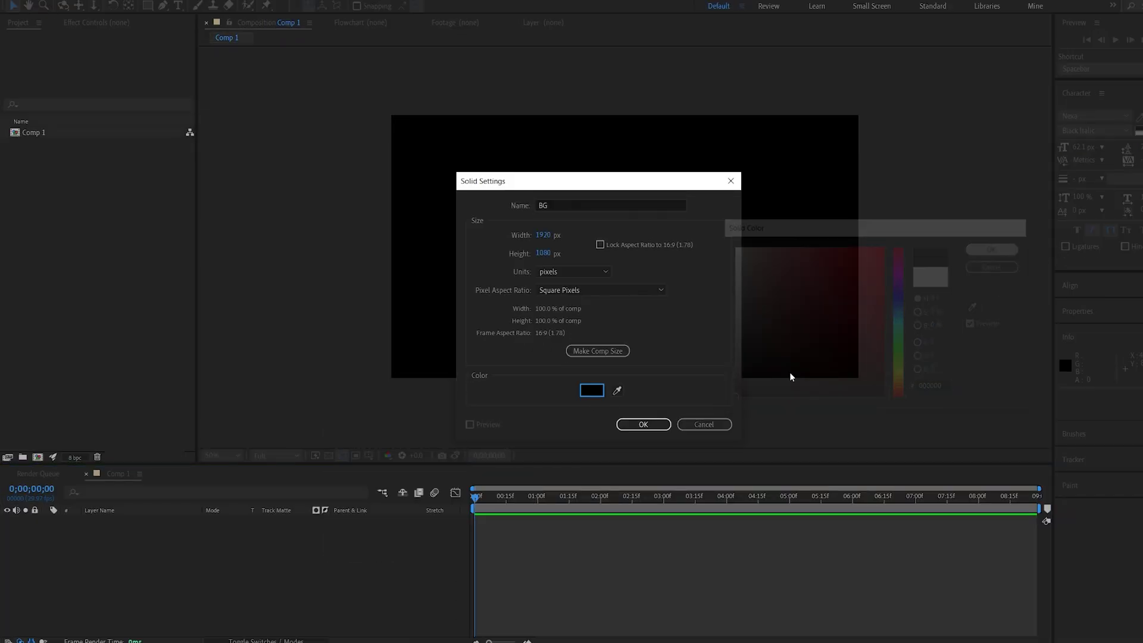
{"action": "left_click", "coordinate": [643, 424]}
- Duplicate the BG solid and rename the upper copy as Element
{"action": "key", "text": "ctrl+d"}
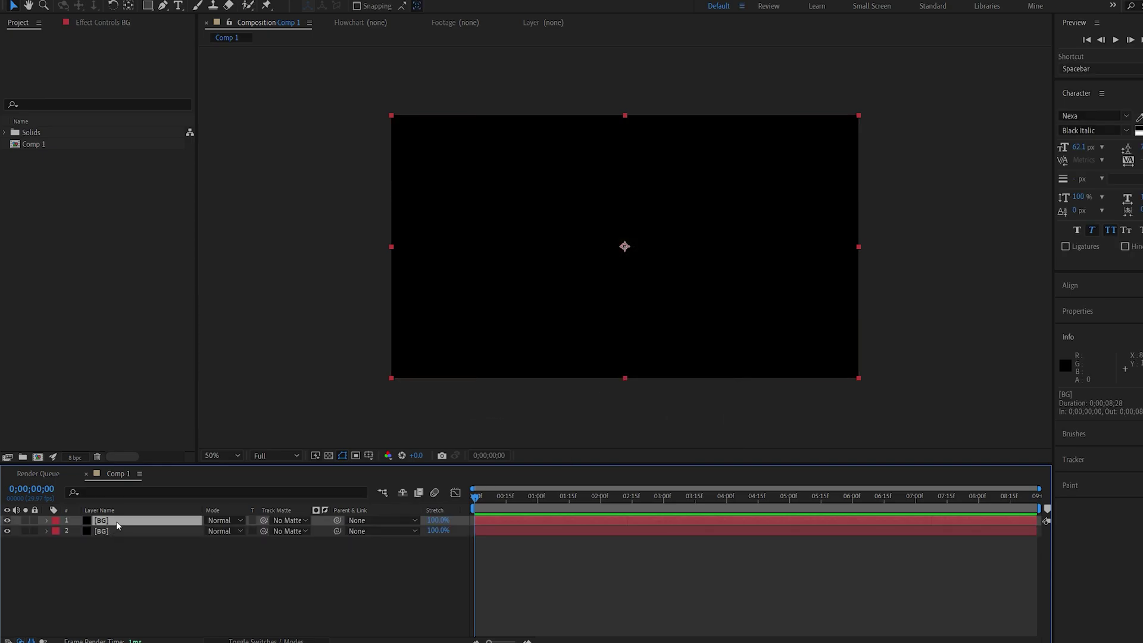
{"action": "left_click", "coordinate": [116, 523]}
{"action": "key", "text": "Return"}
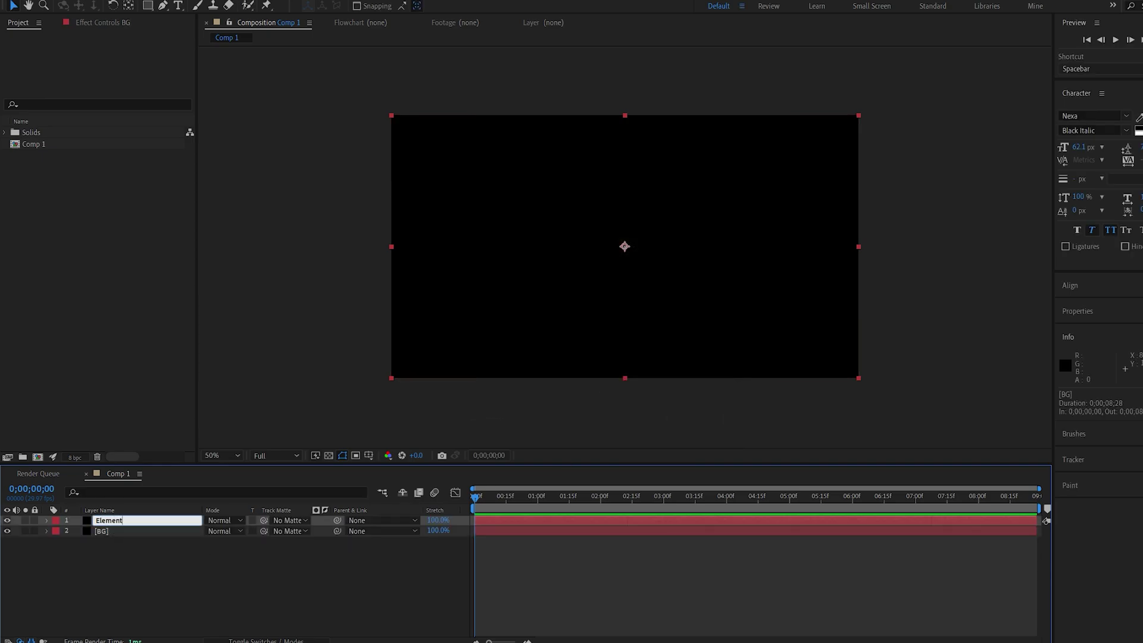
{"action": "type", "text": "Element"}
{"action": "key", "text": "Return"}
- Add a new camera layer to the composition
{"action": "left_click", "coordinate": [253, 573]}
{"action": "right_click", "coordinate": [254, 572]}
{"action": "mouse_move", "coordinate": [280, 443]}
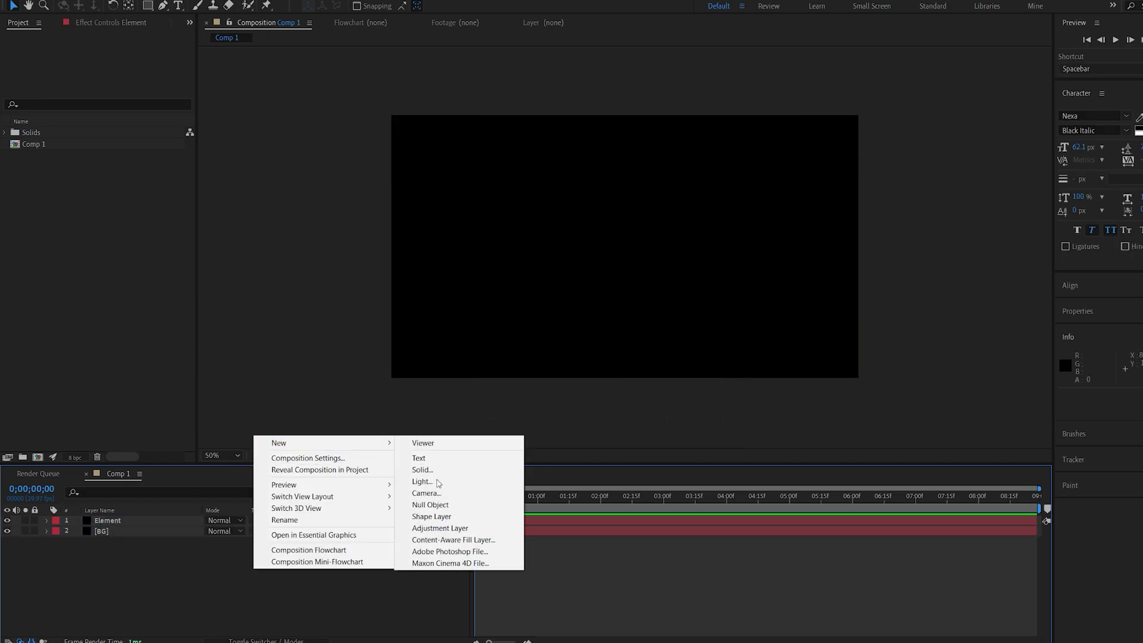
{"action": "left_click", "coordinate": [426, 493]}
{"action": "left_click", "coordinate": [454, 415]}
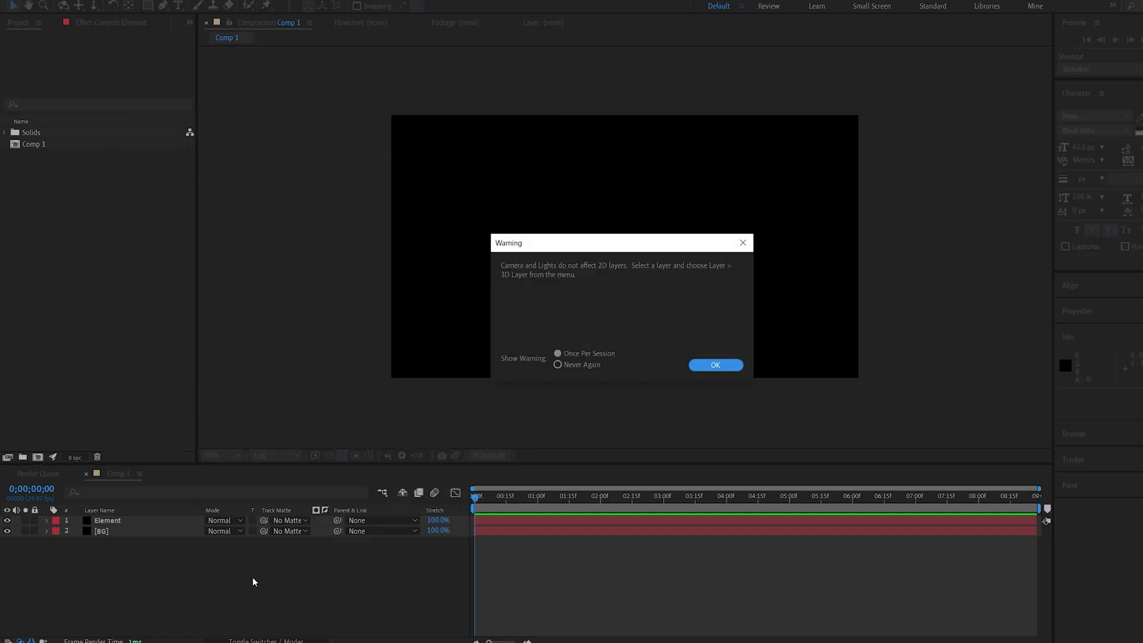
{"action": "left_click", "coordinate": [717, 366]}
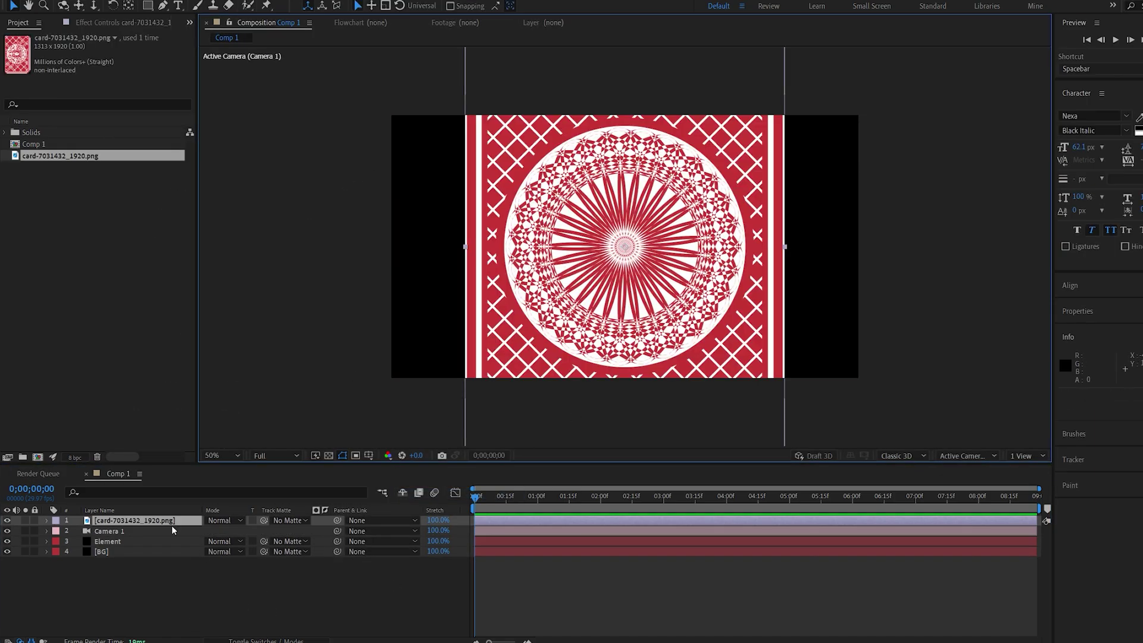
- Scale the card image layer to 48% and pre-compose it as Card, moving all attributes into the new composition
{"action": "key", "text": "s"}
{"action": "left_click_drag", "start_coordinate": [224, 530], "coordinate": [204, 547]}
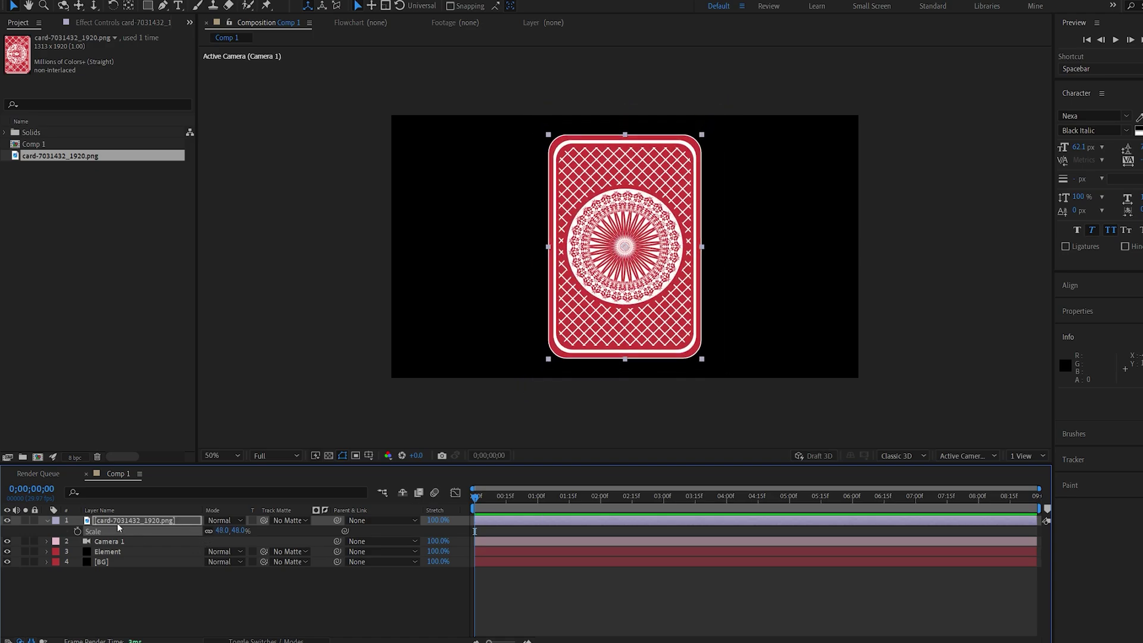
{"action": "key", "text": "ctrl+shift+c"}
{"action": "type", "text": "Ca"}
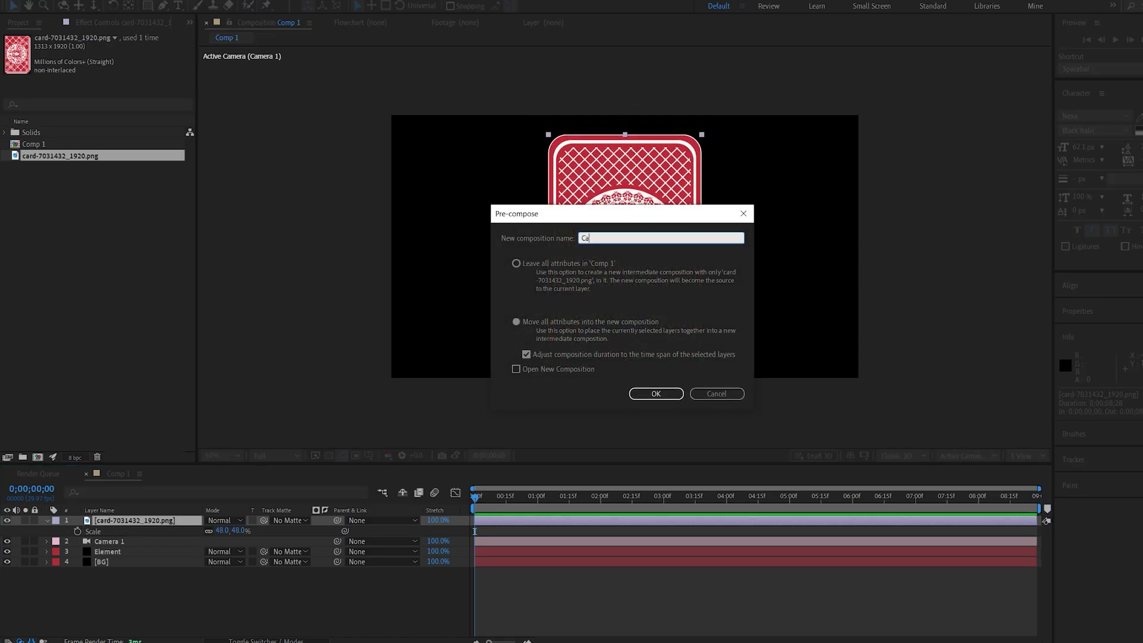
{"action": "type", "text": "rd"}
{"action": "left_click", "coordinate": [655, 394]}
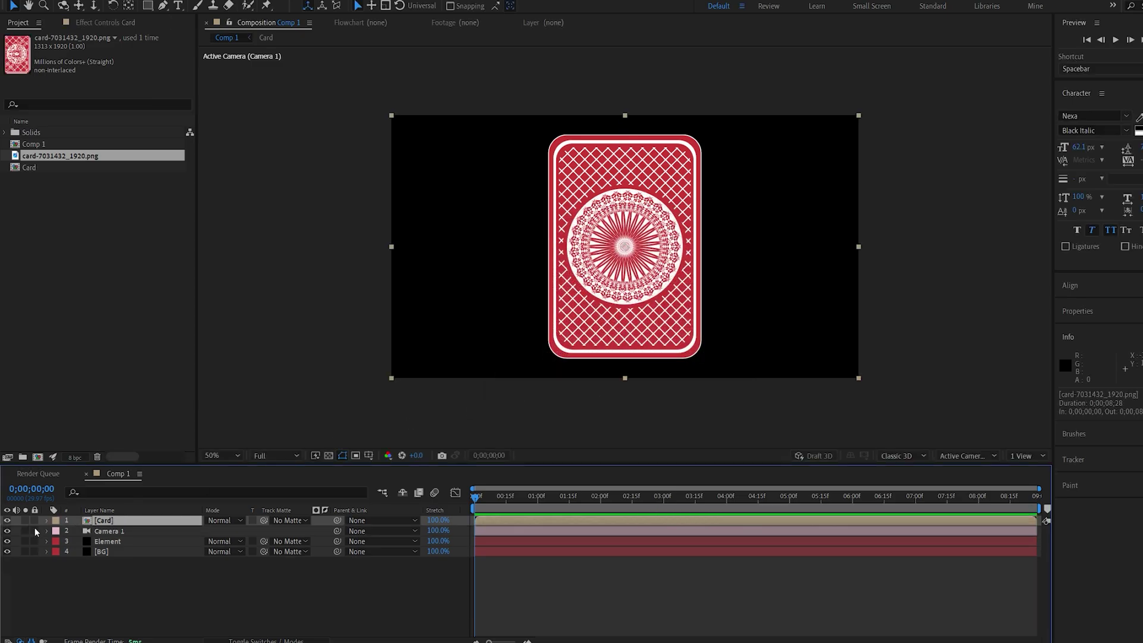
- Auto-trace the Card layer on its alpha channel for the current frame, with a 1-pixel blur
{"action": "left_click", "coordinate": [98, 1]}
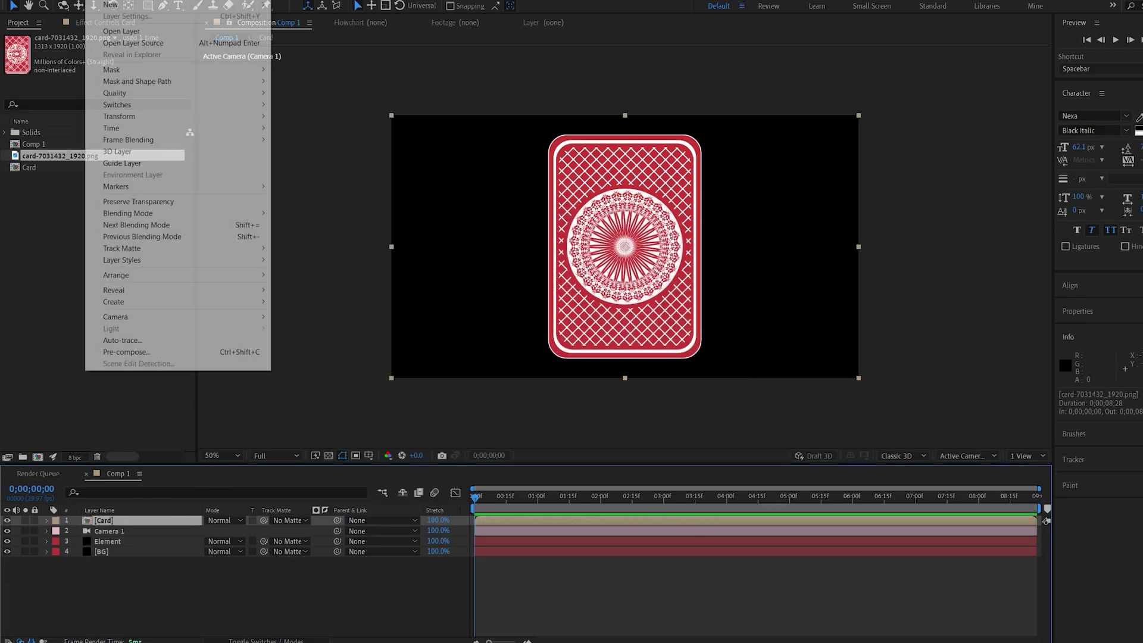
{"action": "left_click", "coordinate": [160, 339]}
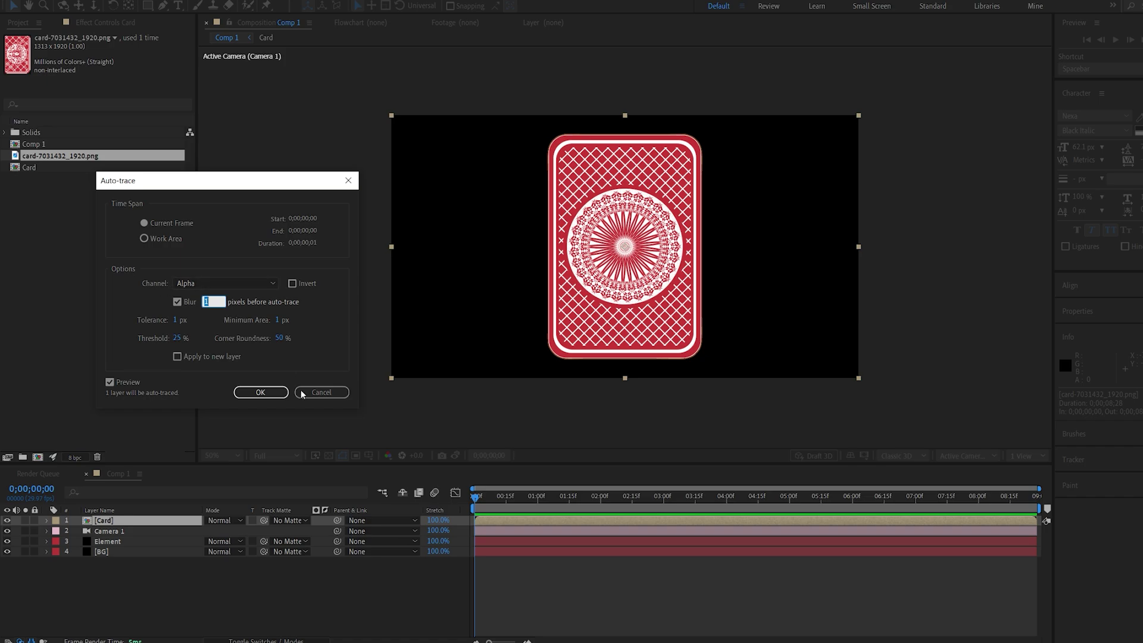
{"action": "left_click", "coordinate": [255, 392]}
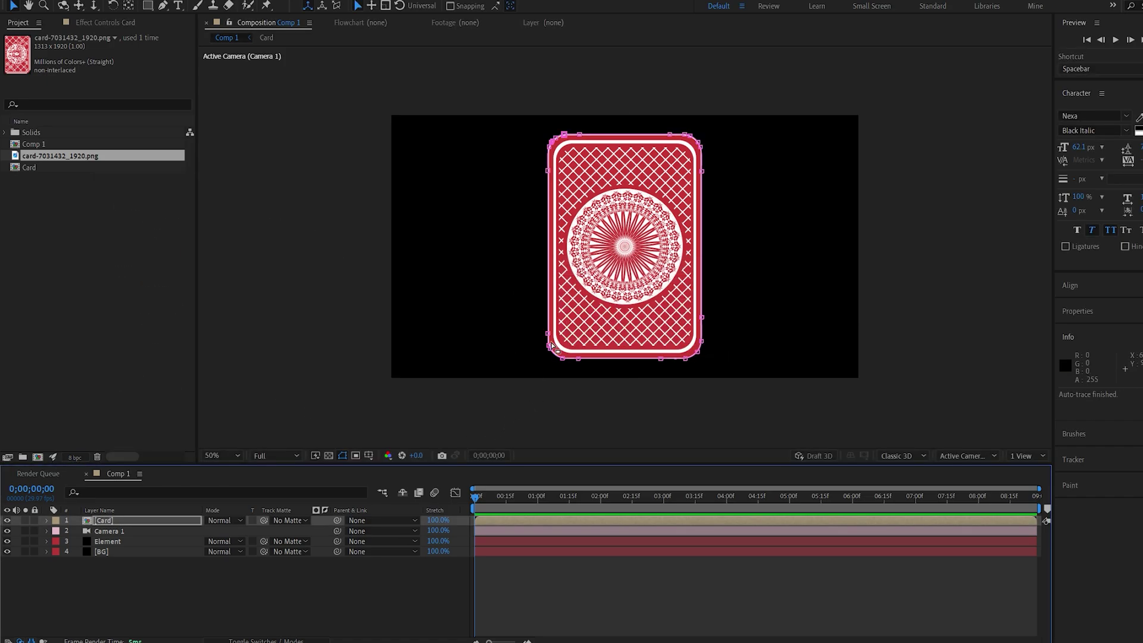
- Hide the Card layer and move it below BG in the layer stack
{"action": "left_click", "coordinate": [133, 578]}
{"action": "left_click", "coordinate": [7, 522]}
{"action": "left_click_drag", "start_coordinate": [103, 521], "coordinate": [127, 567]}
- Apply the Element effect to the Element layer
{"action": "left_click", "coordinate": [119, 534]}
{"action": "key", "text": "ctrl+space"}
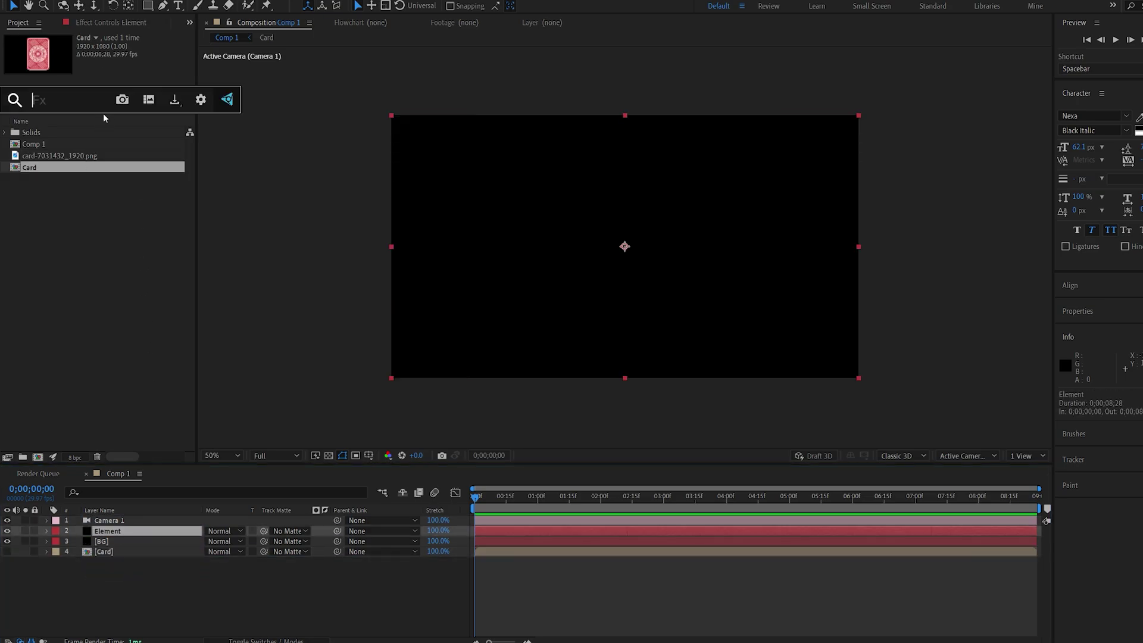
{"action": "type", "text": "ele"}
{"action": "key", "text": "Return"}
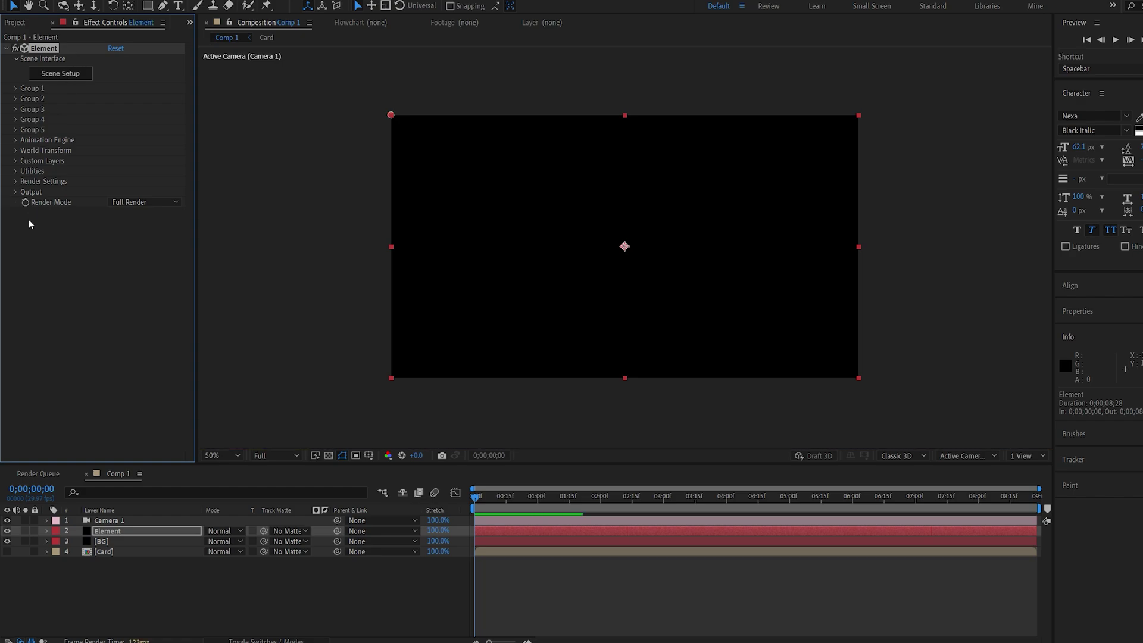
- Assign the Card layer as Path Layer 1 and as custom texture map Layer 1 in the Element effect
{"action": "left_click", "coordinate": [16, 160]}
{"action": "left_click", "coordinate": [27, 171]}
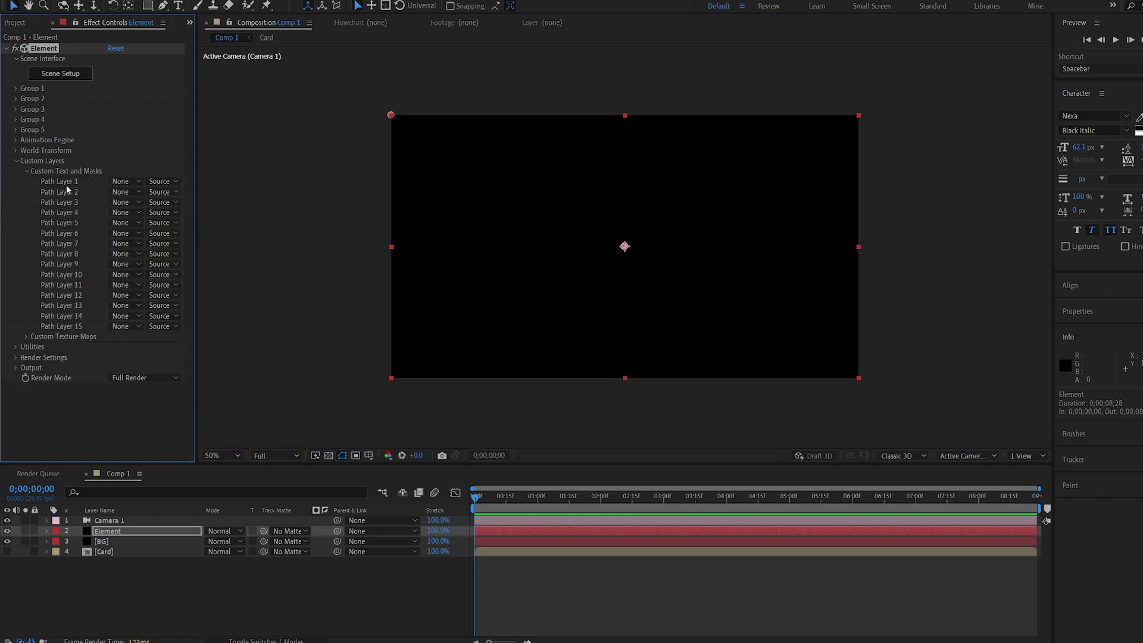
{"action": "left_click", "coordinate": [121, 183]}
{"action": "left_click", "coordinate": [128, 234]}
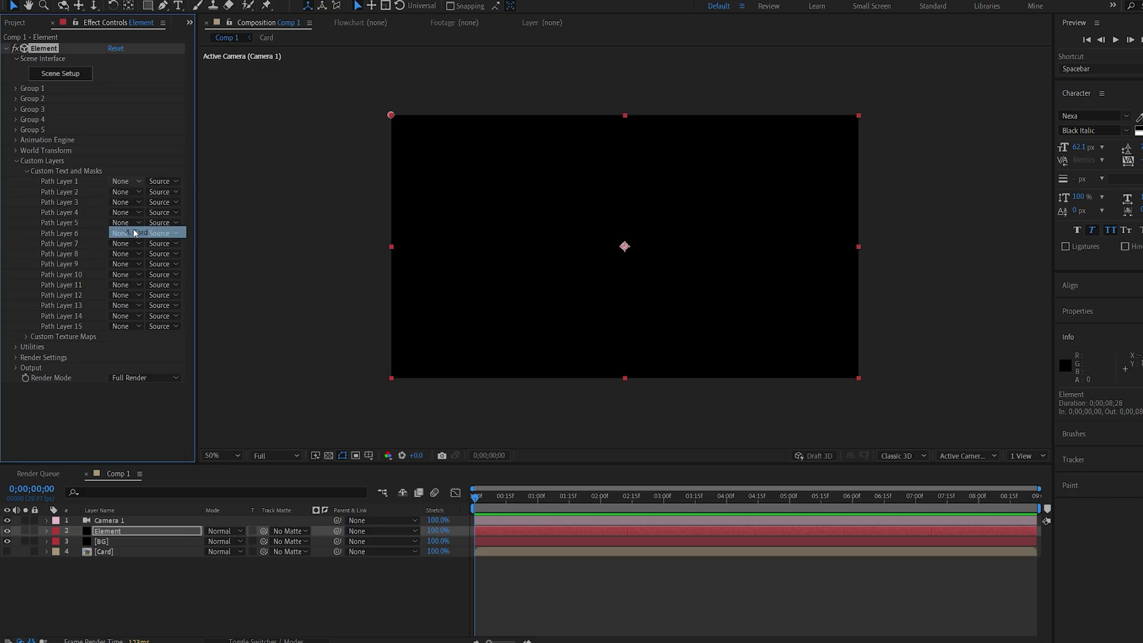
{"action": "left_click", "coordinate": [26, 336]}
{"action": "scroll", "coordinate": [65, 310], "scroll_direction": "down", "scroll_amount": 3}
{"action": "left_click", "coordinate": [121, 249]}
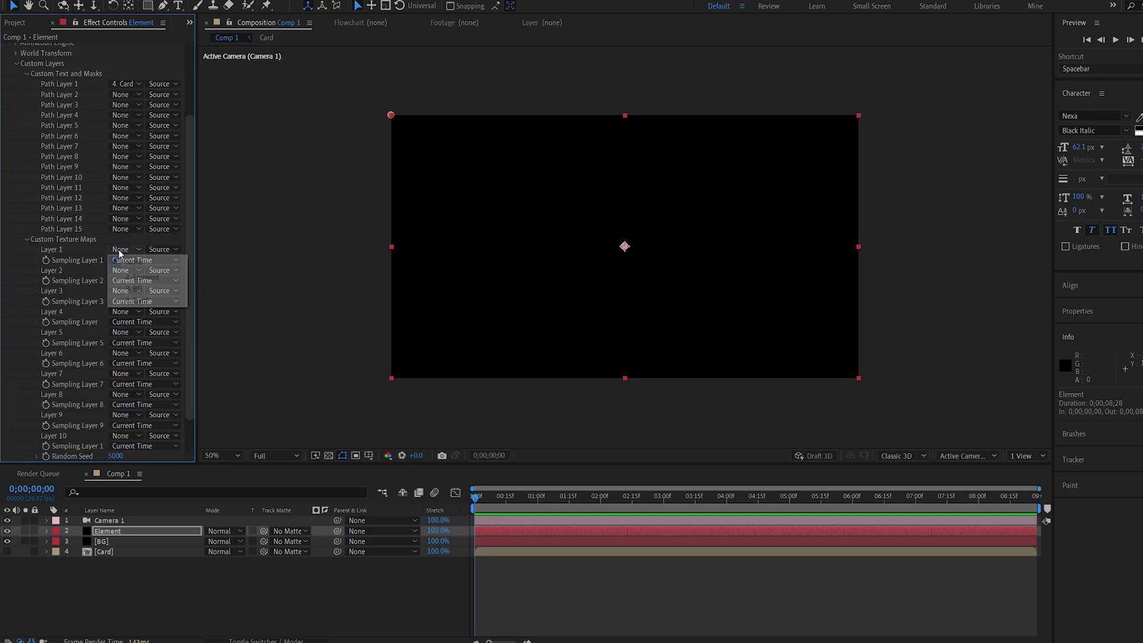
{"action": "left_click", "coordinate": [127, 301]}
- Open the Element scene setup and extrude the Card's custom path into a 3D model
{"action": "scroll", "coordinate": [61, 288], "scroll_direction": "up", "scroll_amount": 1}
{"action": "scroll", "coordinate": [61, 287], "scroll_direction": "up", "scroll_amount": 2}
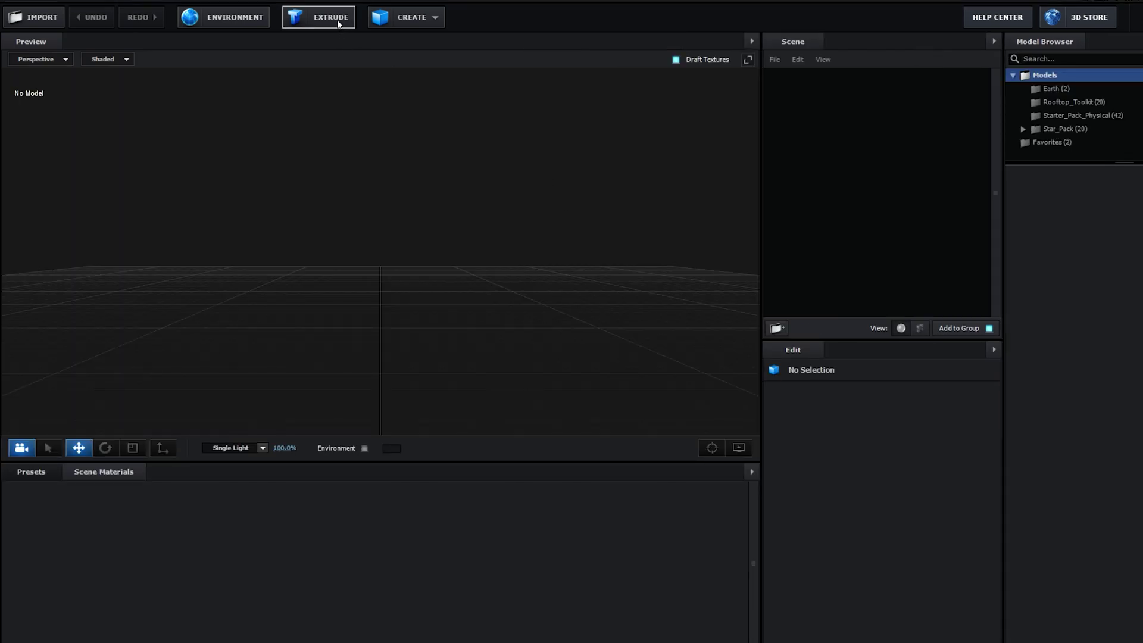
{"action": "left_click", "coordinate": [337, 20]}
{"action": "left_click_drag", "start_coordinate": [591, 227], "coordinate": [608, 257]}
{"action": "key", "text": "r"}
{"action": "left_click_drag", "start_coordinate": [384, 280], "coordinate": [364, 325]}
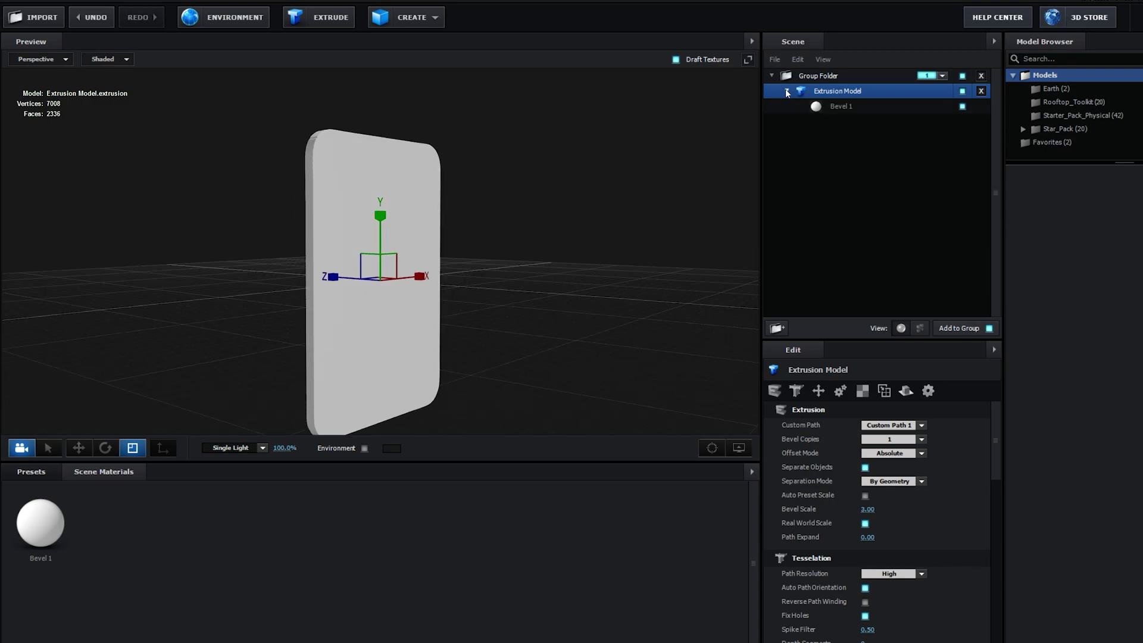
- Set the Extrude value of the model's Bevel 1 to 0.01 to make the card thin
{"action": "left_click", "coordinate": [848, 112]}
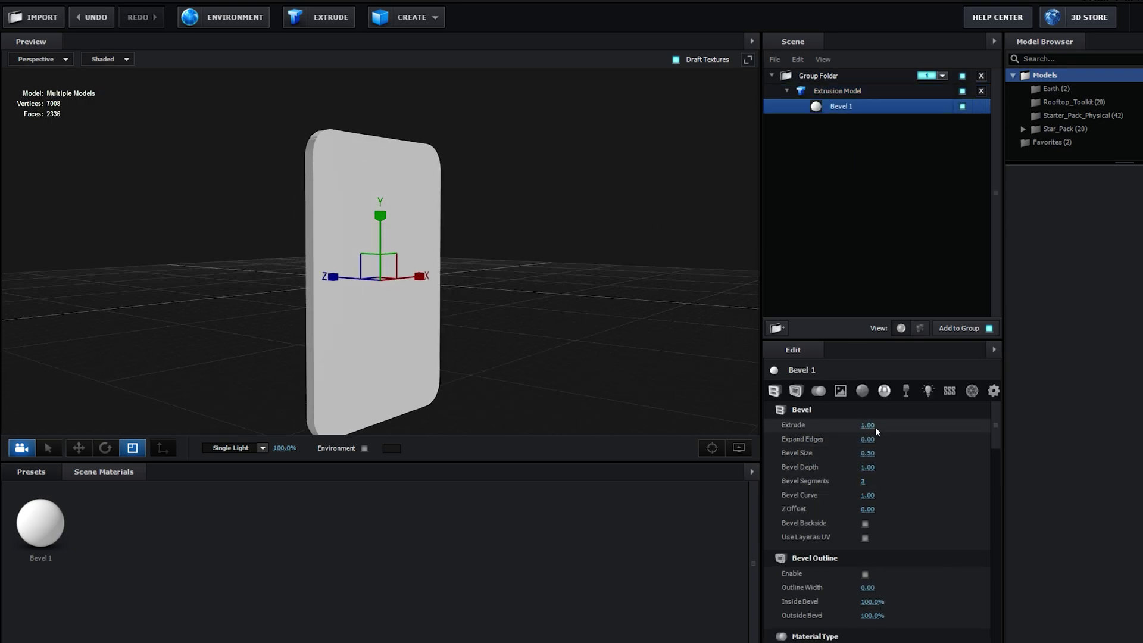
{"action": "left_click_drag", "start_coordinate": [862, 426], "coordinate": [869, 425]}
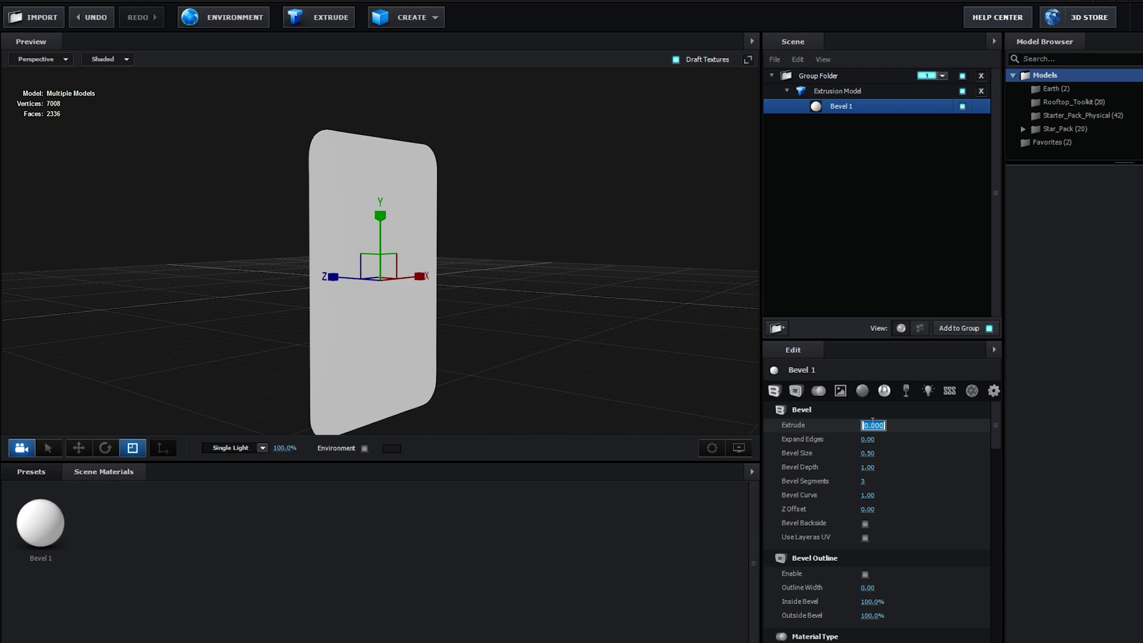
{"action": "type", "text": "1"}
{"action": "key", "text": "Return"}
{"action": "scroll", "coordinate": [497, 308], "scroll_direction": "up", "scroll_amount": 3}
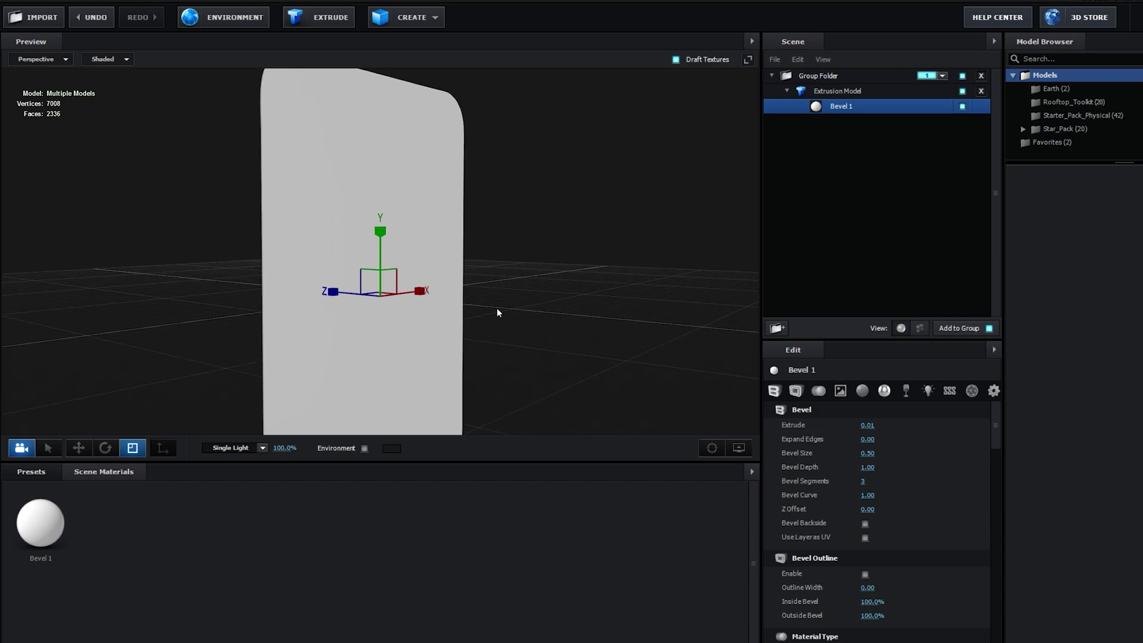
{"action": "left_click_drag", "start_coordinate": [497, 308], "coordinate": [569, 280]}
{"action": "scroll", "coordinate": [541, 316], "scroll_direction": "up", "scroll_amount": 3}
{"action": "key", "text": "w"}
- Load Custom Layer 1 [Card] as the diffuse texture of Bevel 1
{"action": "scroll", "coordinate": [839, 505], "scroll_direction": "down", "scroll_amount": 6}
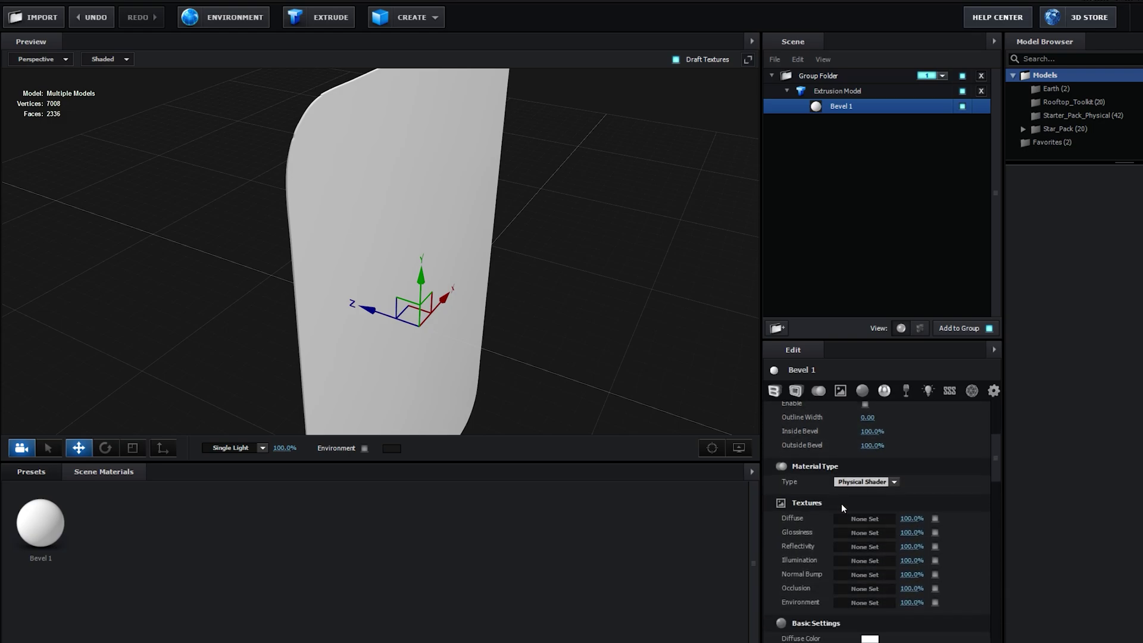
{"action": "left_click", "coordinate": [846, 520]}
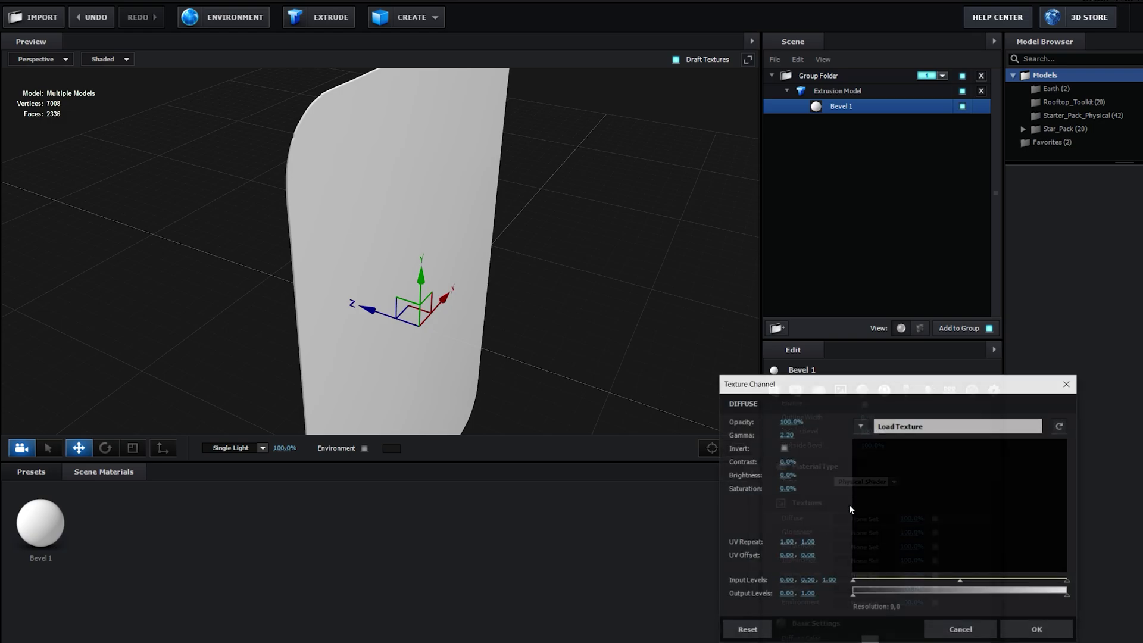
{"action": "left_click", "coordinate": [862, 426]}
{"action": "left_click", "coordinate": [897, 444]}
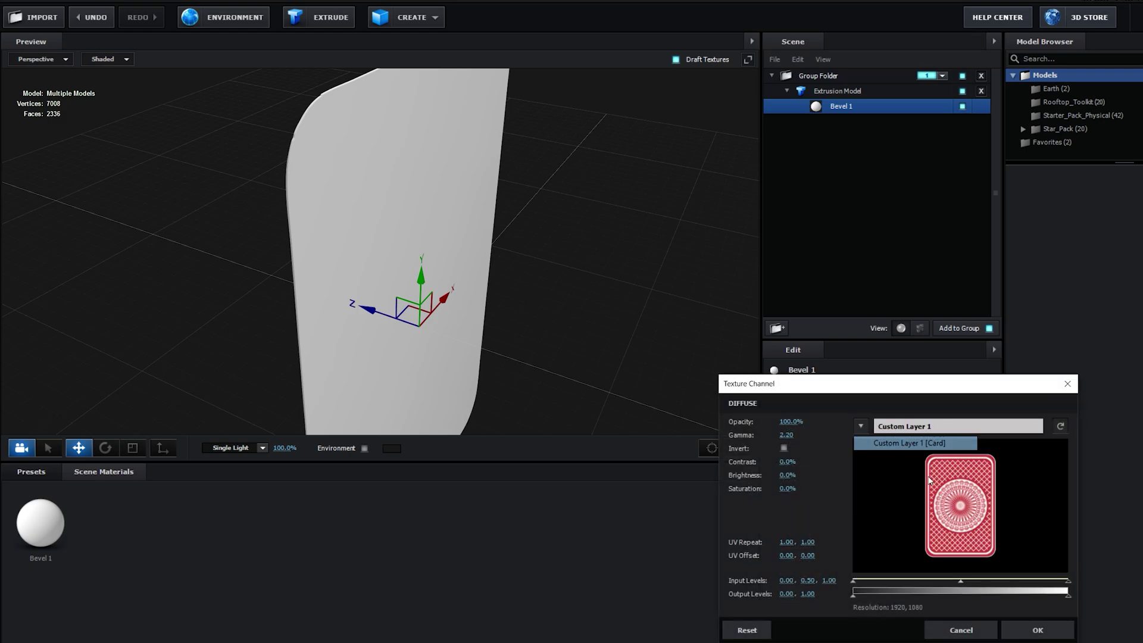
{"action": "left_click", "coordinate": [1038, 630]}
- Enable Use Layer as UV on Bevel 1 so the card texture fits the model, and inspect the result
{"action": "left_click_drag", "start_coordinate": [553, 315], "coordinate": [457, 329]}
{"action": "scroll", "coordinate": [553, 303], "scroll_direction": "down", "scroll_amount": 1}
{"action": "scroll", "coordinate": [541, 293], "scroll_direction": "down", "scroll_amount": 1}
{"action": "left_click_drag", "start_coordinate": [540, 288], "coordinate": [560, 303]}
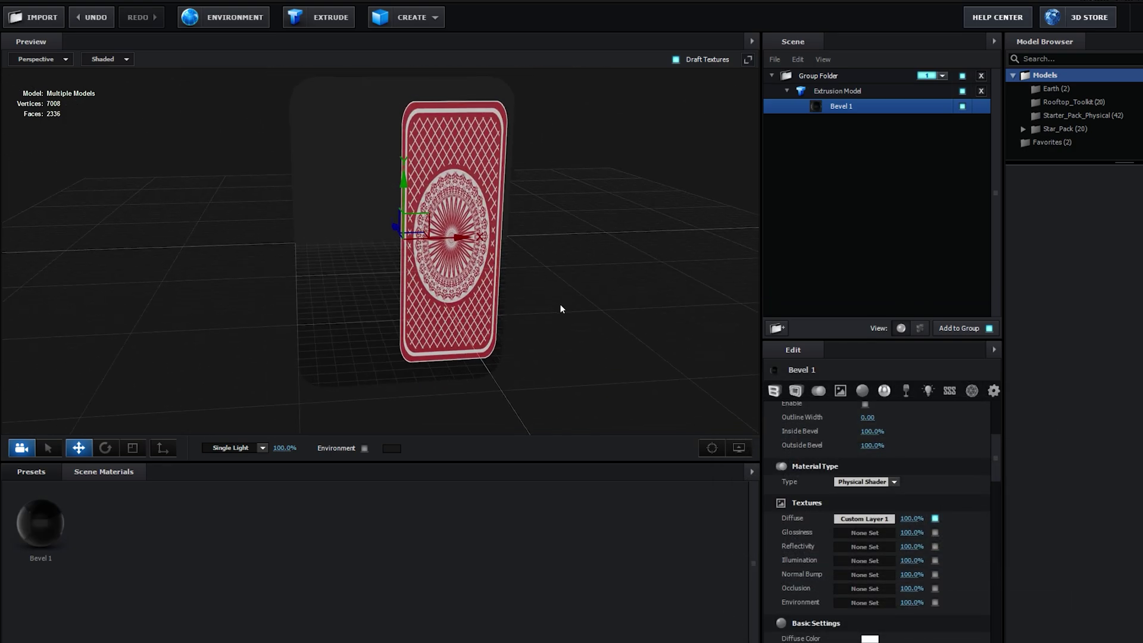
{"action": "scroll", "coordinate": [874, 524], "scroll_direction": "up", "scroll_amount": 5}
{"action": "scroll", "coordinate": [874, 524], "scroll_direction": "up", "scroll_amount": 1}
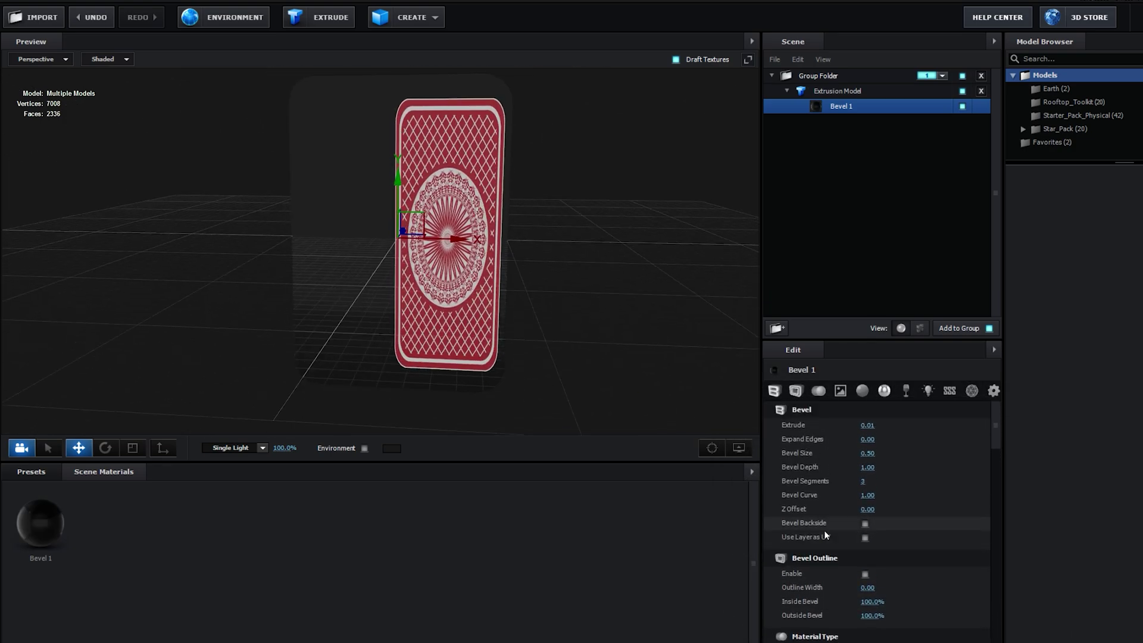
{"action": "left_click", "coordinate": [865, 537]}
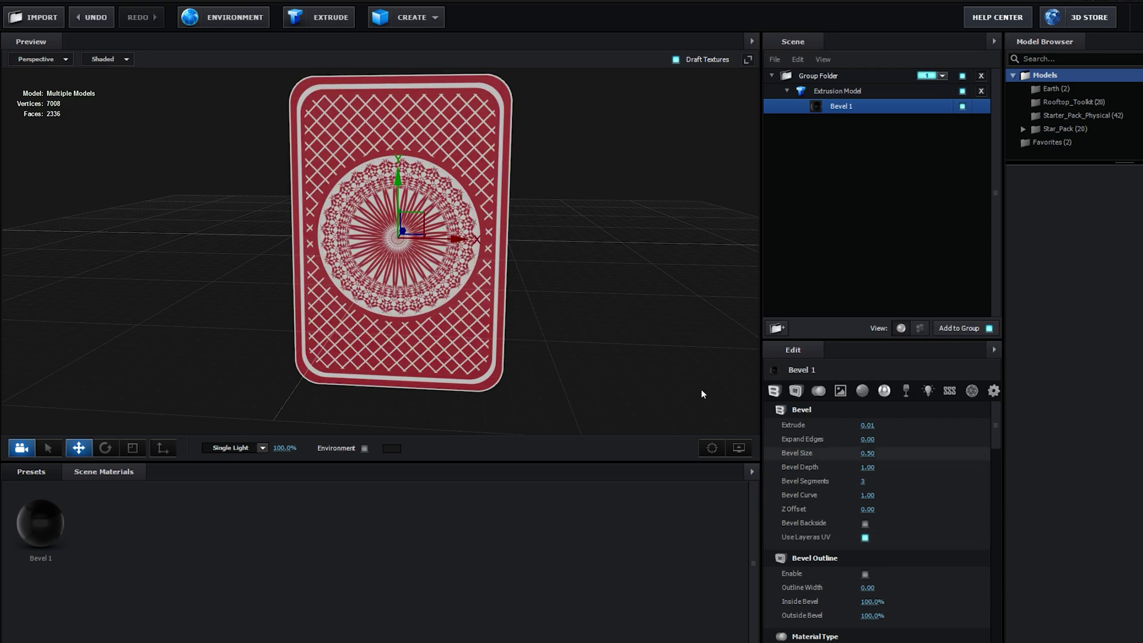
{"action": "left_click_drag", "start_coordinate": [702, 388], "coordinate": [505, 300]}
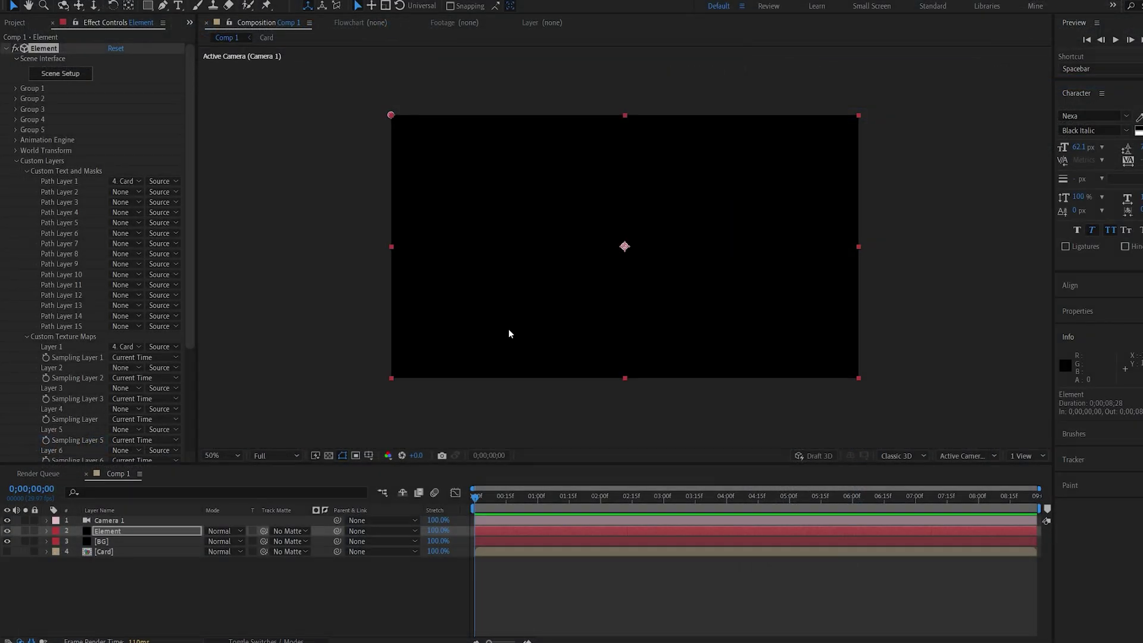
- Open the Card composition and add a new solid layer beneath the card image
{"action": "double_click", "coordinate": [103, 550]}
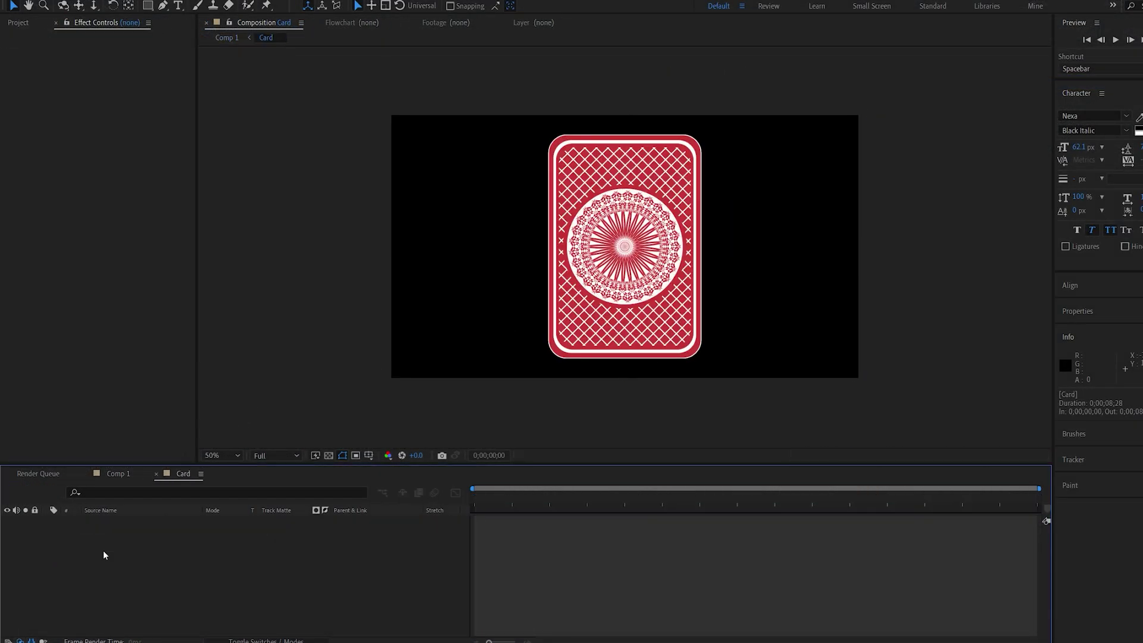
{"action": "key", "text": "period"}
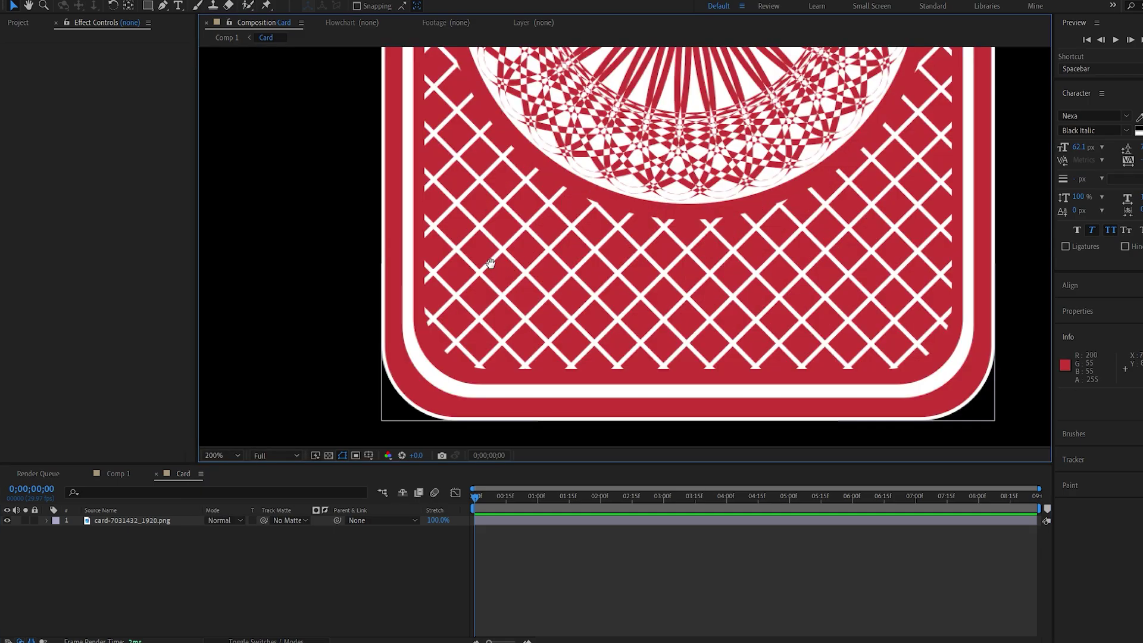
{"action": "right_click", "coordinate": [306, 572]}
{"action": "mouse_move", "coordinate": [357, 445]}
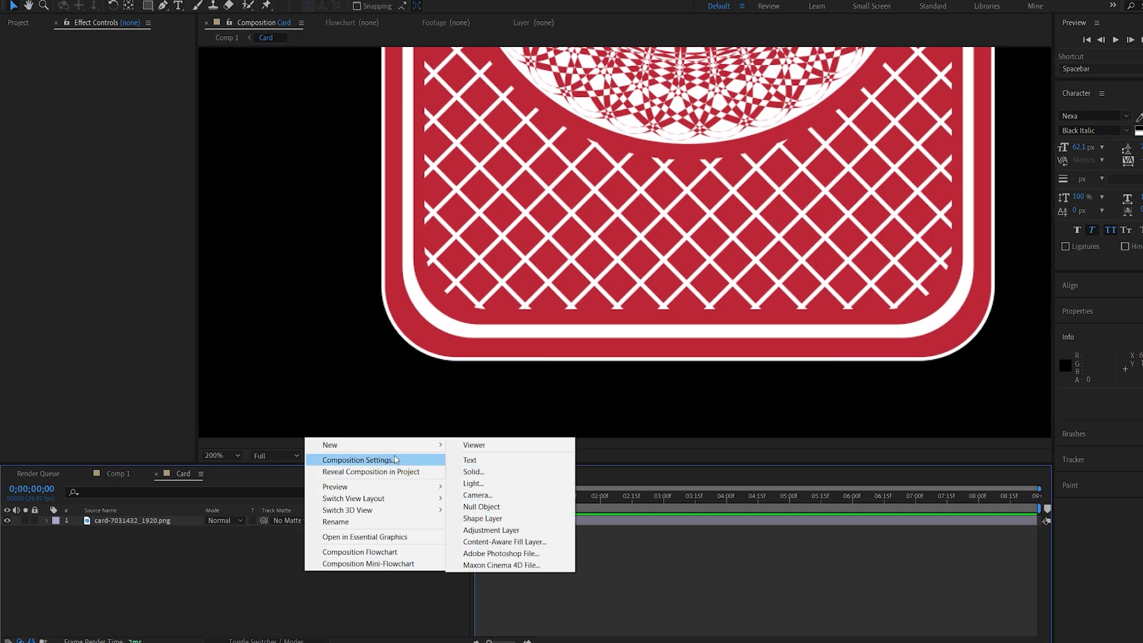
{"action": "left_click", "coordinate": [510, 471]}
{"action": "left_click", "coordinate": [634, 425]}
{"action": "left_click_drag", "start_coordinate": [122, 520], "coordinate": [115, 585]}
- Return to Comp 1 and reopen the Element layer's scene setup to examine the card's edges
{"action": "left_click", "coordinate": [118, 473]}
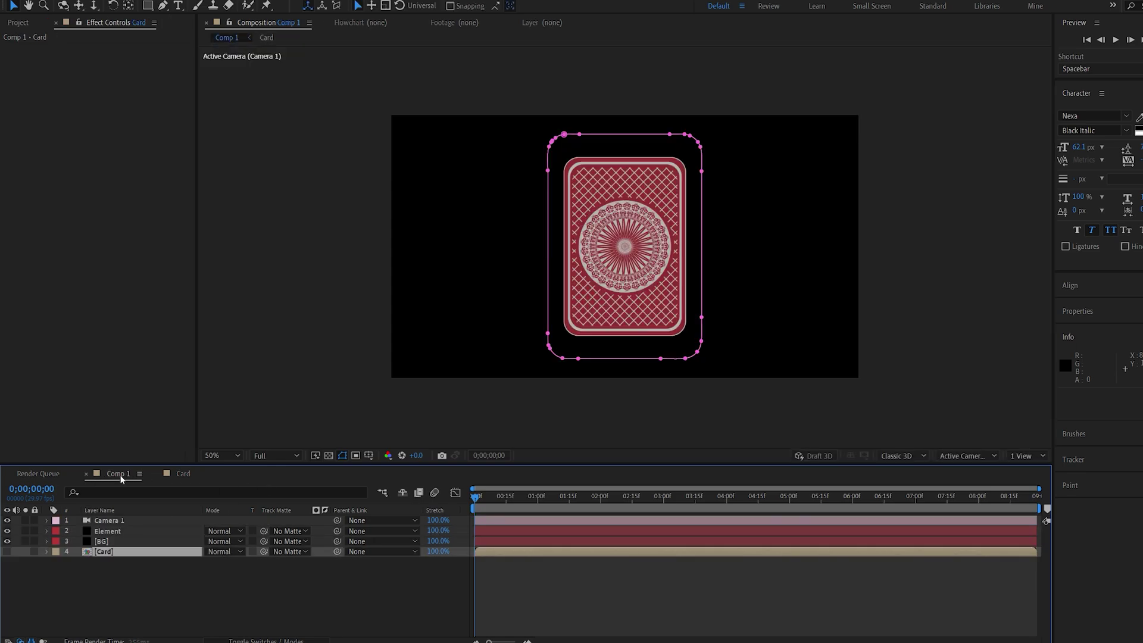
{"action": "left_click", "coordinate": [108, 531]}
{"action": "left_click", "coordinate": [69, 74]}
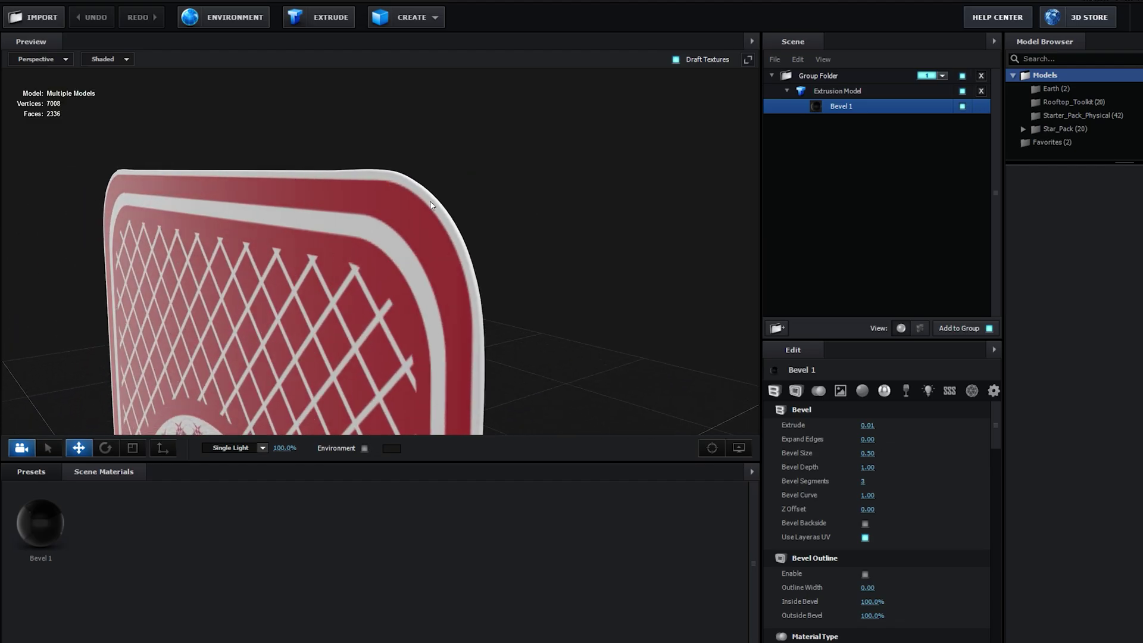
- Duplicate the Extrusion Model in the scene and rename the copy Back
{"action": "left_click_drag", "start_coordinate": [250, 289], "coordinate": [330, 285]}
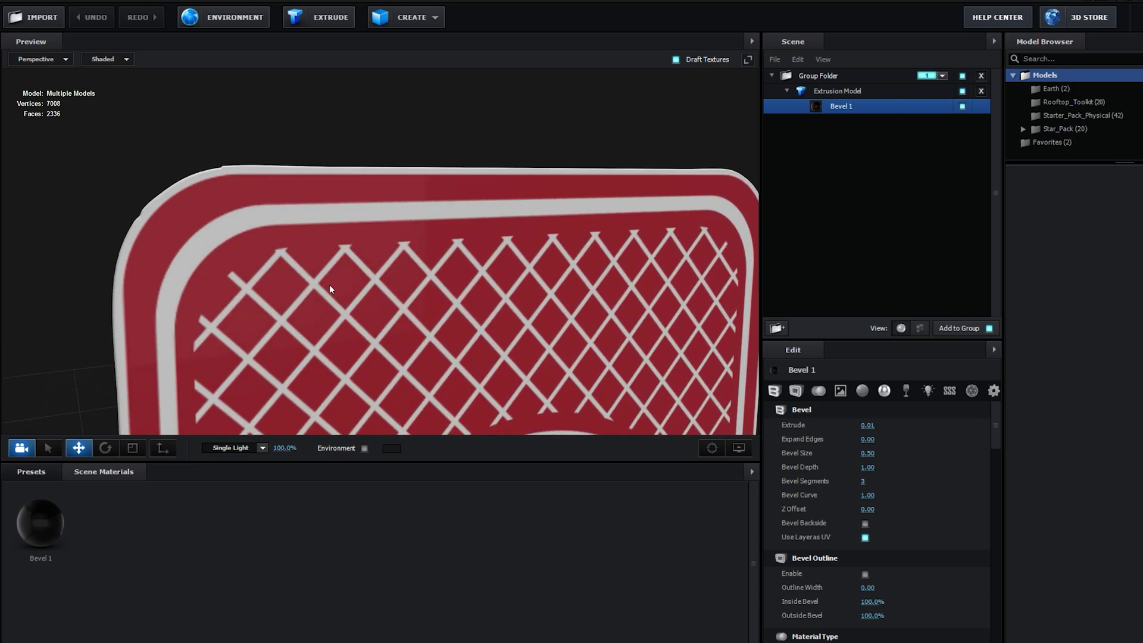
{"action": "scroll", "coordinate": [329, 284], "scroll_direction": "down", "scroll_amount": 3}
{"action": "left_click_drag", "start_coordinate": [477, 312], "coordinate": [405, 195]}
{"action": "left_click", "coordinate": [836, 91]}
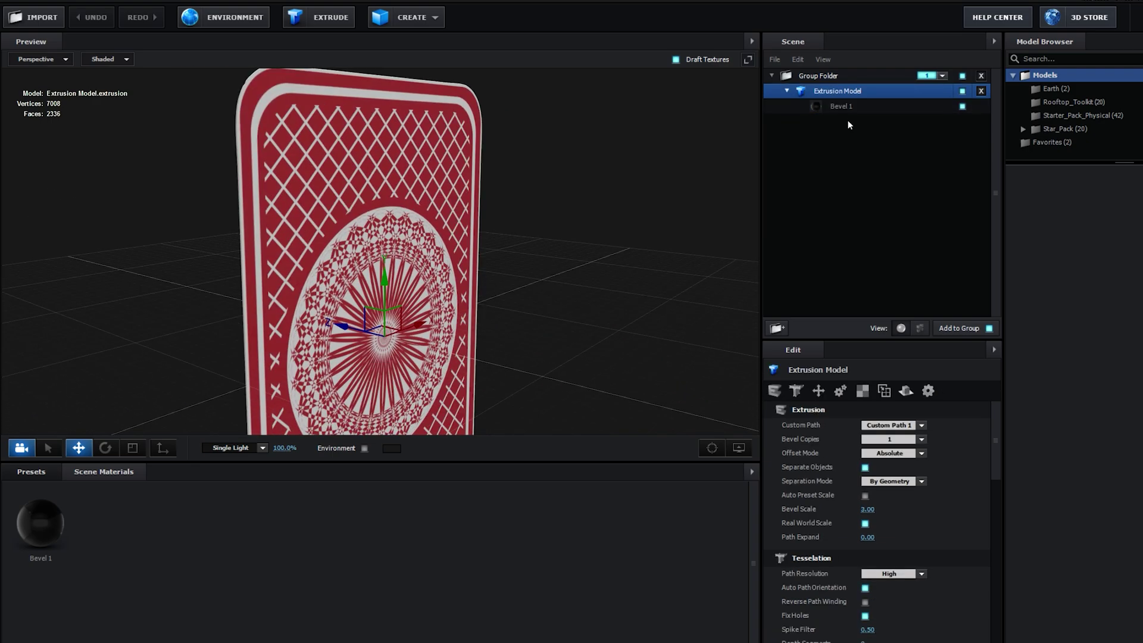
{"action": "key", "text": "ctrl+d"}
{"action": "right_click", "coordinate": [834, 121]}
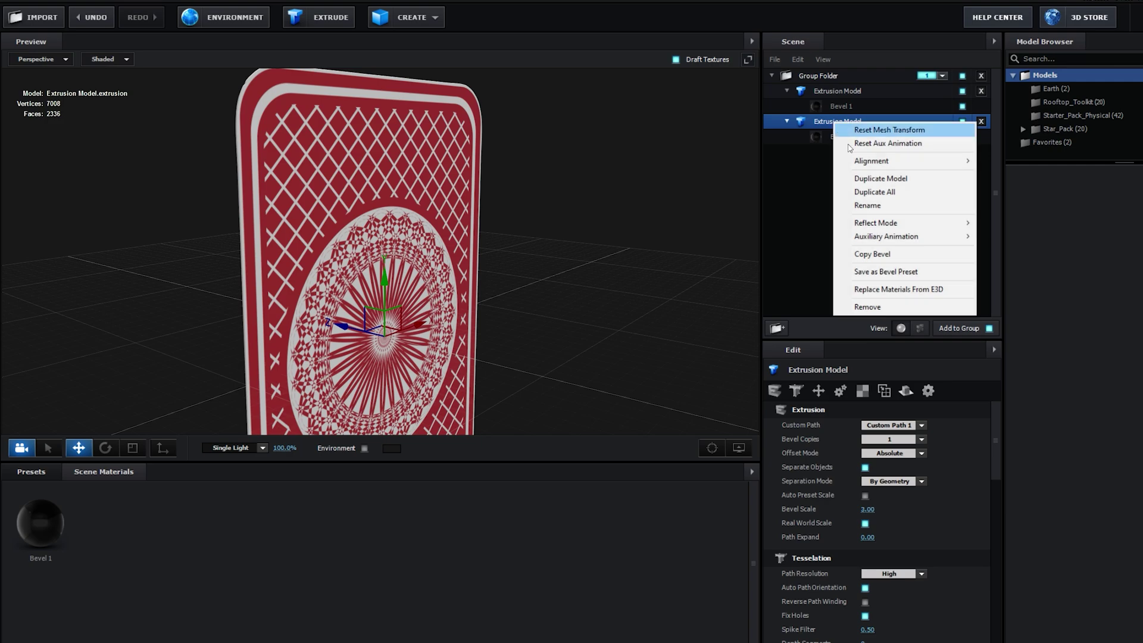
{"action": "left_click", "coordinate": [872, 205]}
{"action": "type", "text": "B"}
{"action": "key", "text": "Return"}
- Rename the original Extrusion Model as Front
{"action": "right_click", "coordinate": [824, 91]}
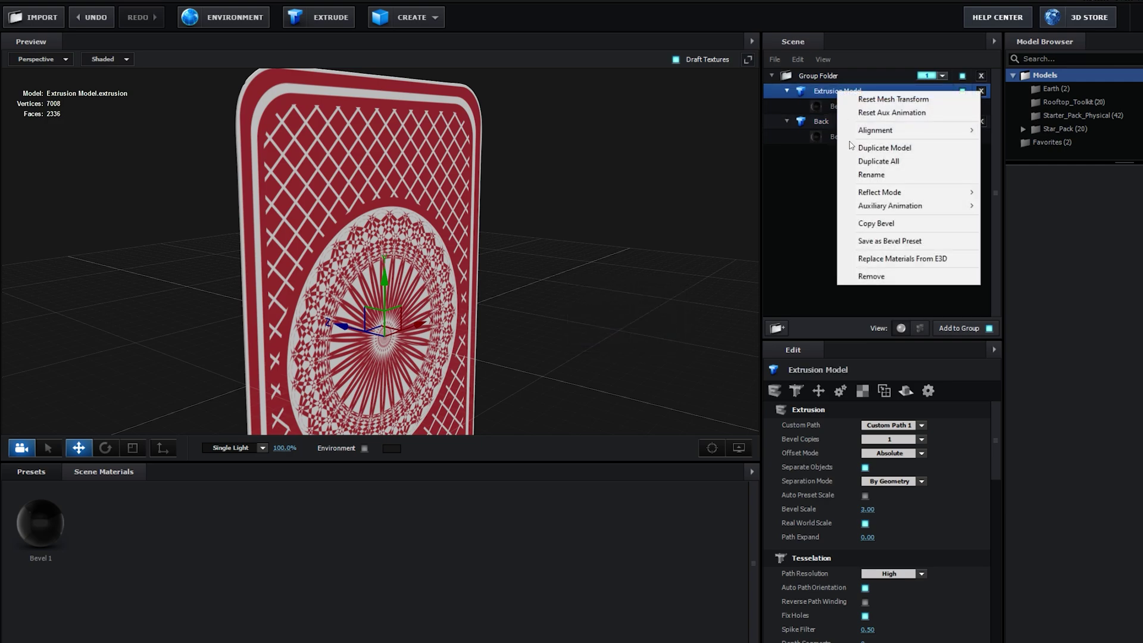
{"action": "left_click", "coordinate": [873, 175]}
{"action": "type", "text": "Front"}
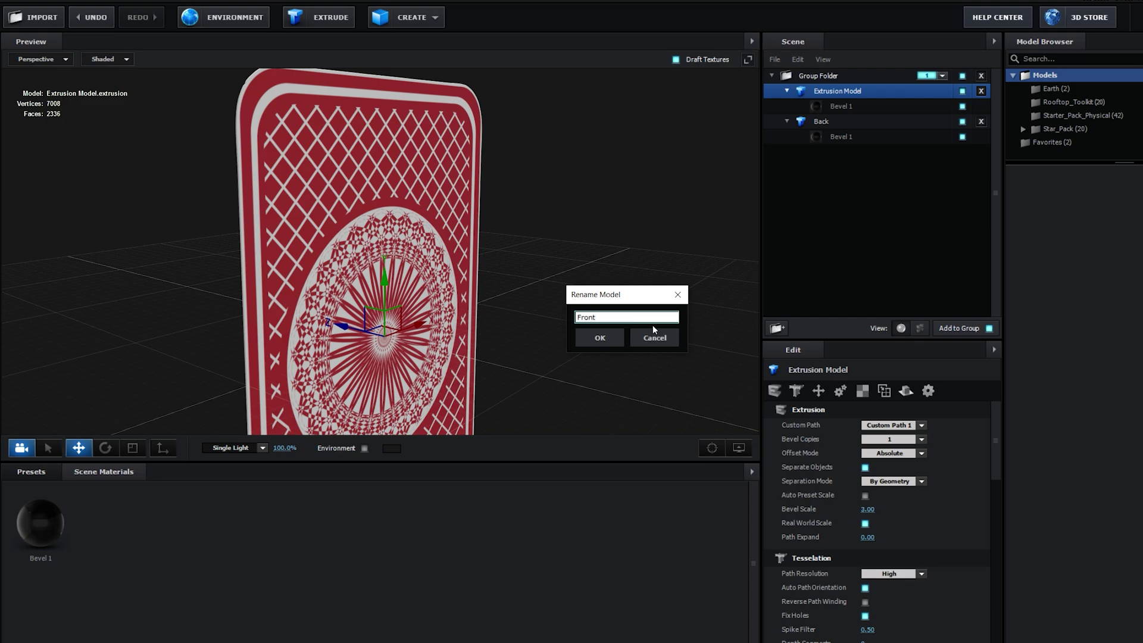
{"action": "left_click", "coordinate": [600, 338]}
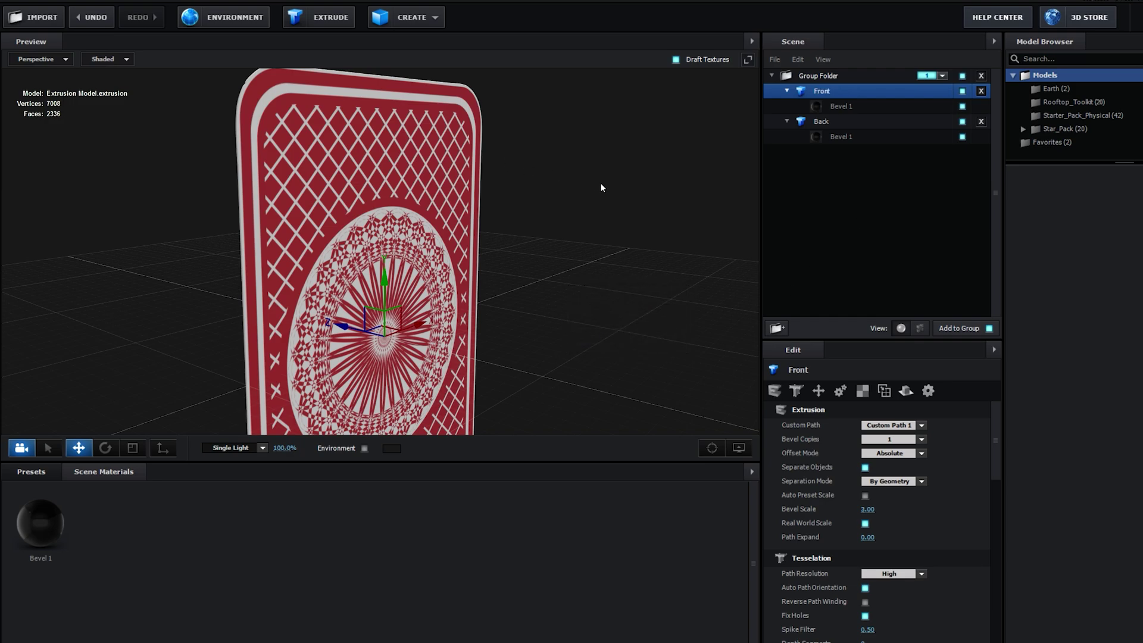
- Shift the Front model very slightly along its Z axis to offset it from Back, and return to Comp 1
{"action": "left_click_drag", "start_coordinate": [600, 183], "coordinate": [520, 210]}
{"action": "scroll", "coordinate": [523, 238], "scroll_direction": "up", "scroll_amount": 3}
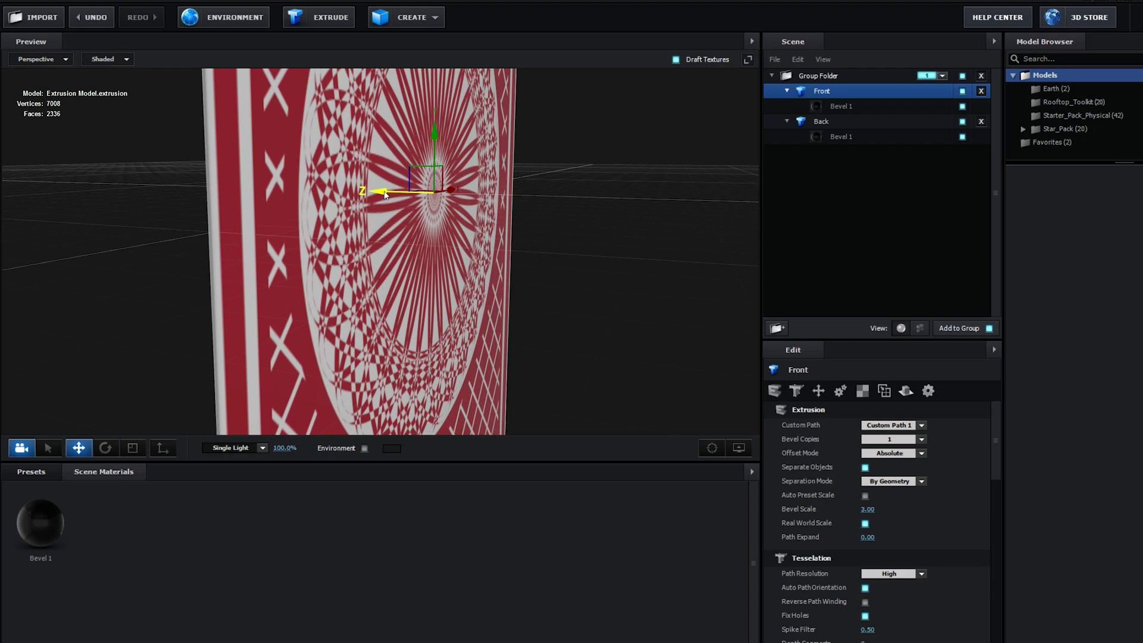
{"action": "left_click_drag", "start_coordinate": [384, 194], "coordinate": [386, 195]}
{"action": "scroll", "coordinate": [582, 238], "scroll_direction": "down", "scroll_amount": 3}
{"action": "left_click_drag", "start_coordinate": [592, 237], "coordinate": [548, 241]}
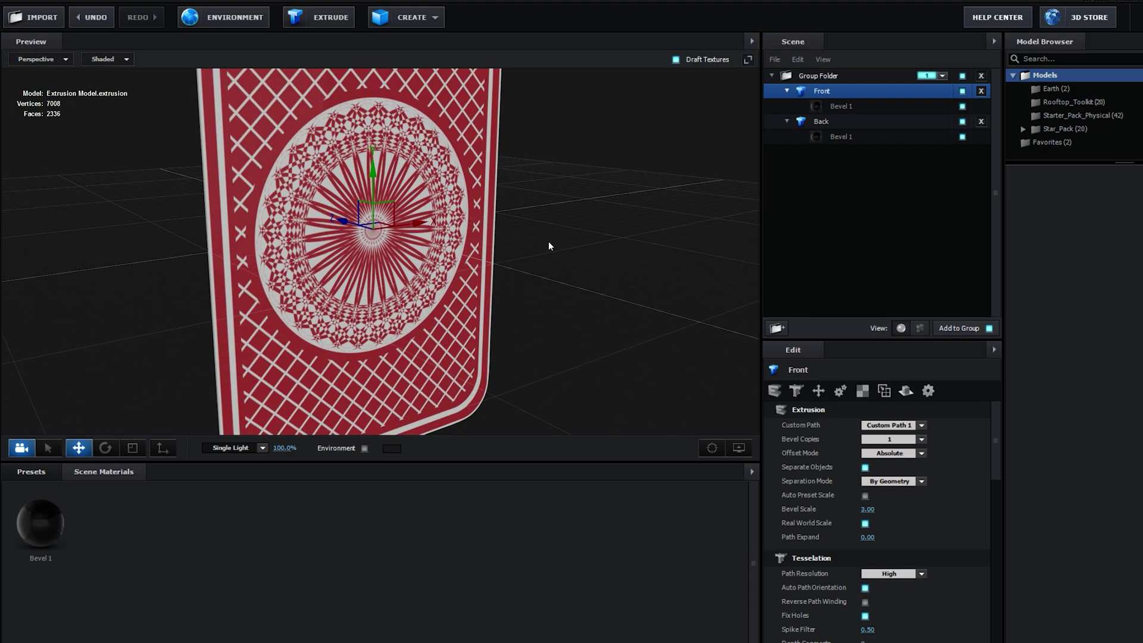
{"action": "scroll", "coordinate": [548, 241], "scroll_direction": "up", "scroll_amount": 1}
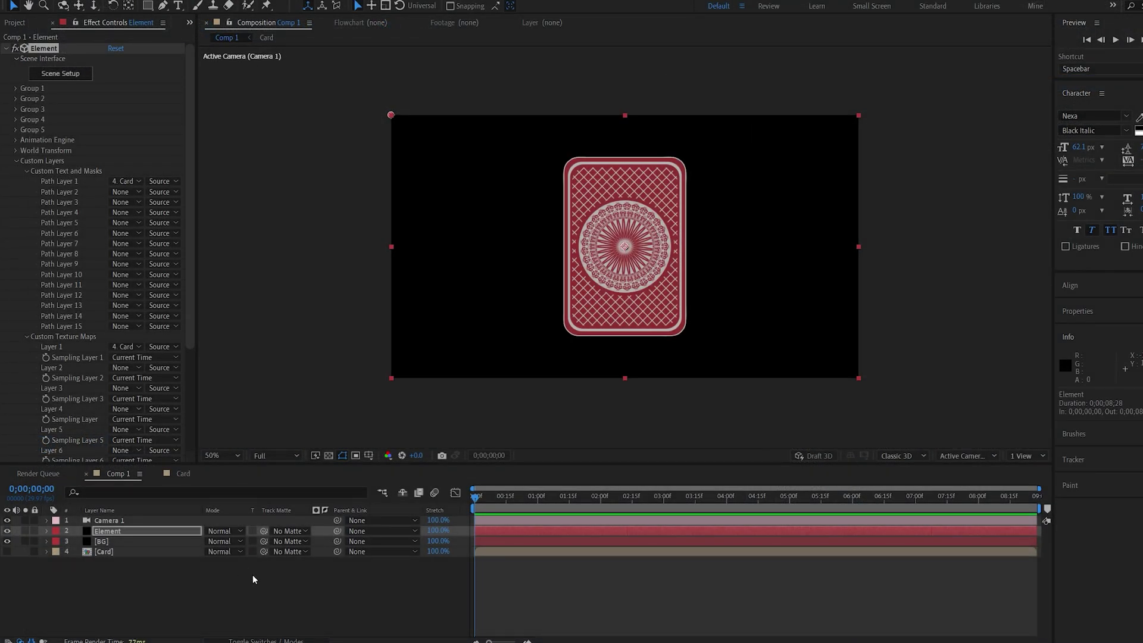
- Try rotating the card with Group 1's Y Rotation in the Element effect, and undo the change
{"action": "left_click", "coordinate": [16, 89]}
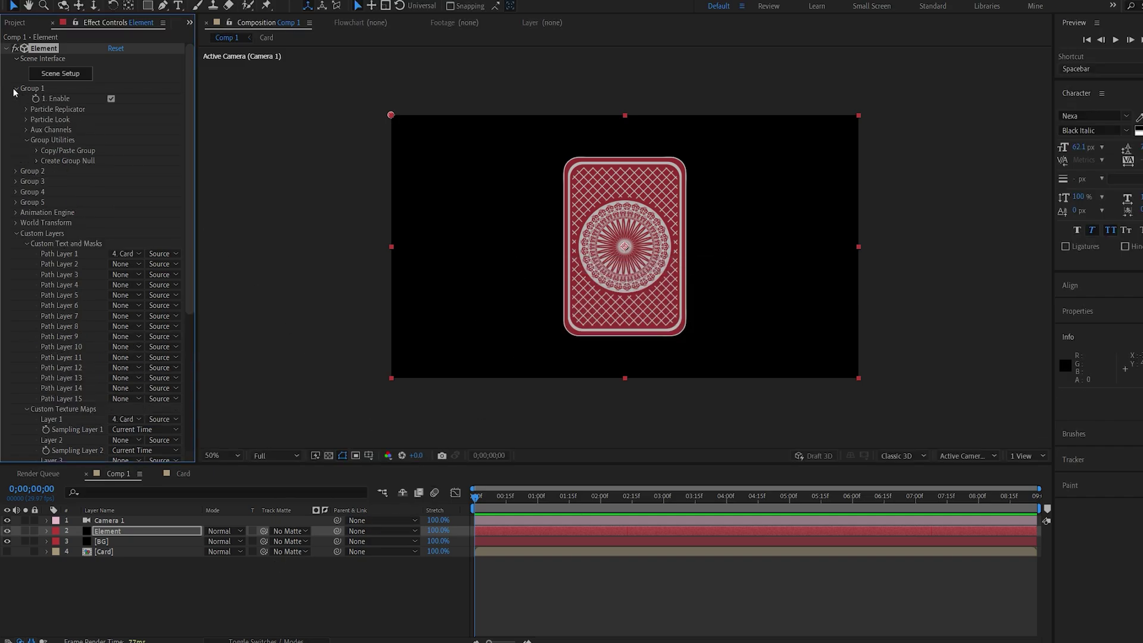
{"action": "left_click", "coordinate": [36, 161]}
{"action": "left_click_drag", "start_coordinate": [125, 181], "coordinate": [81, 189]}
{"action": "key", "text": "ctrl+z"}
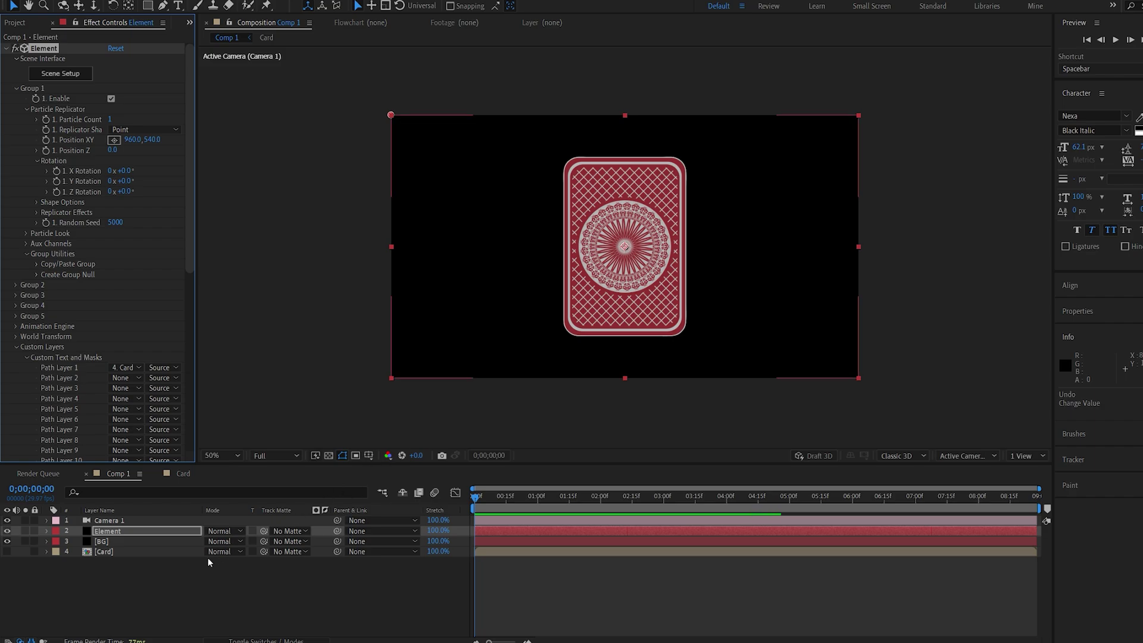
{"action": "left_click", "coordinate": [175, 588]}
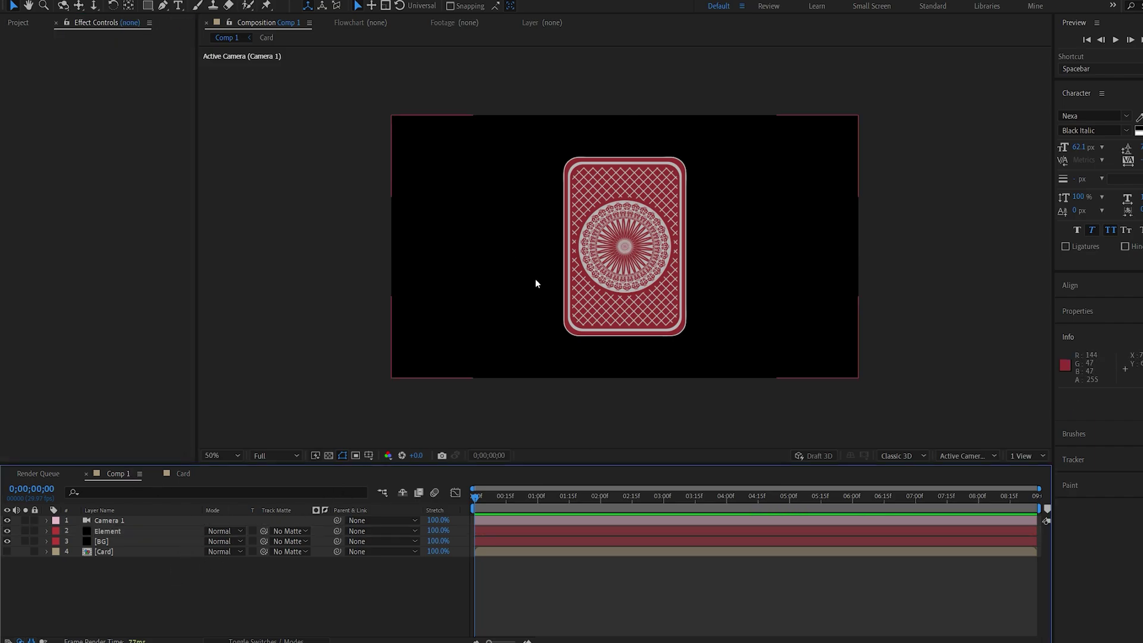
- Import 4250244-uhd_1440_2160_30fps.mp4 and add it as the uppermost layer of the Card composition, scaled to 45%
{"action": "left_click", "coordinate": [184, 474]}
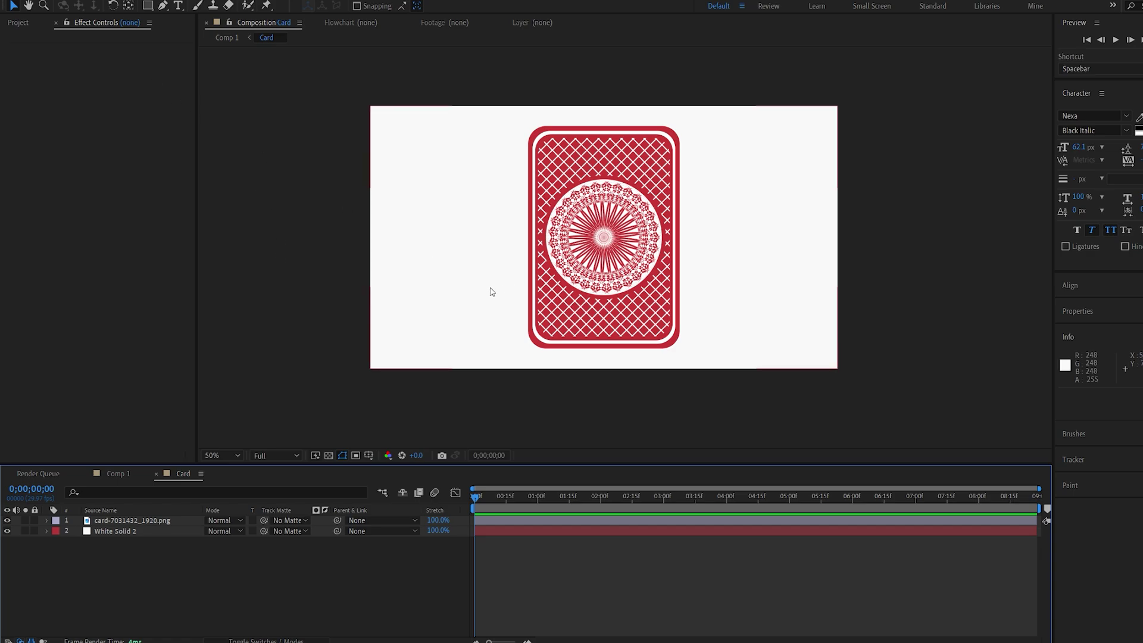
{"action": "key", "text": "ctrl+space"}
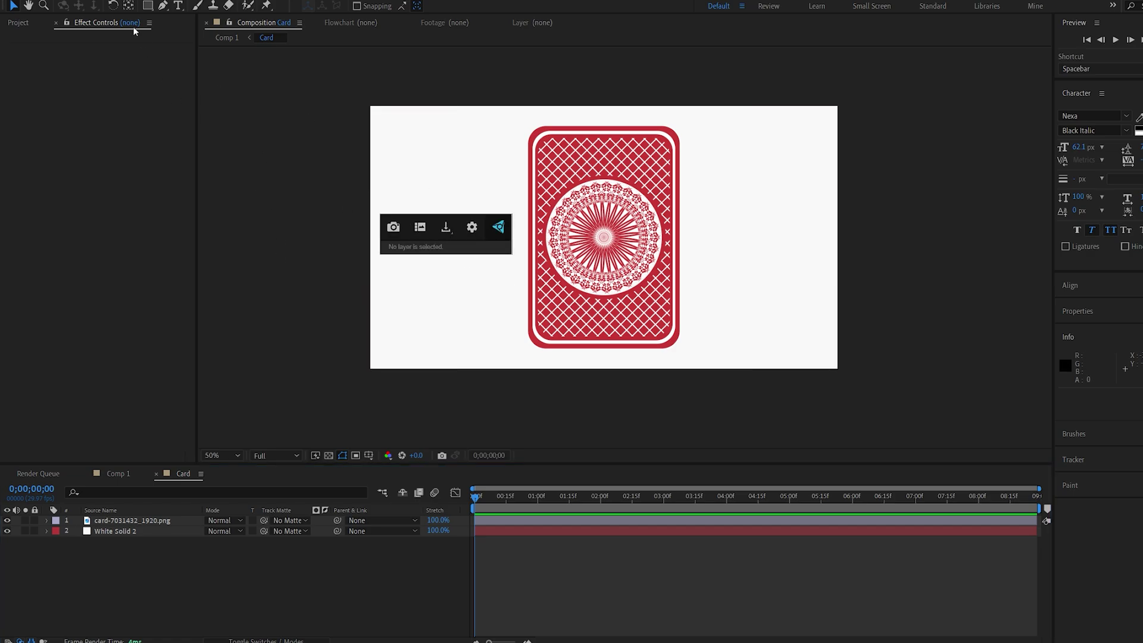
{"action": "left_click", "coordinate": [25, 1]}
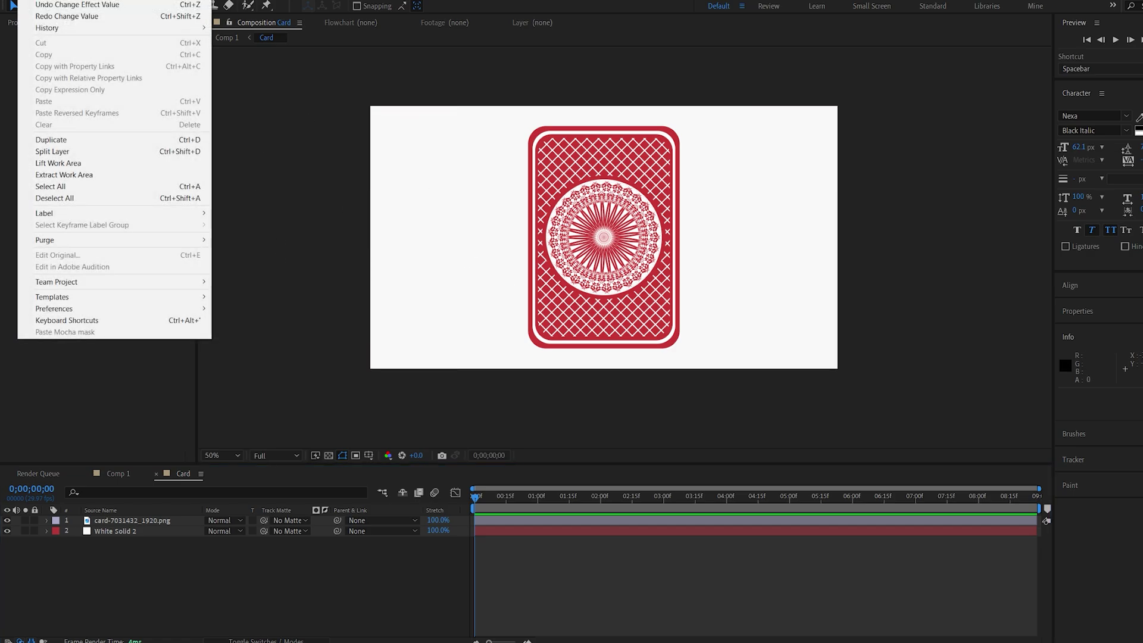
{"action": "mouse_move", "coordinate": [59, 1]}
{"action": "mouse_move", "coordinate": [149, 123]}
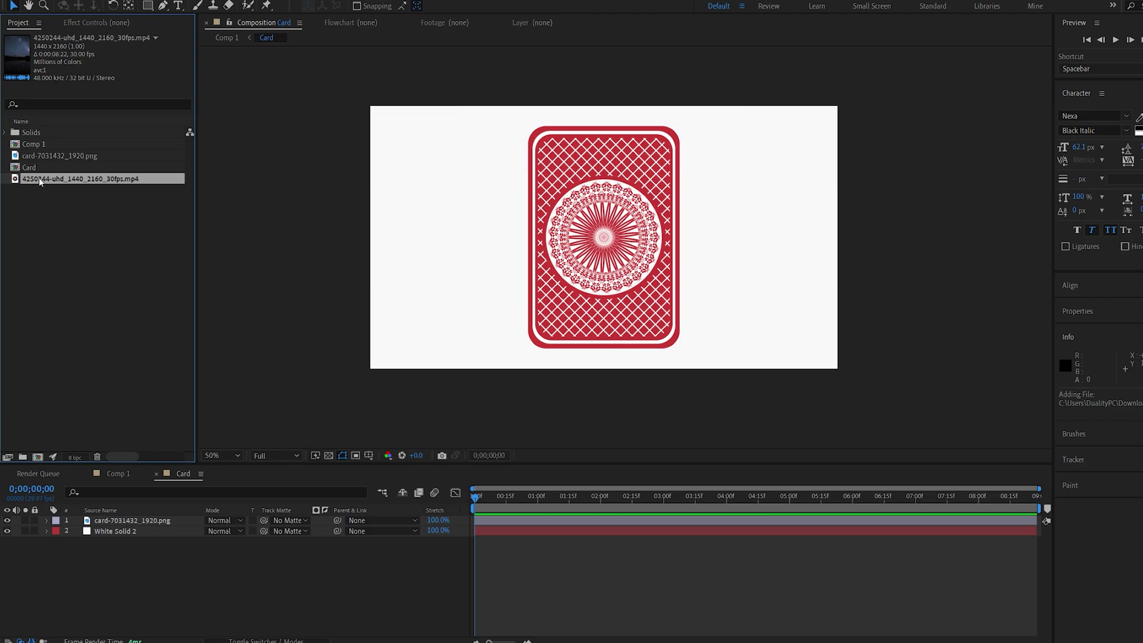
{"action": "left_click_drag", "start_coordinate": [39, 182], "coordinate": [197, 533]}
{"action": "key", "text": "s"}
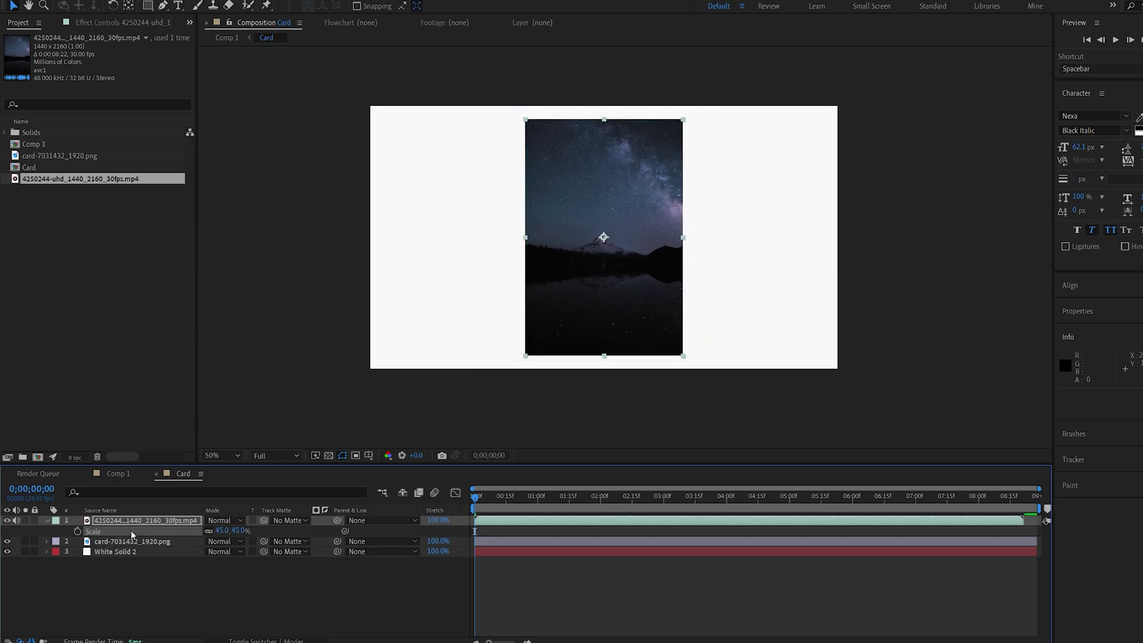
- Place the video layer beneath card-7031432_1920.png and use the card image as its track matte
{"action": "left_click_drag", "start_coordinate": [131, 521], "coordinate": [108, 547]}
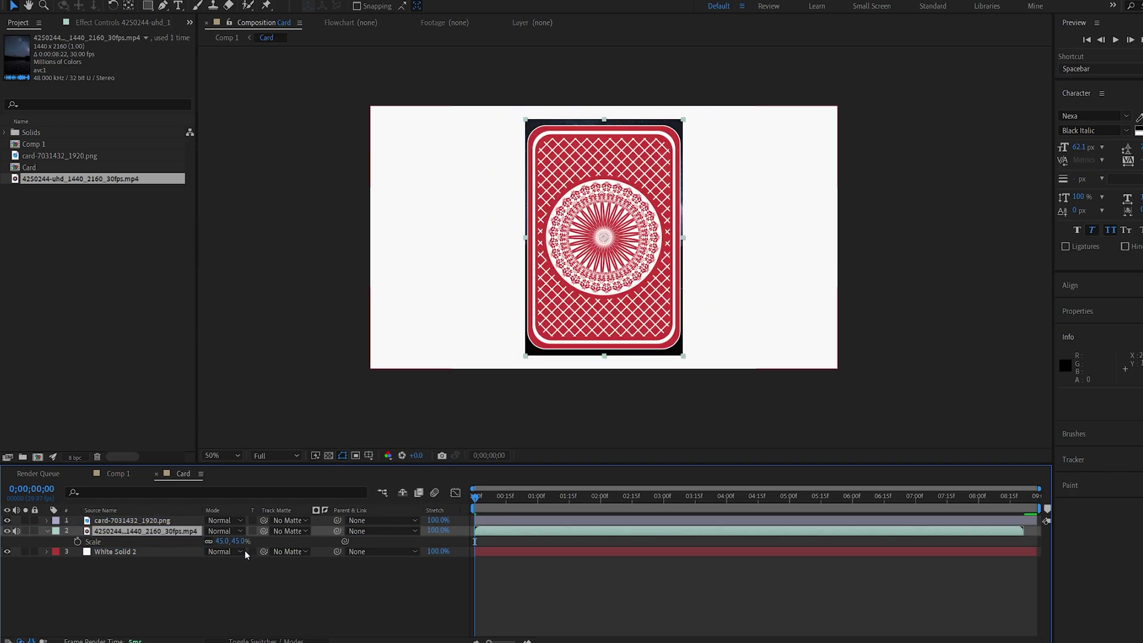
{"action": "left_click", "coordinate": [291, 532]}
{"action": "left_click", "coordinate": [311, 559]}
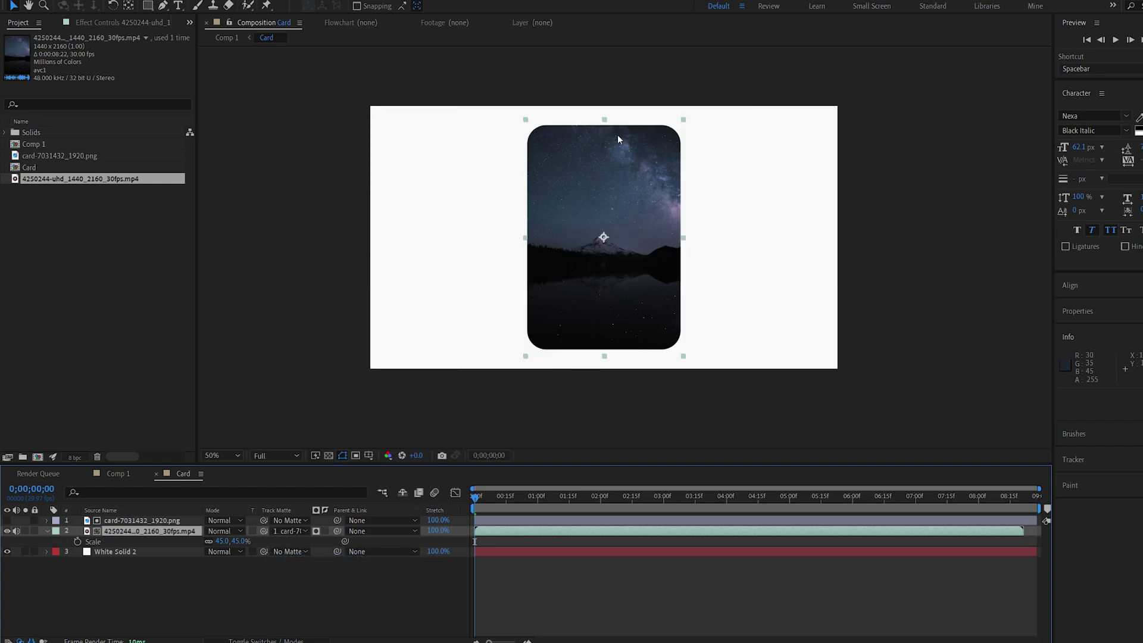
- Hide White Solid 2 in the Card composition and check the card in Comp 1
{"action": "left_click", "coordinate": [11, 567]}
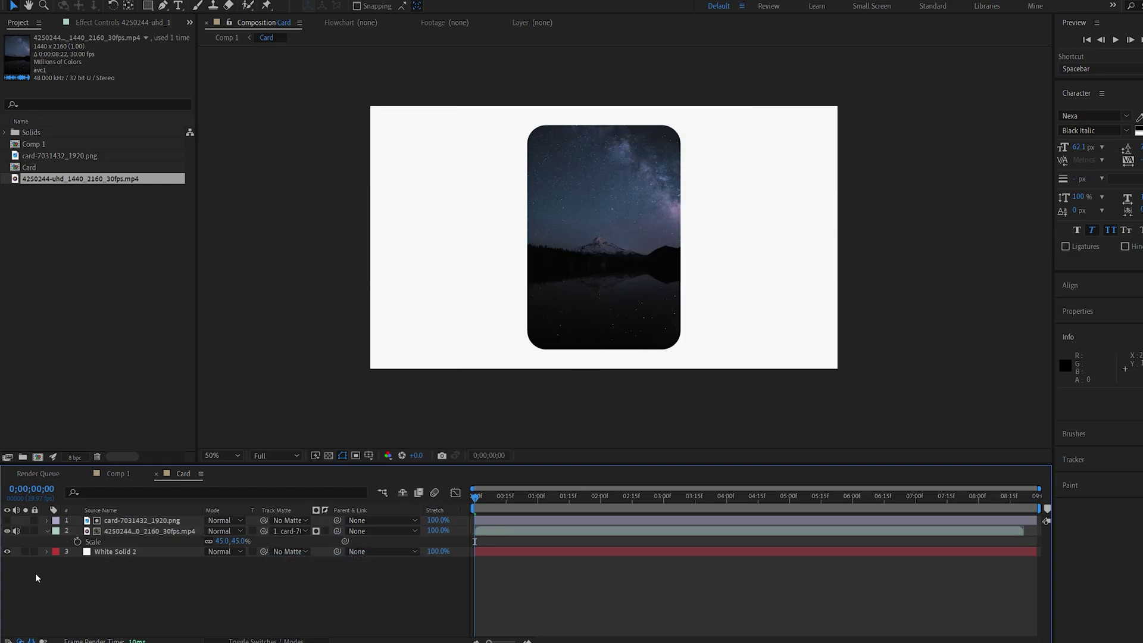
{"action": "left_click", "coordinate": [7, 552]}
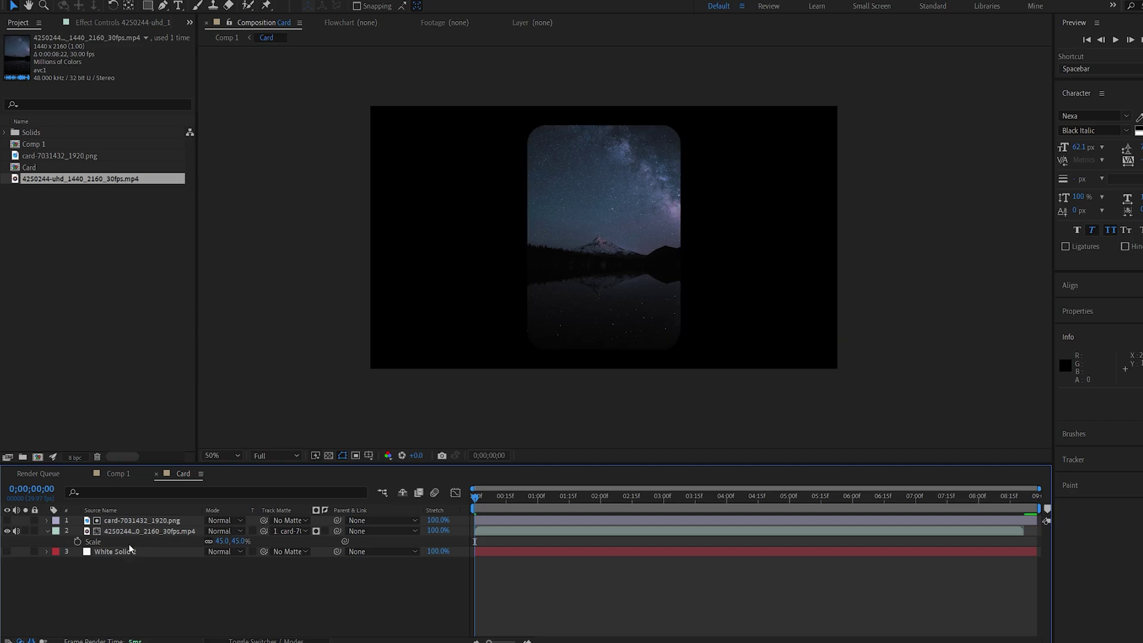
{"action": "left_click", "coordinate": [116, 475]}
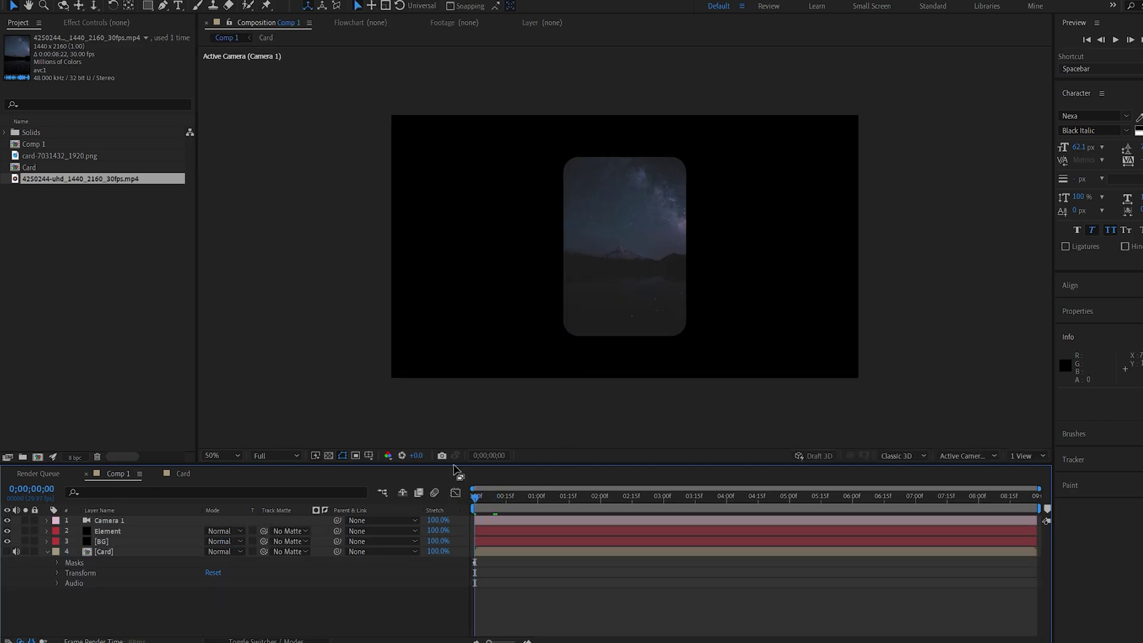
{"action": "key", "text": "period"}
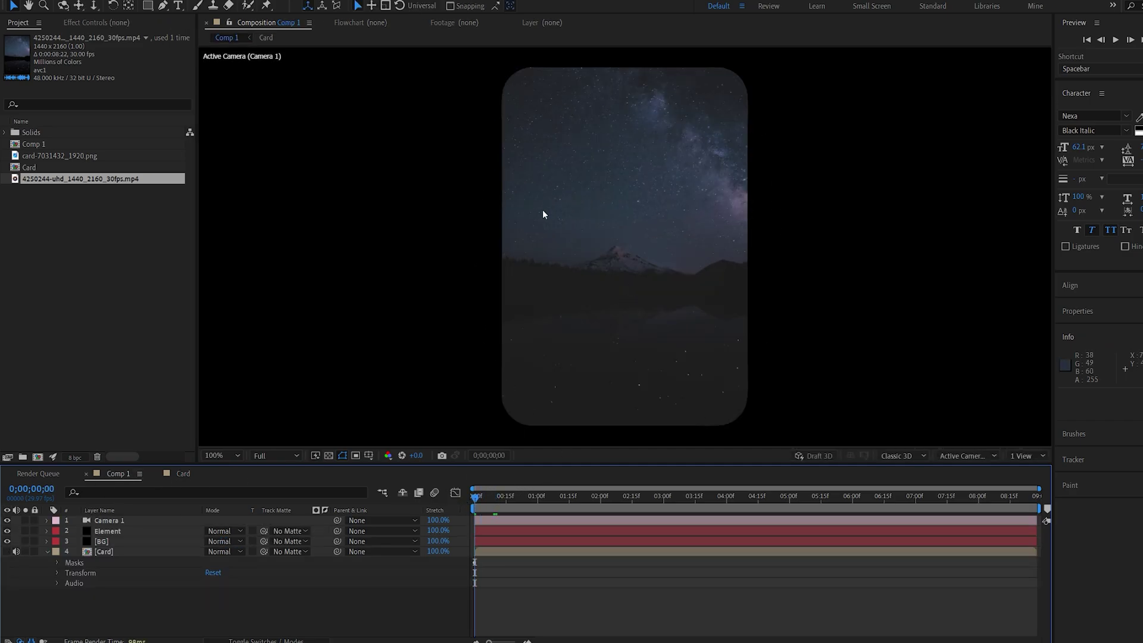
{"action": "key", "text": "comma"}
- Reopen the Element layer's scene setup and give the Back model its own material by duplicating and replacing its Bevel 1
{"action": "left_click", "coordinate": [106, 531]}
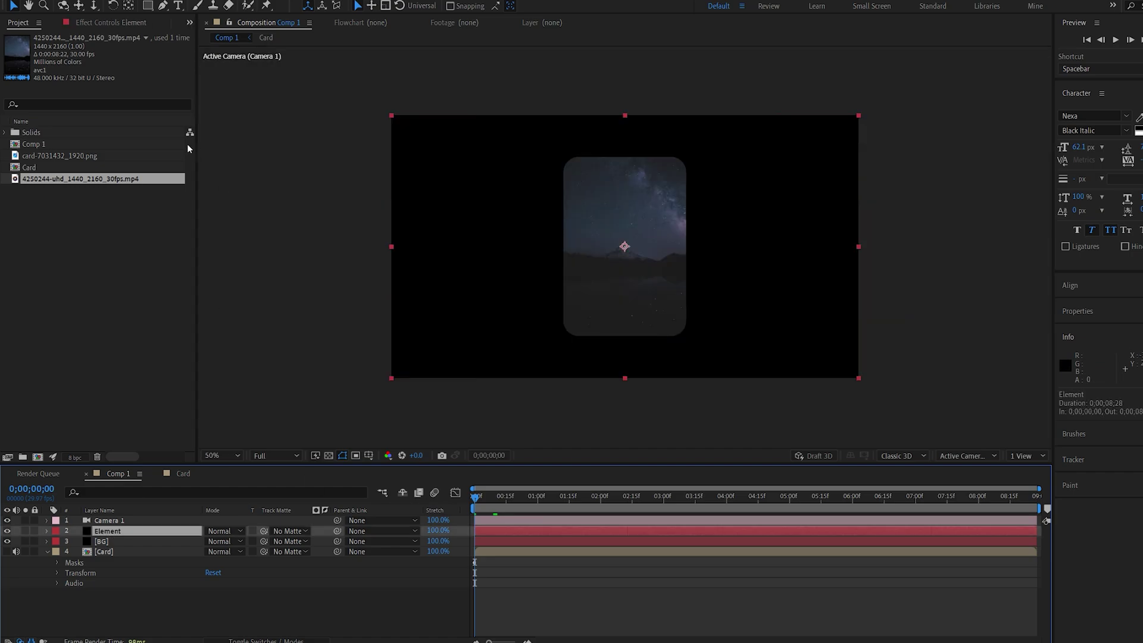
{"action": "left_click", "coordinate": [105, 26]}
{"action": "left_click", "coordinate": [101, 92]}
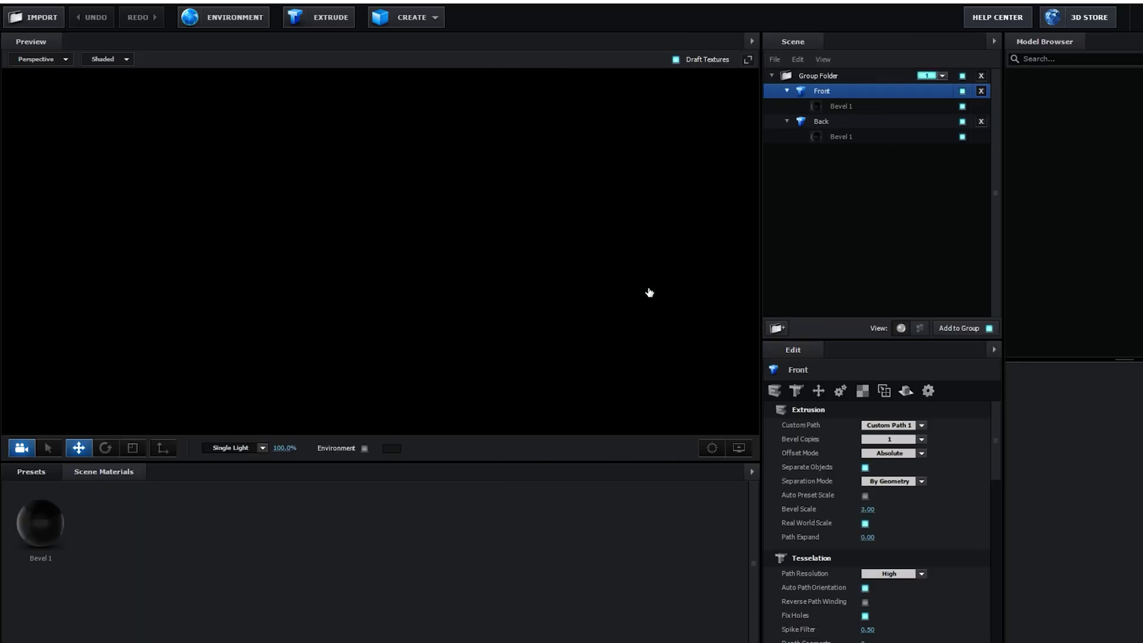
{"action": "left_click_drag", "start_coordinate": [648, 291], "coordinate": [420, 255]}
{"action": "left_click_drag", "start_coordinate": [524, 246], "coordinate": [551, 256]}
{"action": "left_click", "coordinate": [841, 136]}
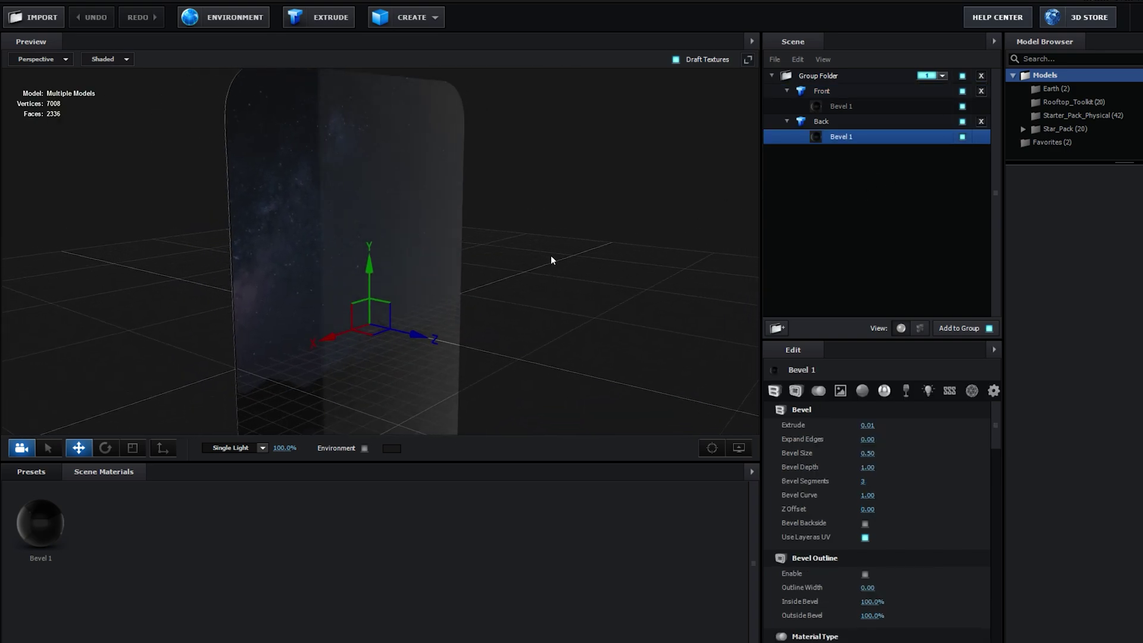
{"action": "right_click", "coordinate": [835, 137]}
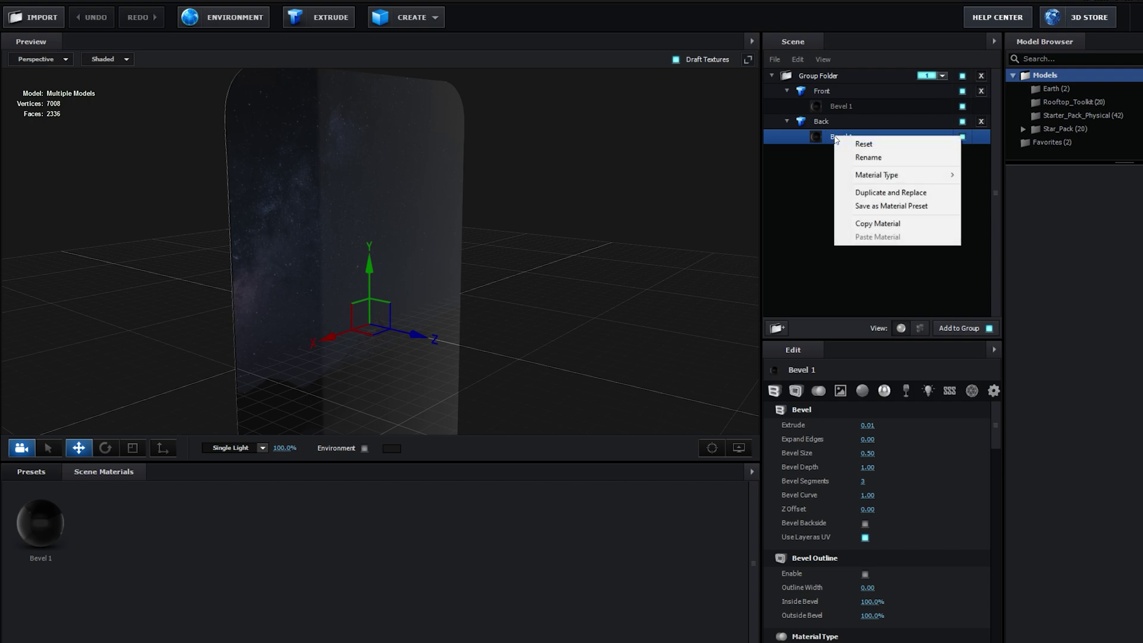
{"action": "left_click", "coordinate": [882, 193]}
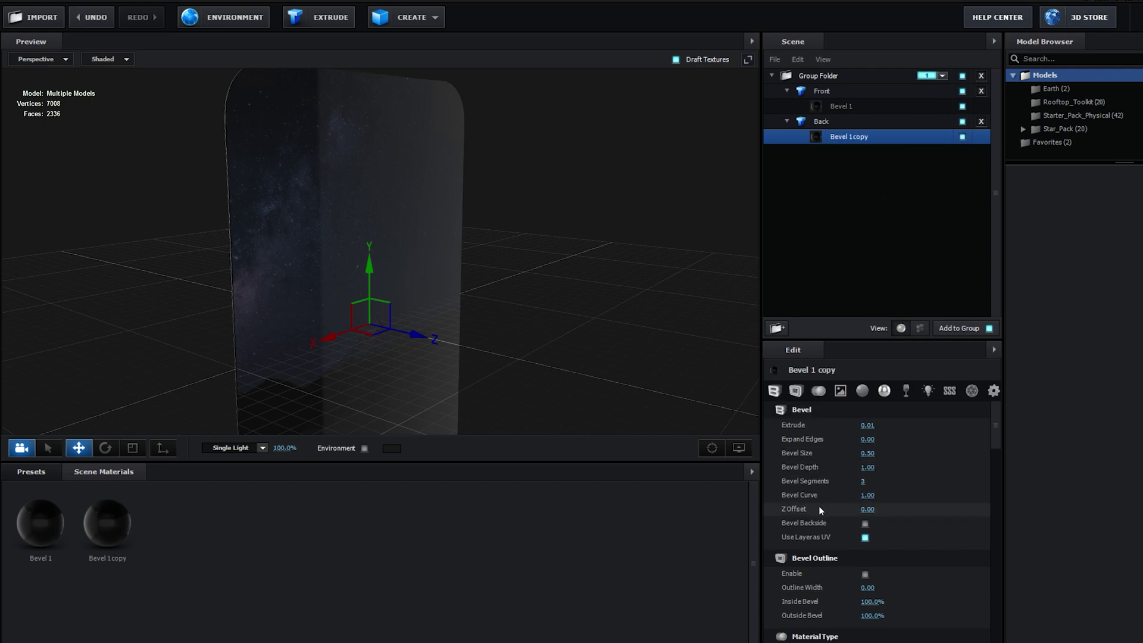
- Load texture11.jpg as the diffuse texture of Bevel 1 copy and inspect the card's back
{"action": "scroll", "coordinate": [819, 506], "scroll_direction": "down", "scroll_amount": 3}
{"action": "left_click", "coordinate": [864, 563]}
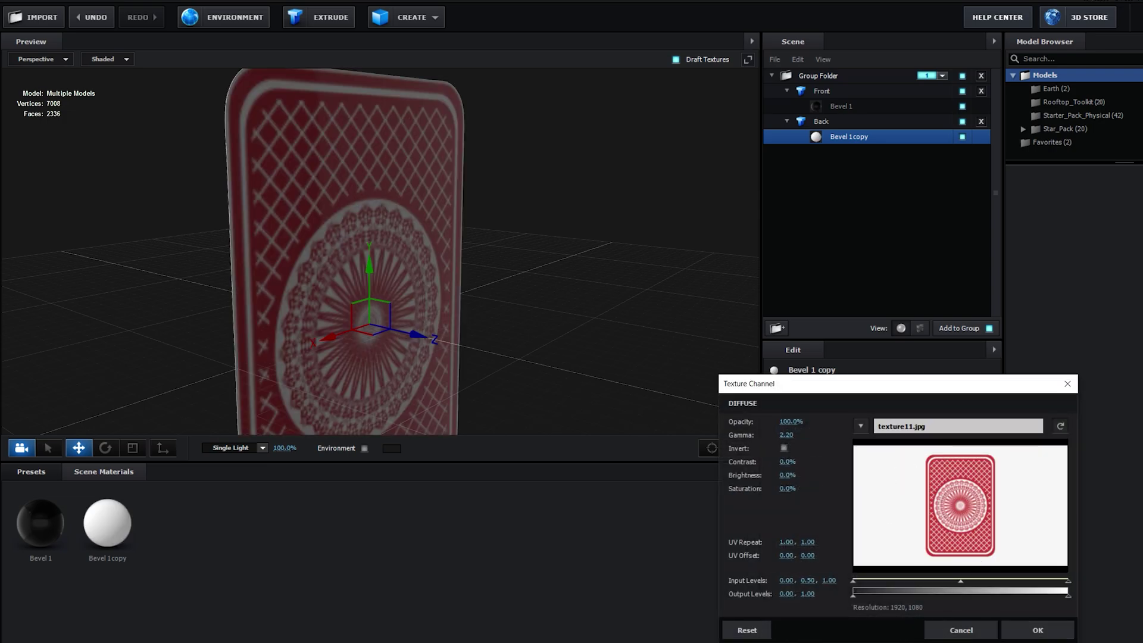
{"action": "left_click", "coordinate": [1036, 629]}
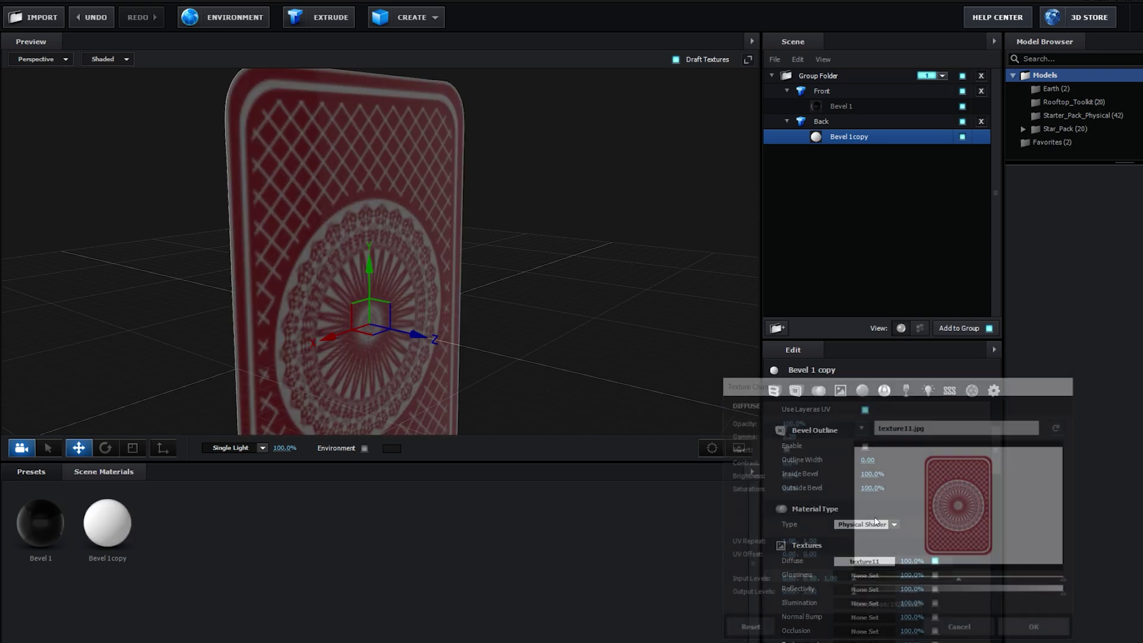
{"action": "left_click_drag", "start_coordinate": [587, 221], "coordinate": [495, 230]}
{"action": "left_click_drag", "start_coordinate": [345, 281], "coordinate": [561, 288]}
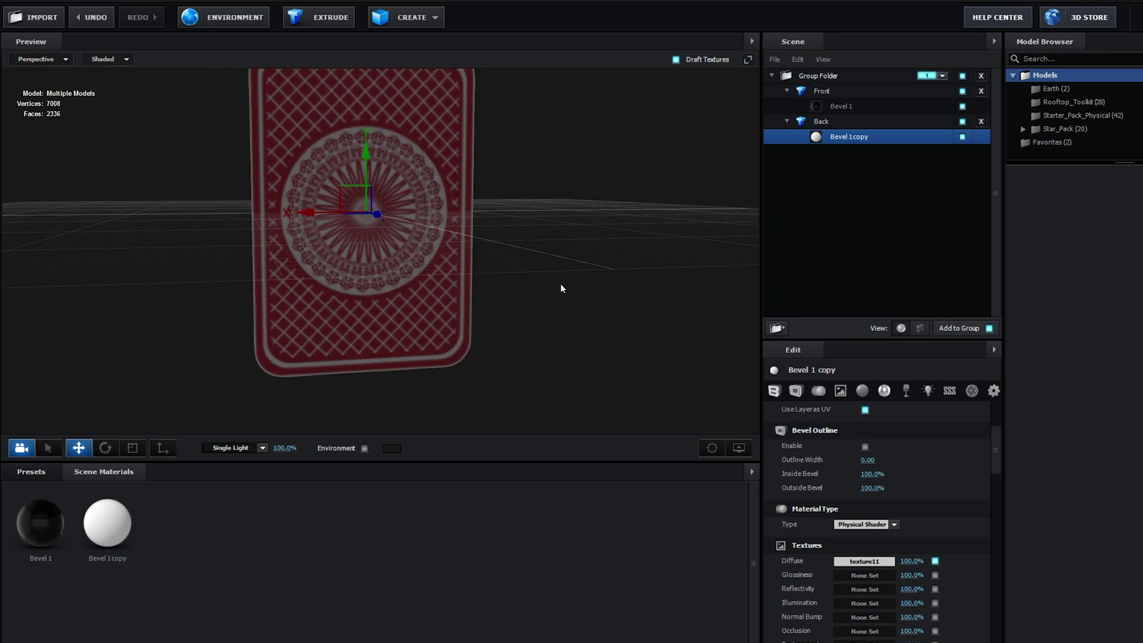
- Review and accept the diffuse texture settings of Bevel 1 copy, and return to Comp 1
{"action": "left_click", "coordinate": [849, 562]}
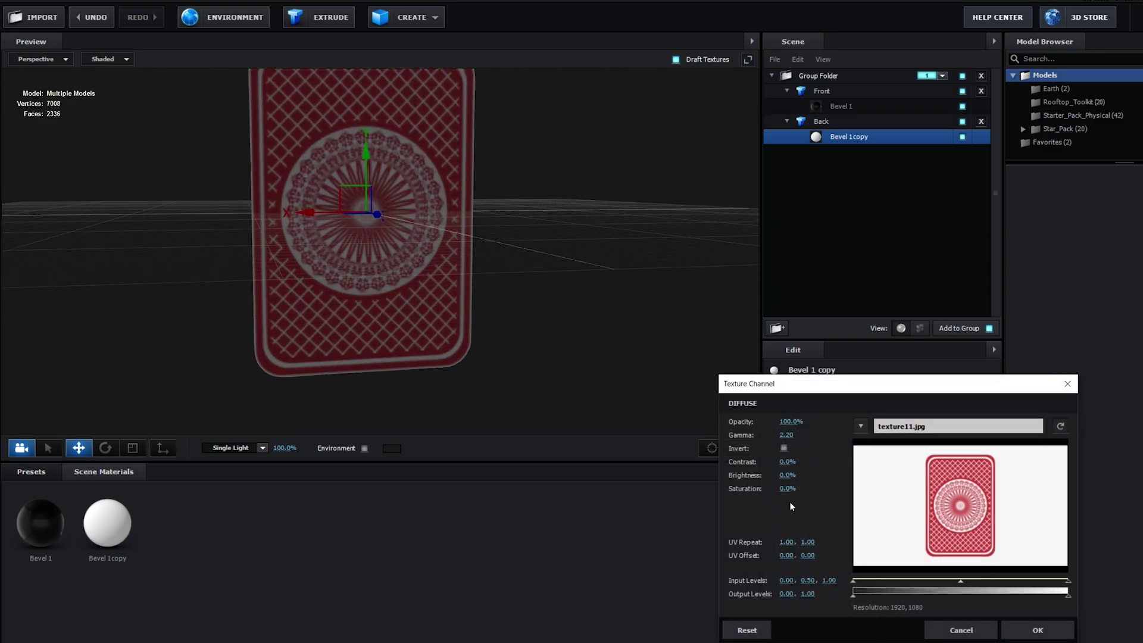
{"action": "left_click_drag", "start_coordinate": [769, 492], "coordinate": [723, 500]}
{"action": "left_click", "coordinate": [1042, 633]}
{"action": "left_click_drag", "start_coordinate": [357, 337], "coordinate": [382, 339]}
{"action": "left_click_drag", "start_coordinate": [536, 226], "coordinate": [762, 280]}
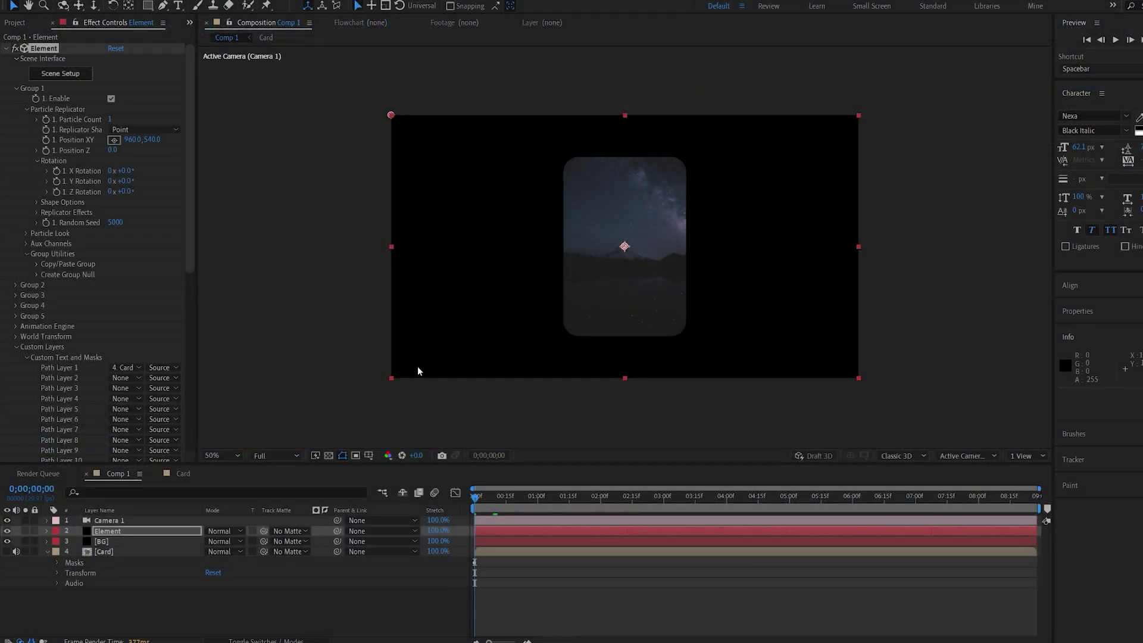
- Start keyframing Group 1's X, Y and Z Rotation on the Element layer at 0;00;01;00
{"action": "left_click_drag", "start_coordinate": [518, 499], "coordinate": [539, 505]}
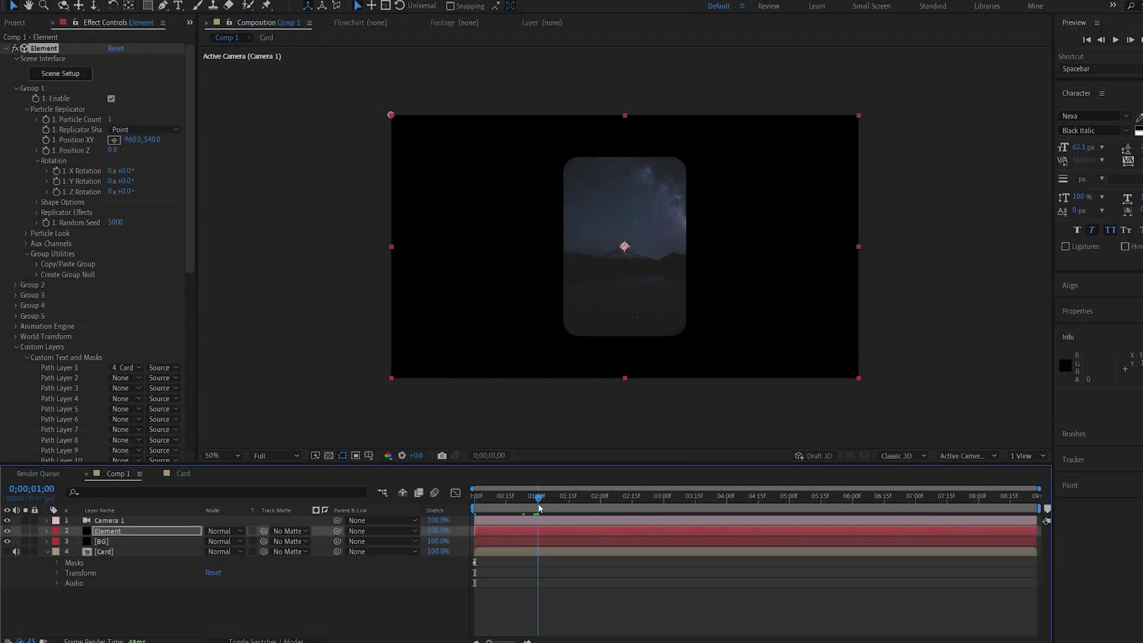
{"action": "left_click", "coordinate": [56, 171]}
{"action": "left_click", "coordinate": [56, 181]}
{"action": "left_click", "coordinate": [57, 191]}
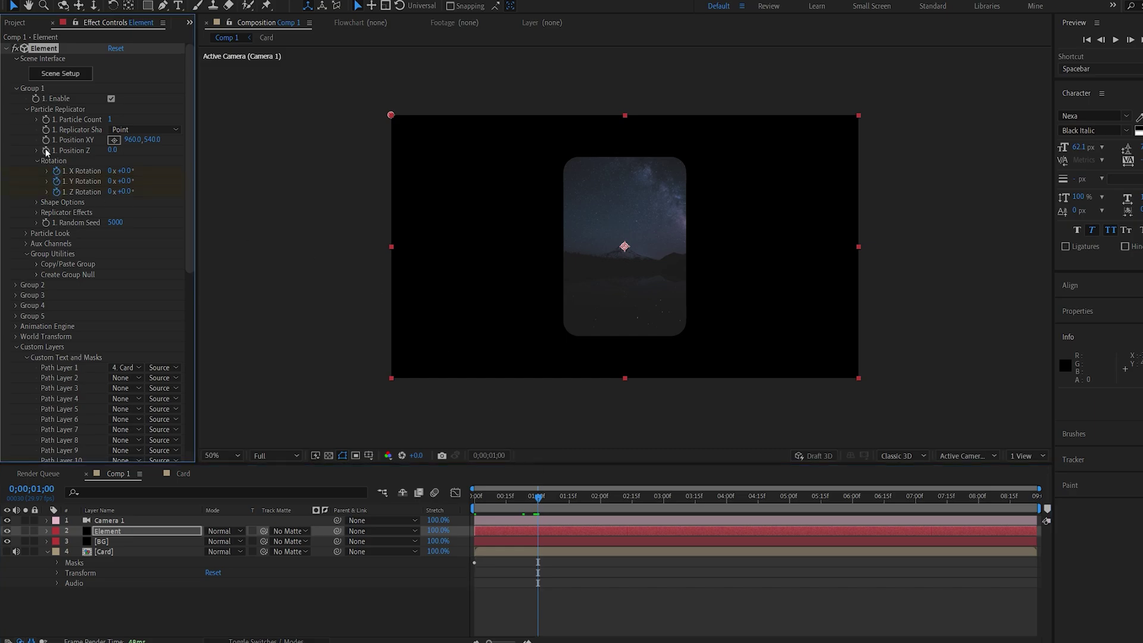
- Keyframe Group 1's Position Z at 0;00;01;00, and at 0;00;00;00 set it to 4210 with X, Y, Z Rotation -38°, 309°, 28°
{"action": "key", "text": "u"}
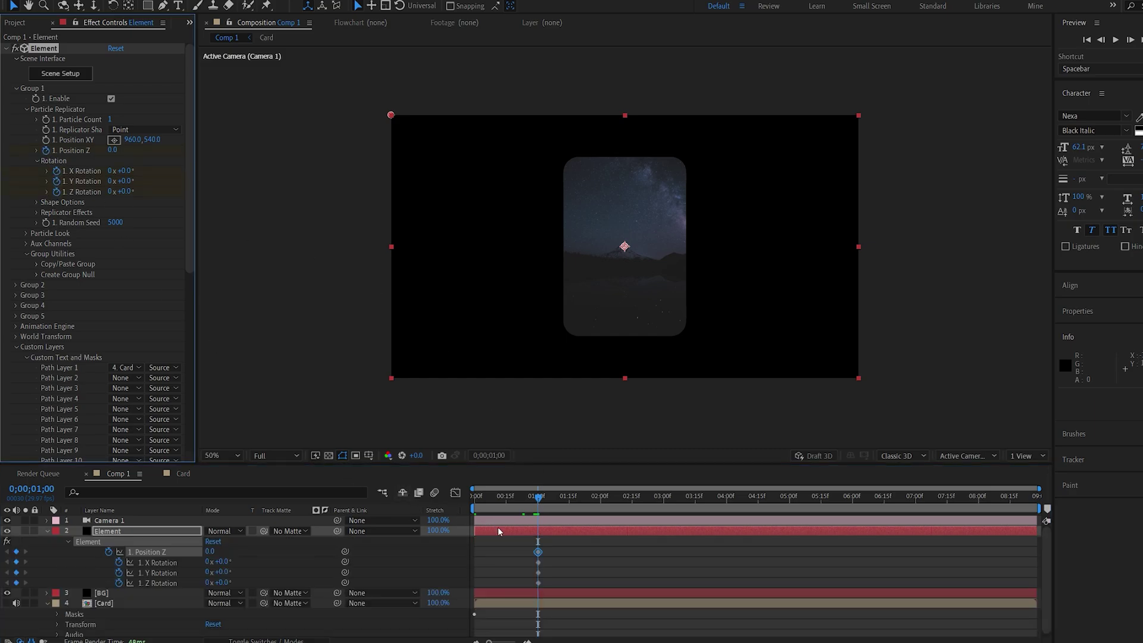
{"action": "left_click_drag", "start_coordinate": [532, 495], "coordinate": [443, 495]}
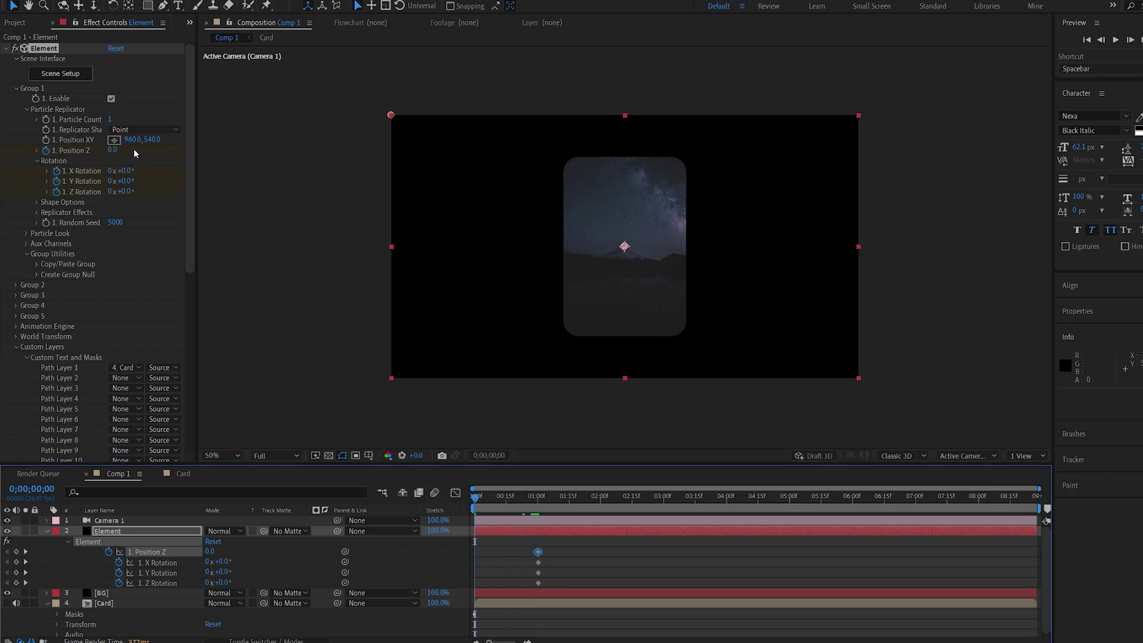
{"action": "left_click_drag", "start_coordinate": [123, 152], "coordinate": [378, 158]}
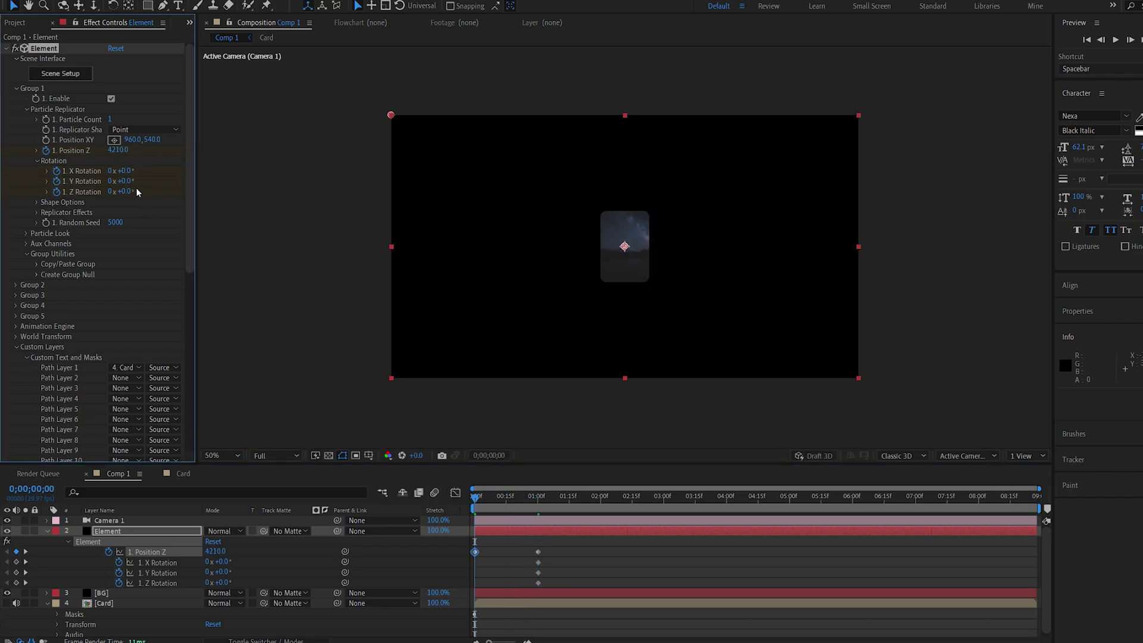
{"action": "left_click_drag", "start_coordinate": [122, 181], "coordinate": [321, 186]}
{"action": "left_click_drag", "start_coordinate": [127, 171], "coordinate": [138, 191]}
{"action": "key", "text": "space"}
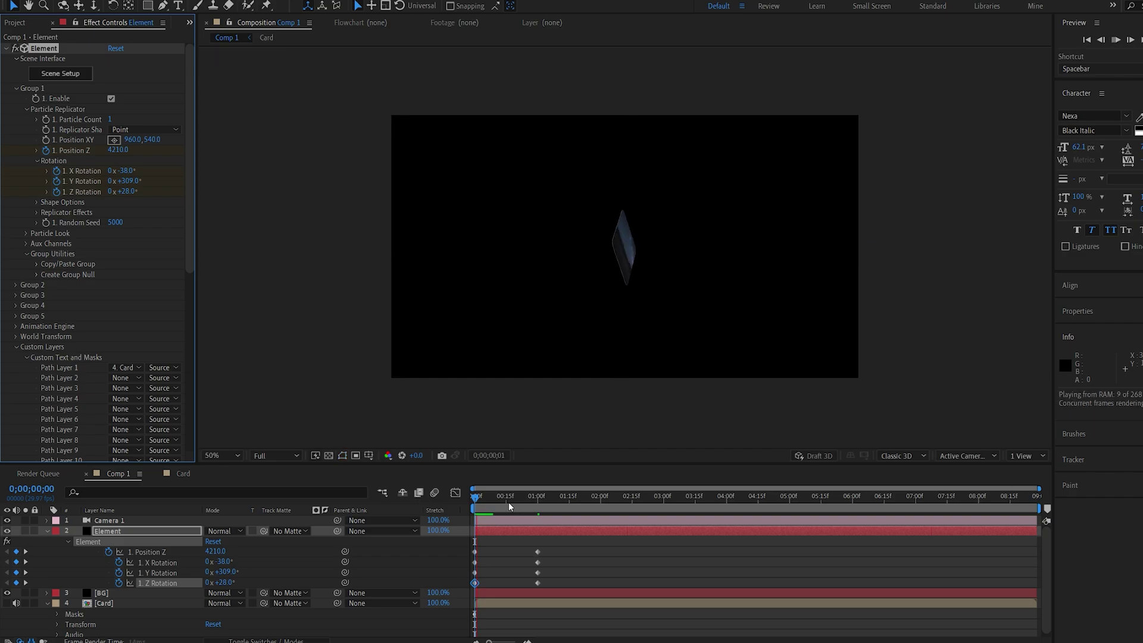
- Ease all Position Z and Rotation keyframes on the Element layer, strengthen the slow-down at the end of their graph curves, and preview the animation
{"action": "left_click", "coordinate": [535, 501]}
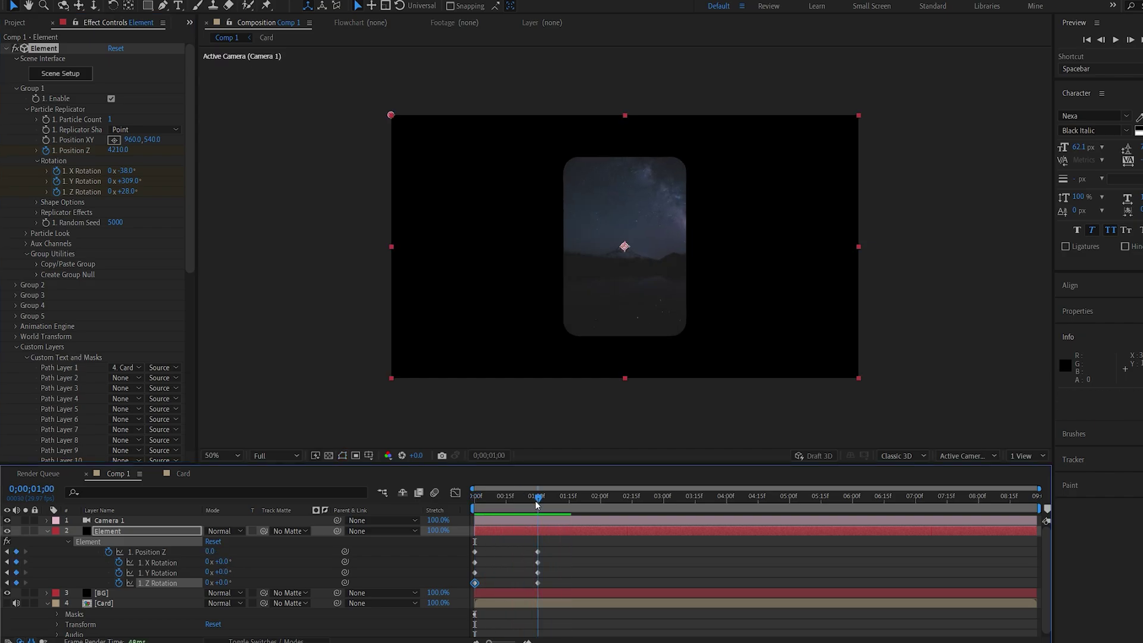
{"action": "left_click_drag", "start_coordinate": [563, 546], "coordinate": [467, 592]}
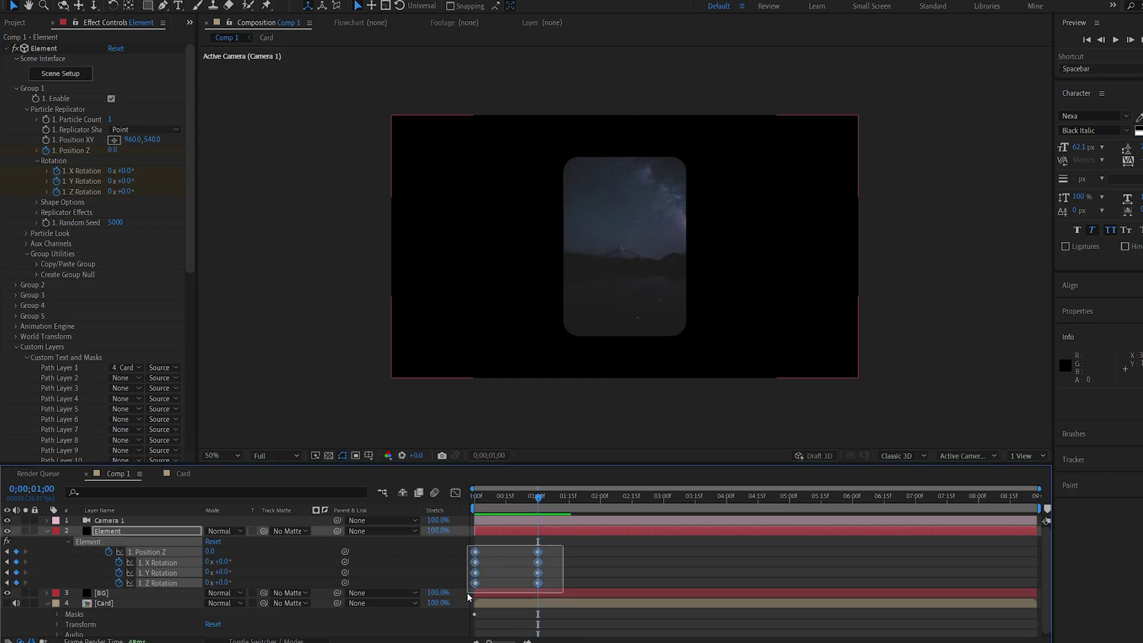
{"action": "left_click", "coordinate": [456, 494]}
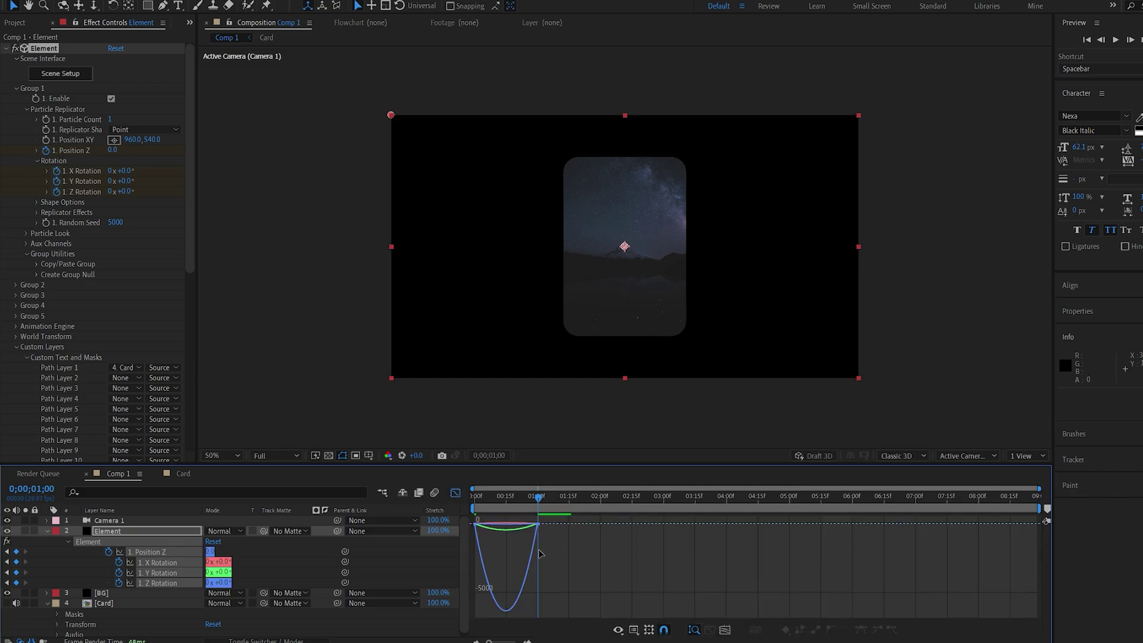
{"action": "key", "text": "ctrl+a"}
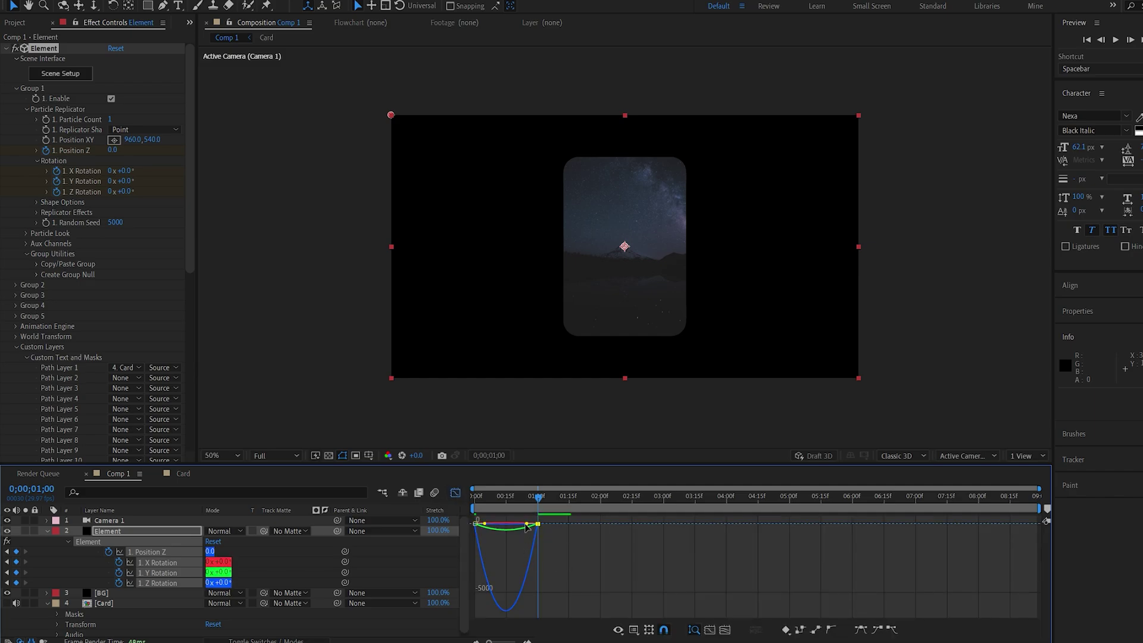
{"action": "left_click_drag", "start_coordinate": [528, 524], "coordinate": [465, 502]}
{"action": "key", "text": "space"}
{"action": "key", "text": "shift+F3"}
{"action": "key", "text": "space"}
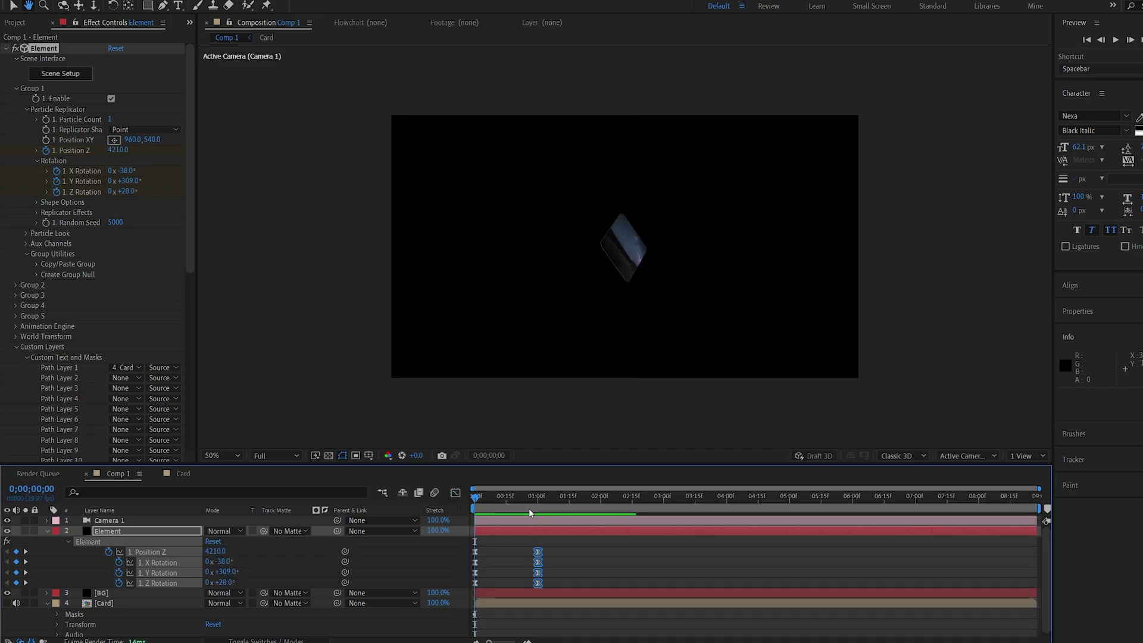
{"action": "key", "text": "space"}
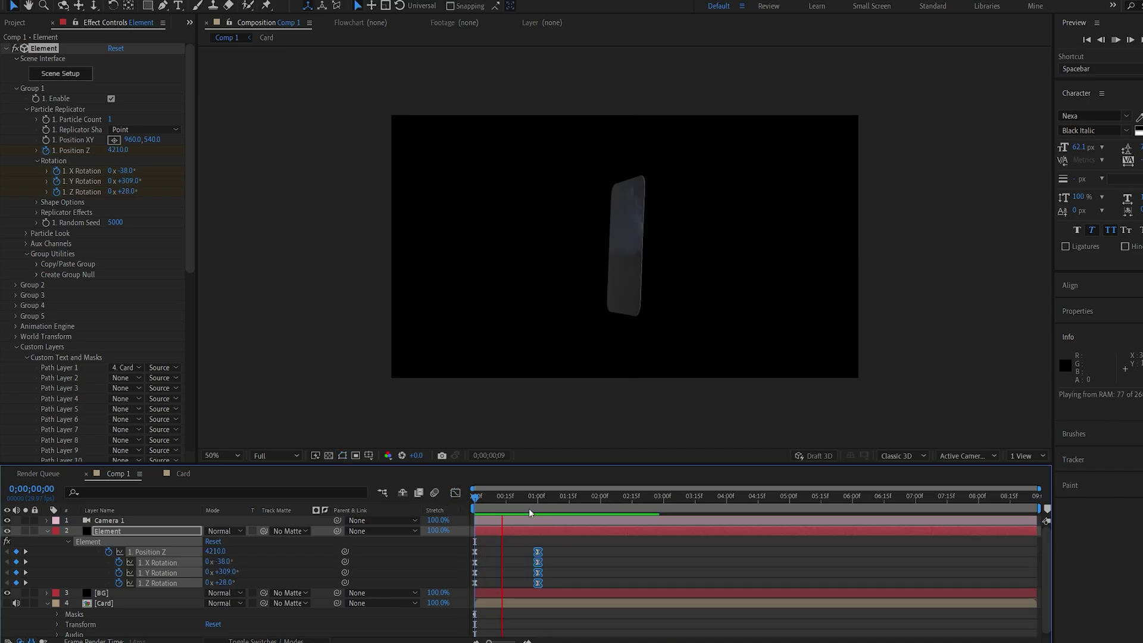
- Set Group 1's Particle Rotation to X -16°, Y 19° and Z 2°, and start keyframing all three at 0;00;00;26
{"action": "left_click_drag", "start_coordinate": [533, 499], "coordinate": [543, 500]}
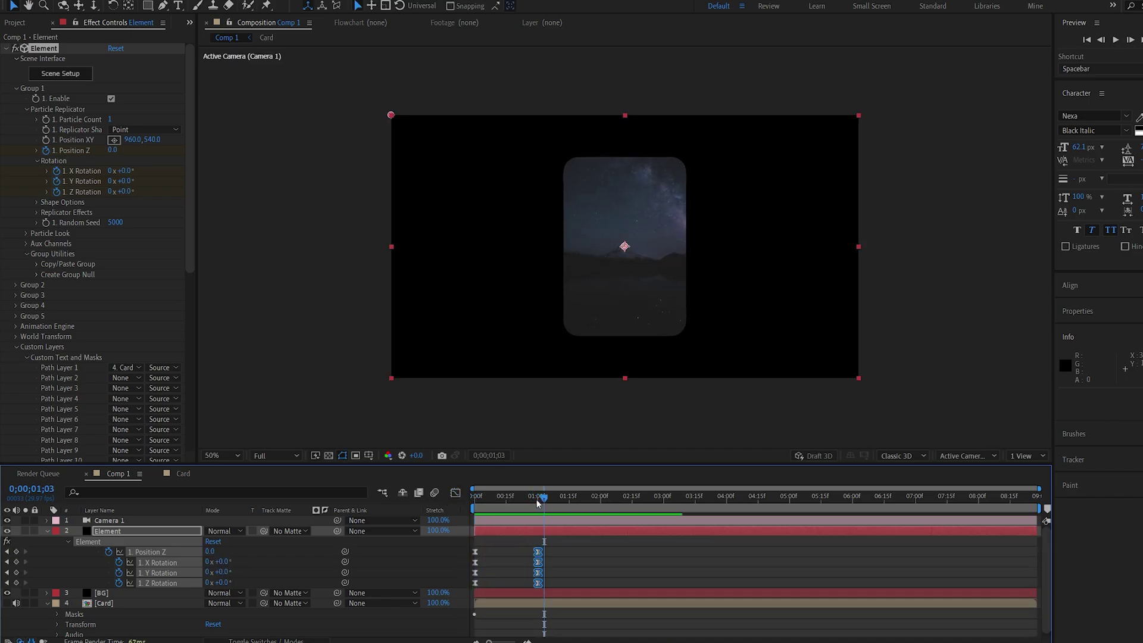
{"action": "left_click", "coordinate": [26, 233]}
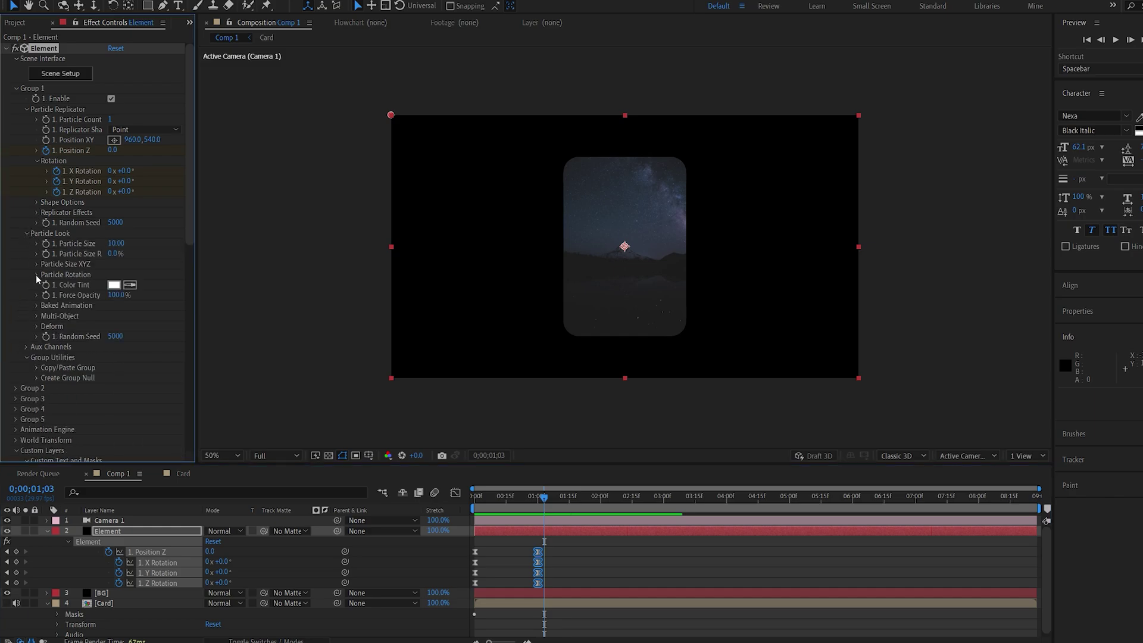
{"action": "left_click", "coordinate": [35, 274]}
{"action": "left_click", "coordinate": [538, 496]}
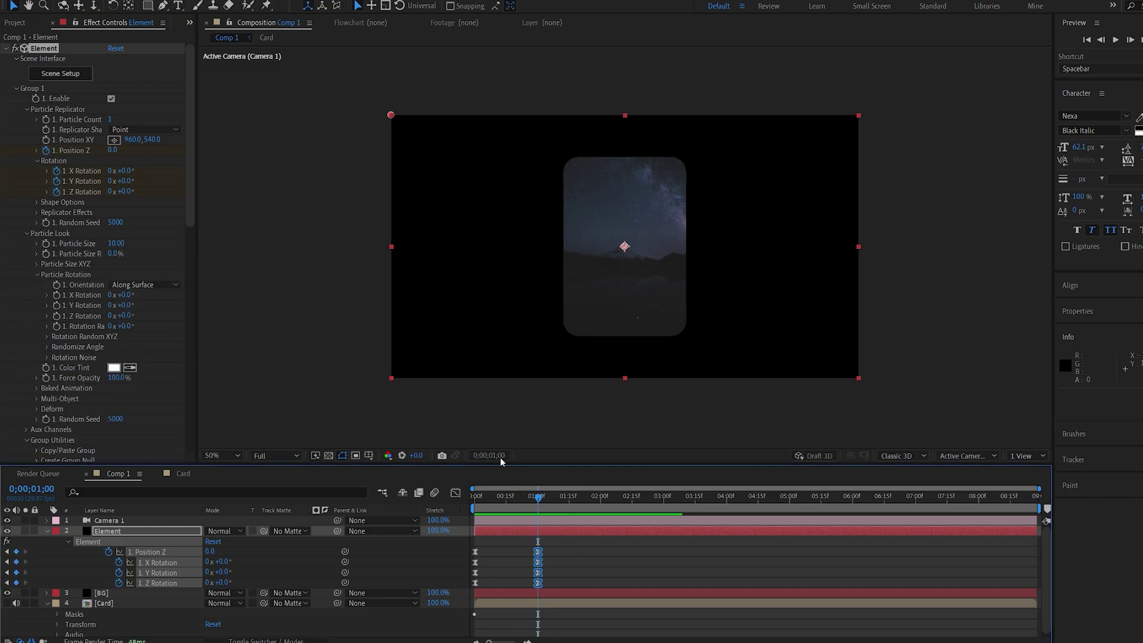
{"action": "mouse_move", "coordinate": [124, 305]}
{"action": "left_mouse_down"}
{"action": "mouse_move", "coordinate": [143, 316]}
{"action": "mouse_move", "coordinate": [116, 297]}
{"action": "left_mouse_up"}
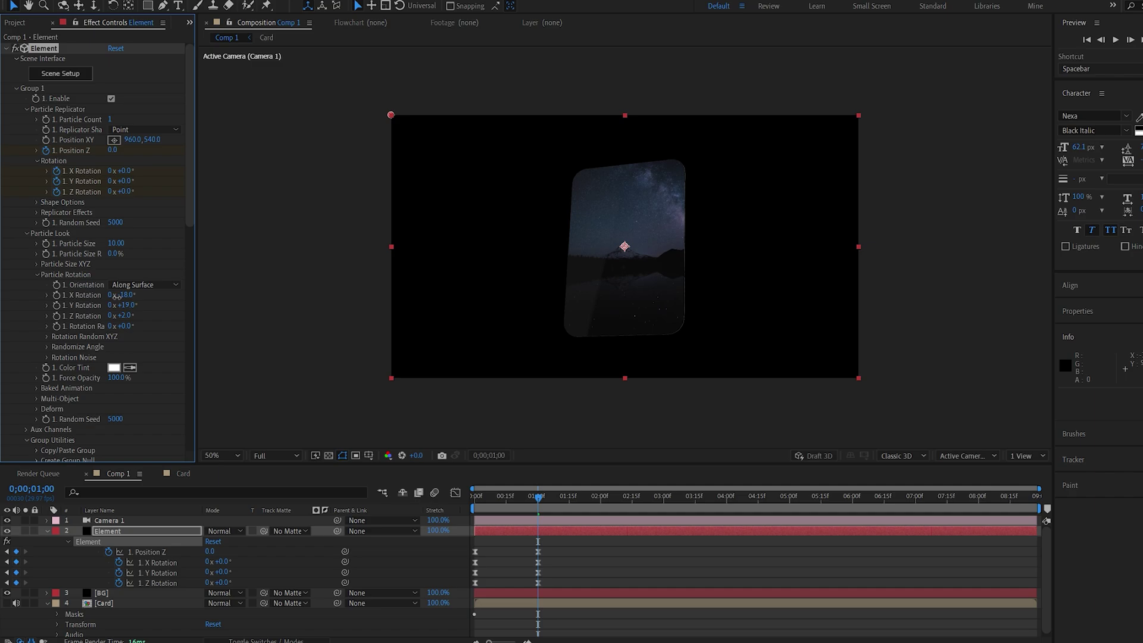
{"action": "key", "text": "Page_Up"}
{"action": "key", "text": "Page_Up"}
{"action": "key", "text": "Page_Up"}
{"action": "key", "text": "Page_Up"}
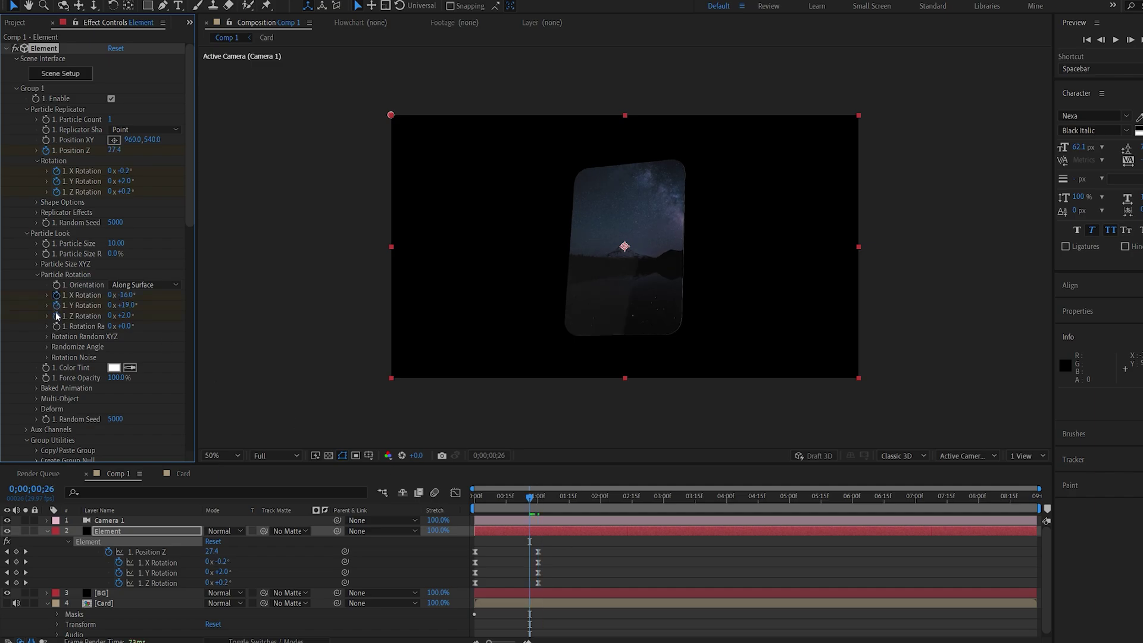
- Keyframe a different Particle Rotation for the card at 0;00;03;01, end the work area there, and preview the slow turn
{"action": "left_click_drag", "start_coordinate": [534, 503], "coordinate": [668, 522]}
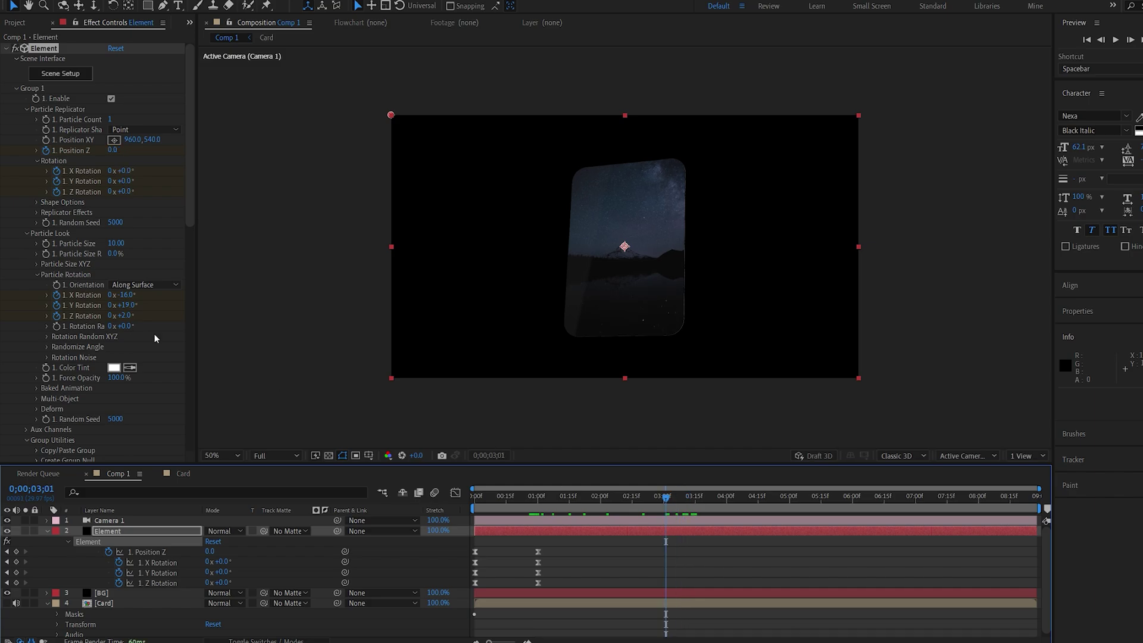
{"action": "mouse_move", "coordinate": [127, 305]}
{"action": "left_mouse_down"}
{"action": "mouse_move", "coordinate": [117, 305]}
{"action": "mouse_move", "coordinate": [124, 316]}
{"action": "mouse_move", "coordinate": [117, 295]}
{"action": "mouse_move", "coordinate": [128, 306]}
{"action": "left_mouse_up"}
{"action": "left_click", "coordinate": [127, 307]}
{"action": "key", "text": "space"}
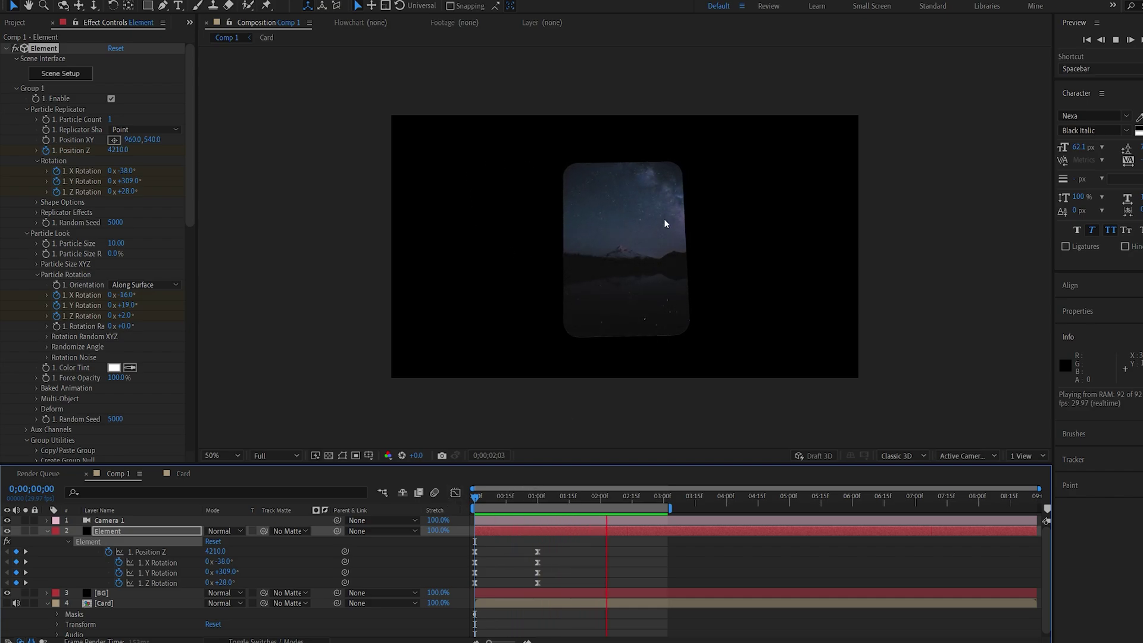
{"action": "key", "text": "space"}
- Keyframe Camera 1's Position at 0;00;00;00, set its Z value to -2387 at 0;00;03;01, and preview the push-in
{"action": "left_click", "coordinate": [119, 521]}
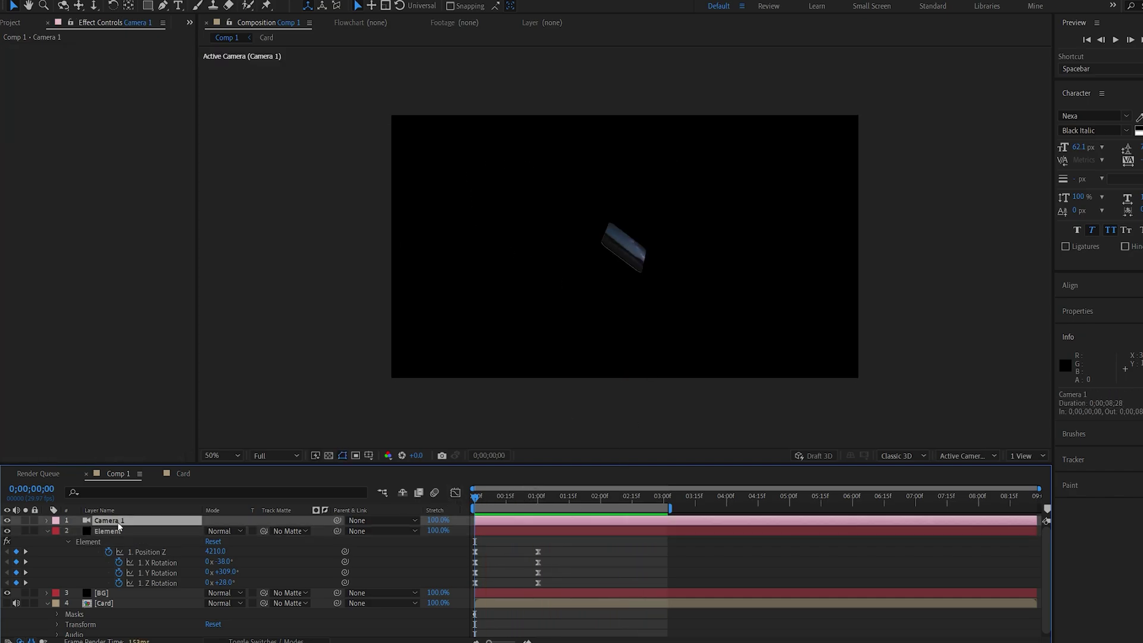
{"action": "key", "text": "p"}
{"action": "left_click", "coordinate": [77, 531]}
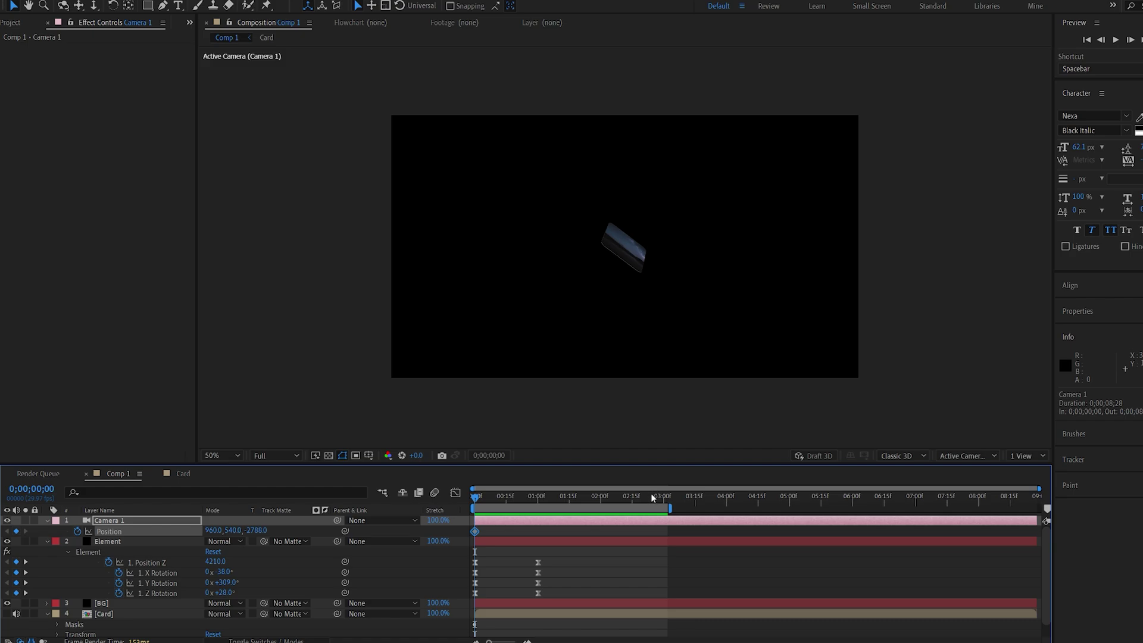
{"action": "left_click_drag", "start_coordinate": [654, 498], "coordinate": [666, 497]}
{"action": "left_click_drag", "start_coordinate": [256, 531], "coordinate": [316, 526]}
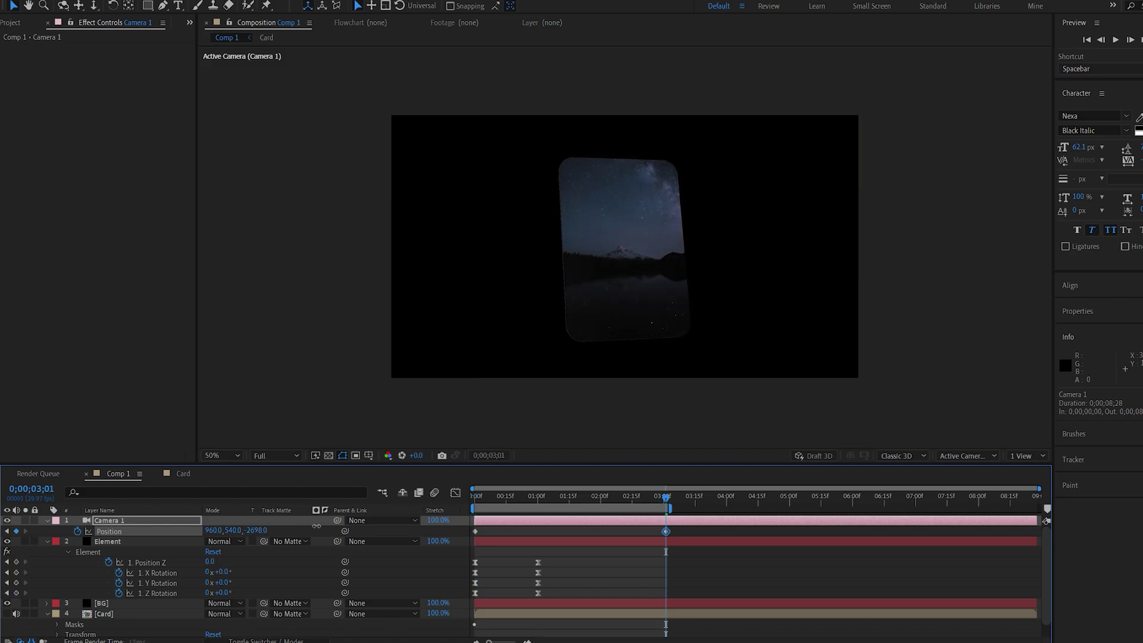
{"action": "key", "text": "space"}
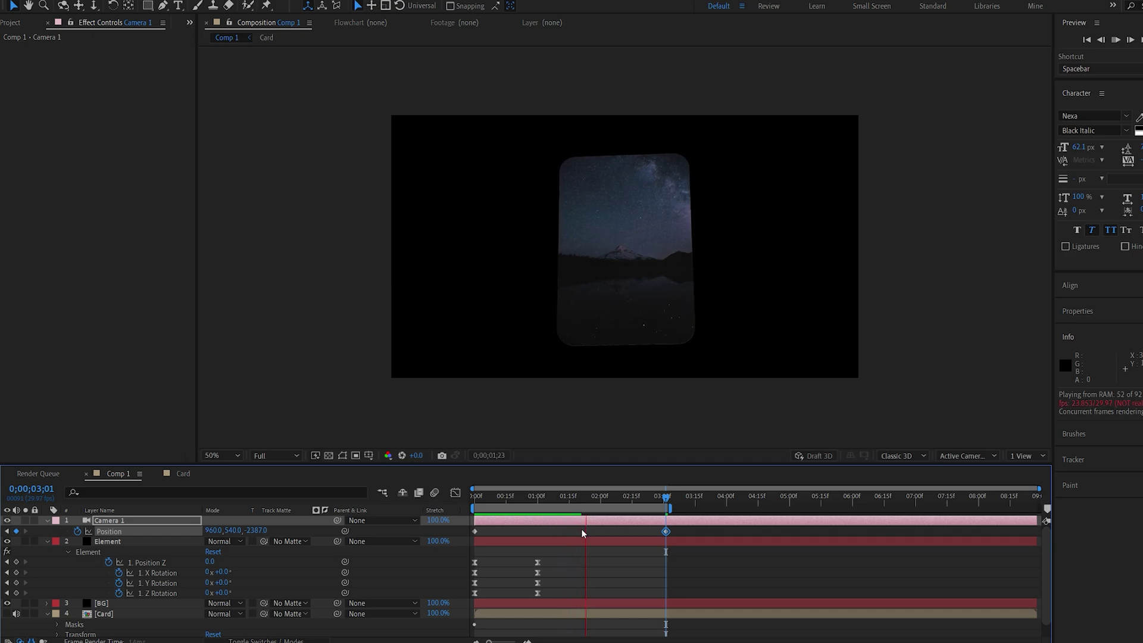
- Enable Deform and Twist for the Element layer's Group 1, and try a Twist Y of 7° while the card's back is showing
{"action": "left_click_drag", "start_coordinate": [535, 495], "coordinate": [524, 499]}
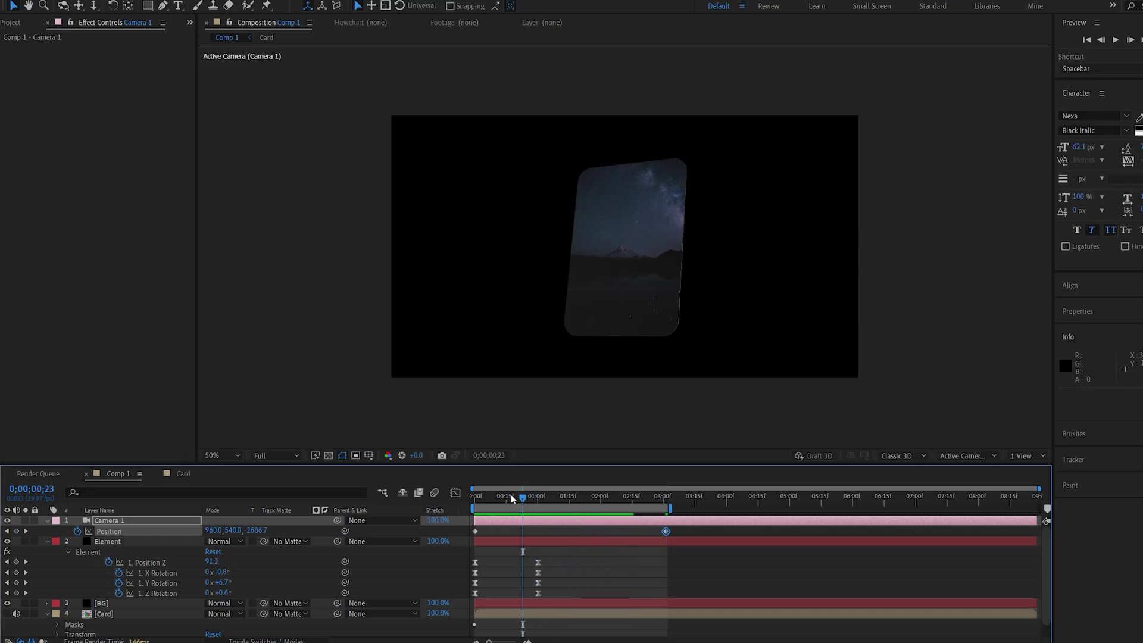
{"action": "mouse_move", "coordinate": [512, 498]}
{"action": "left_mouse_down"}
{"action": "mouse_move", "coordinate": [480, 503]}
{"action": "mouse_move", "coordinate": [495, 502]}
{"action": "left_mouse_up"}
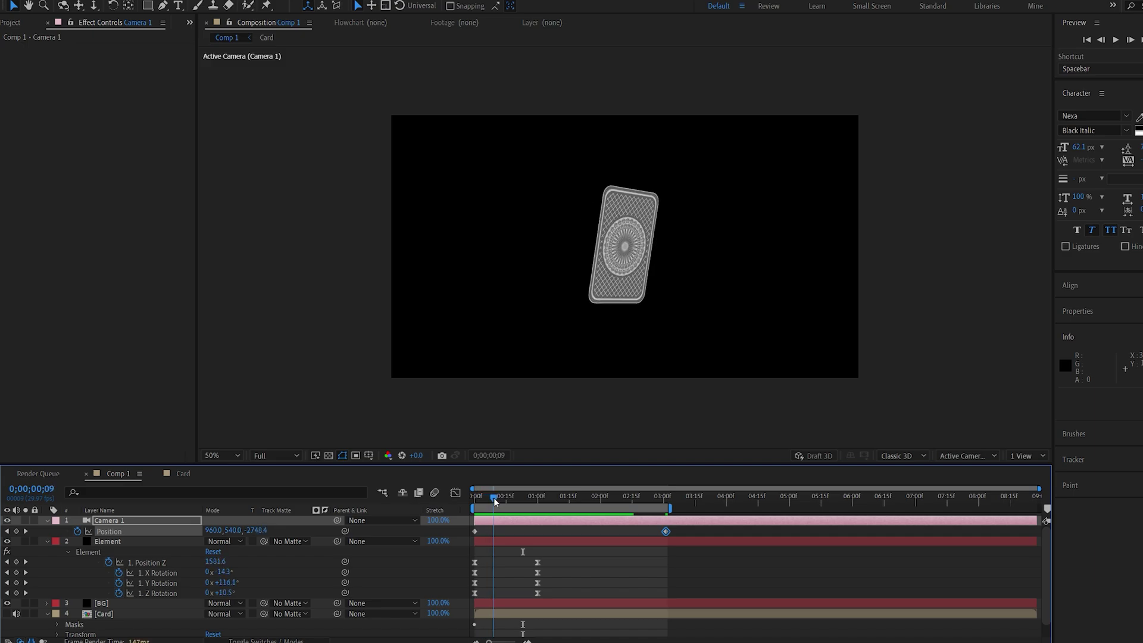
{"action": "left_click", "coordinate": [118, 542]}
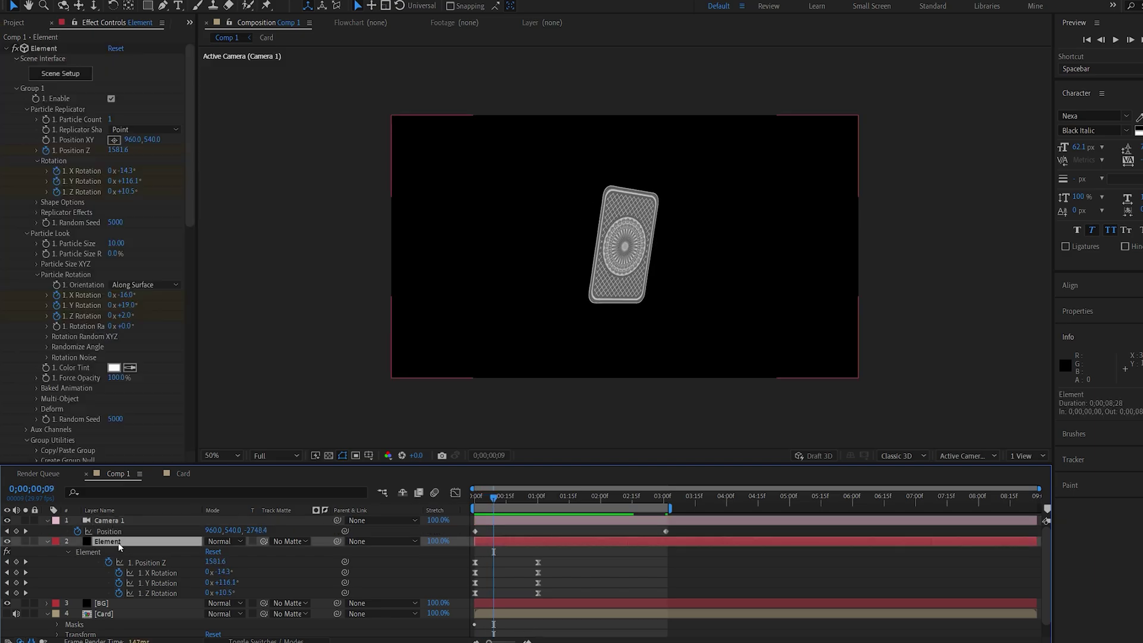
{"action": "scroll", "coordinate": [26, 364], "scroll_direction": "down", "scroll_amount": 3}
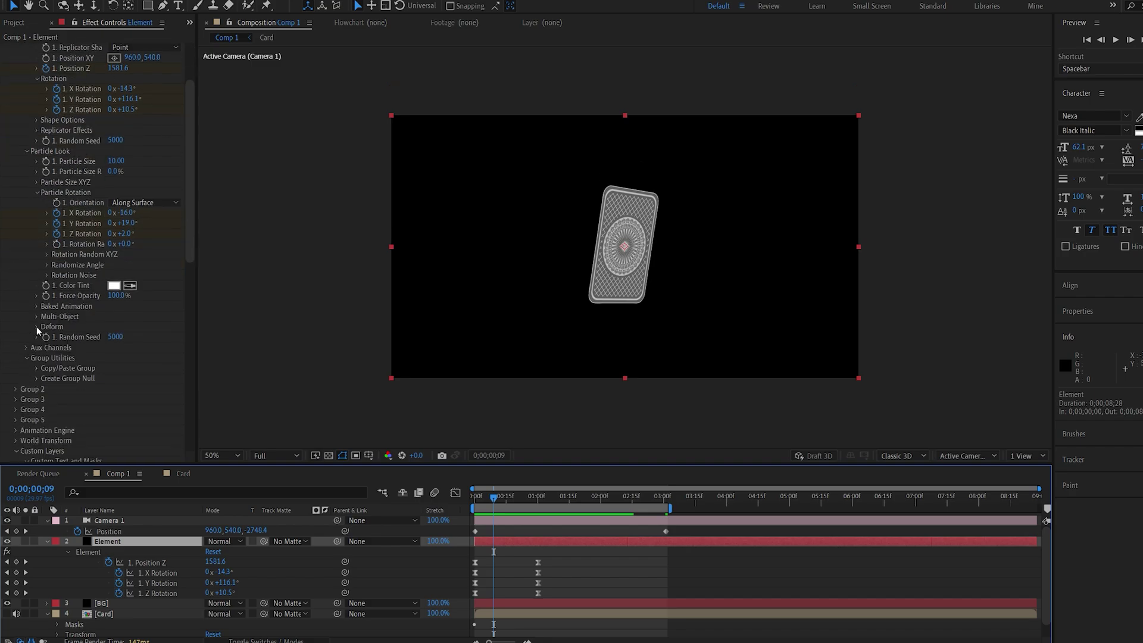
{"action": "scroll", "coordinate": [37, 358], "scroll_direction": "up", "scroll_amount": 2}
{"action": "left_click", "coordinate": [36, 381]}
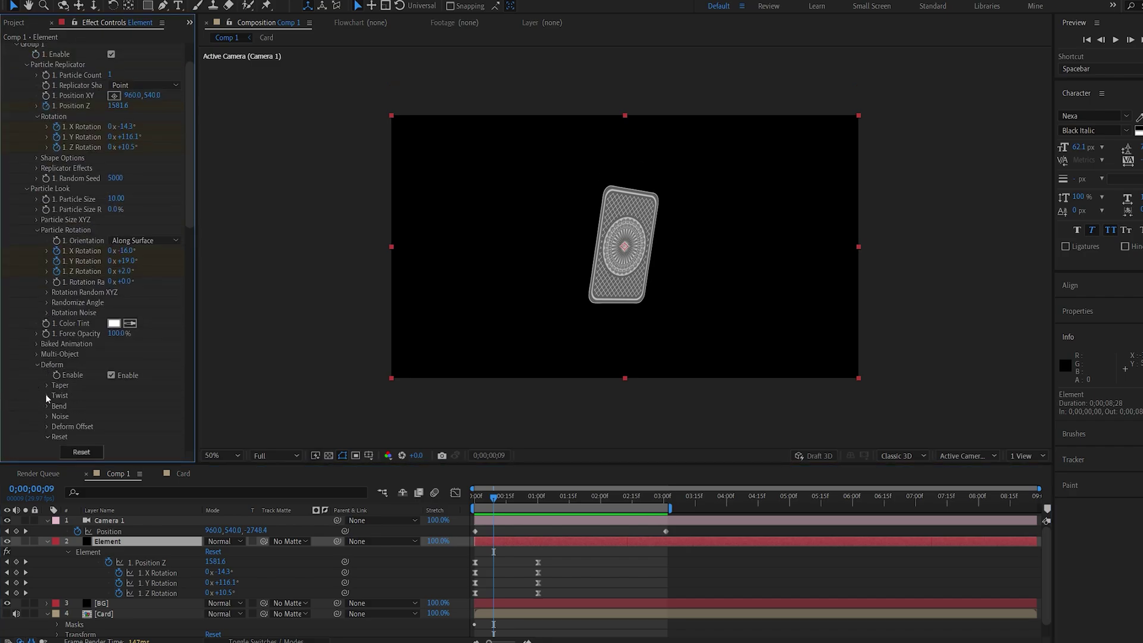
{"action": "left_click", "coordinate": [46, 396]}
{"action": "left_click", "coordinate": [111, 384]}
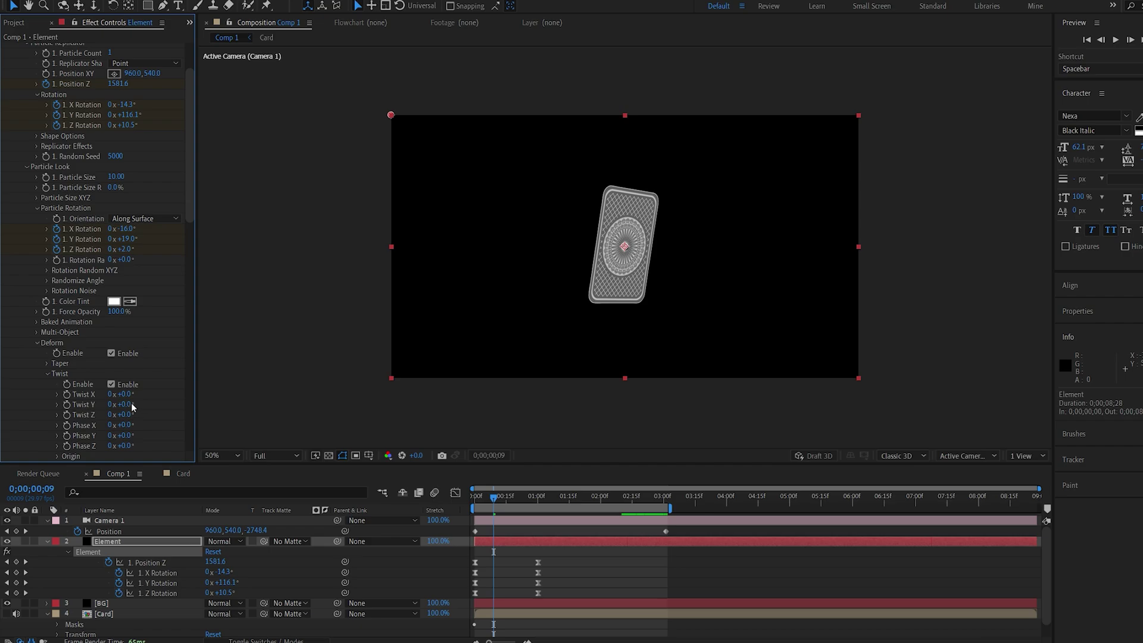
{"action": "mouse_move", "coordinate": [126, 405]}
{"action": "left_mouse_down"}
{"action": "mouse_move", "coordinate": [167, 407]}
{"action": "mouse_move", "coordinate": [122, 410]}
{"action": "mouse_move", "coordinate": [134, 411]}
{"action": "left_mouse_up"}
- Keyframe Twist Y at 0° at 0;00;01;00 and 64° at 0;00;00;00, and inspect the twisted card back at 0;00;00;06
{"action": "left_click_drag", "start_coordinate": [511, 497], "coordinate": [538, 499]}
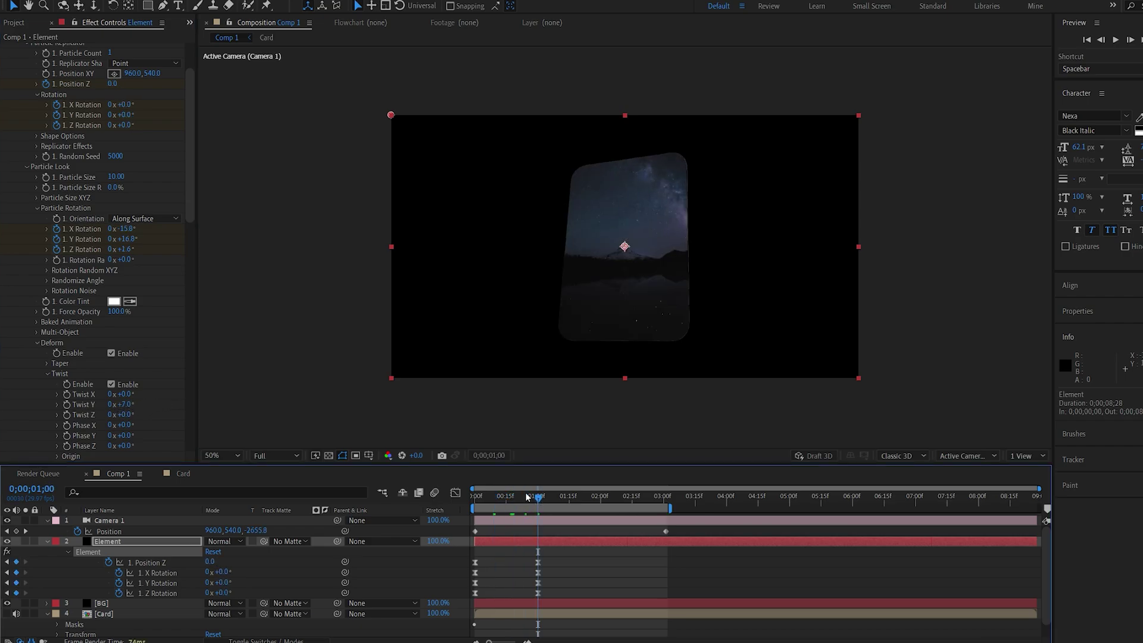
{"action": "left_click", "coordinate": [66, 404]}
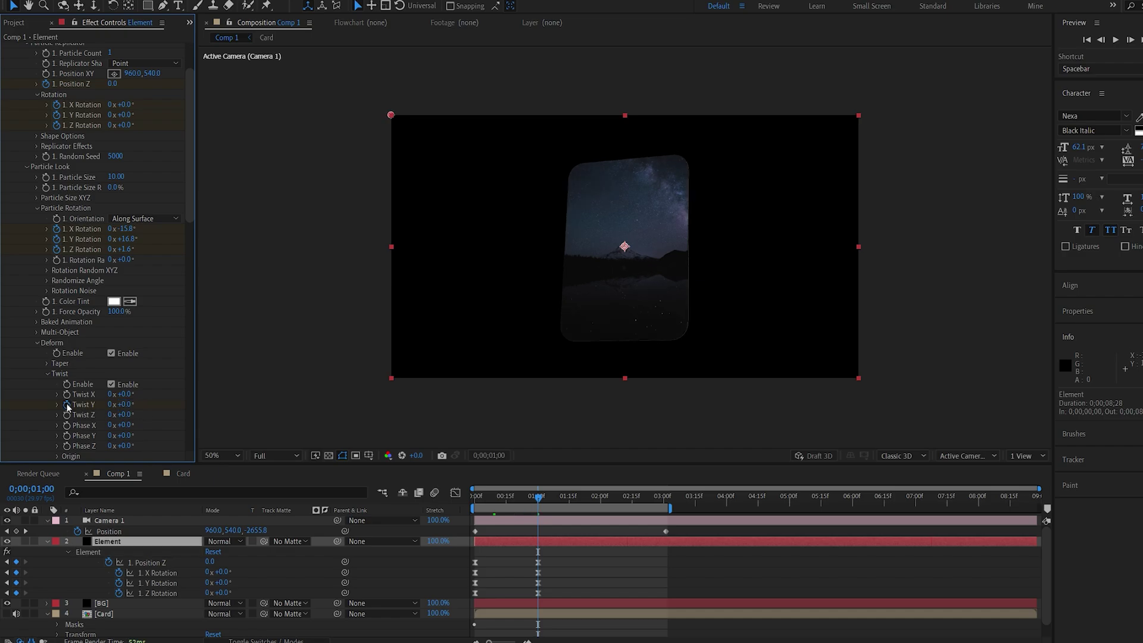
{"action": "left_click", "coordinate": [496, 496]}
{"action": "key", "text": "Home"}
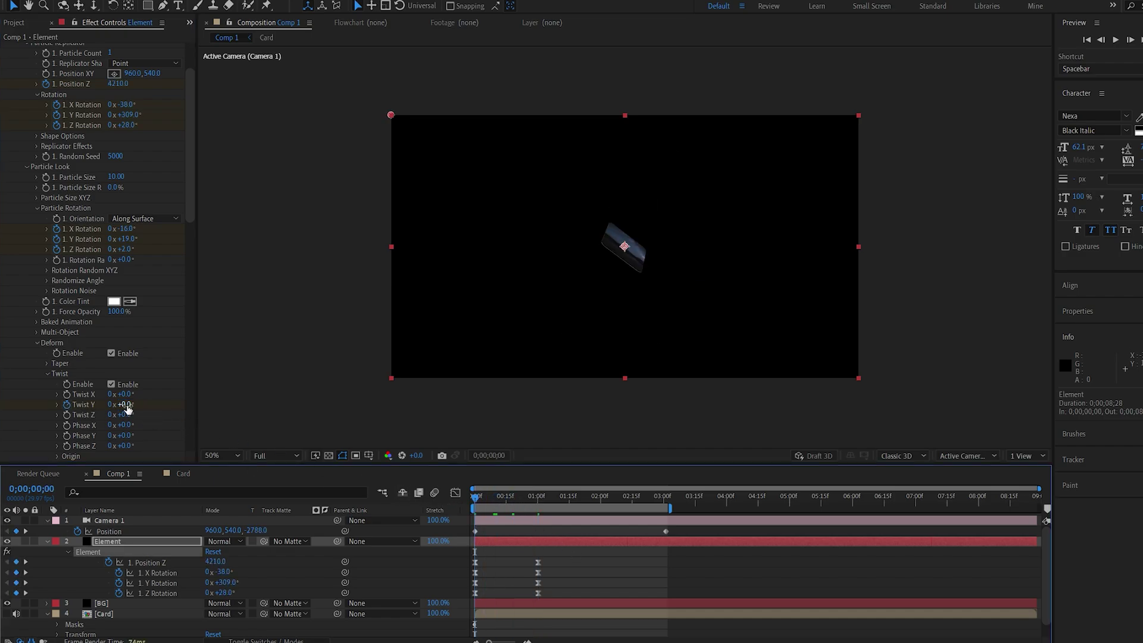
{"action": "left_click_drag", "start_coordinate": [127, 406], "coordinate": [168, 405]}
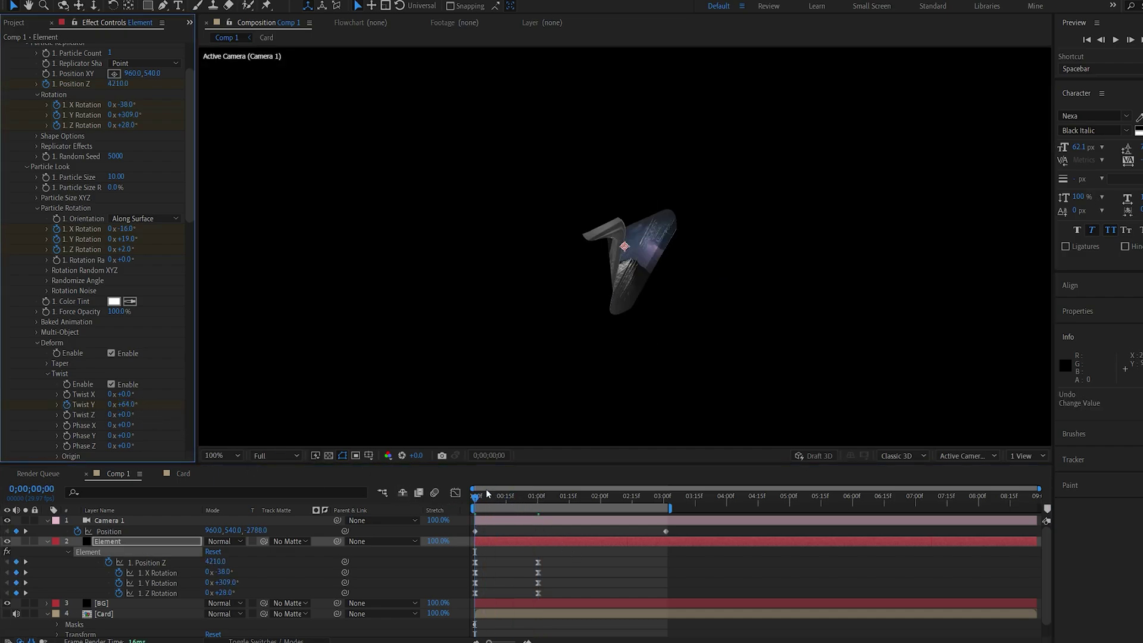
{"action": "left_click_drag", "start_coordinate": [487, 494], "coordinate": [489, 499]}
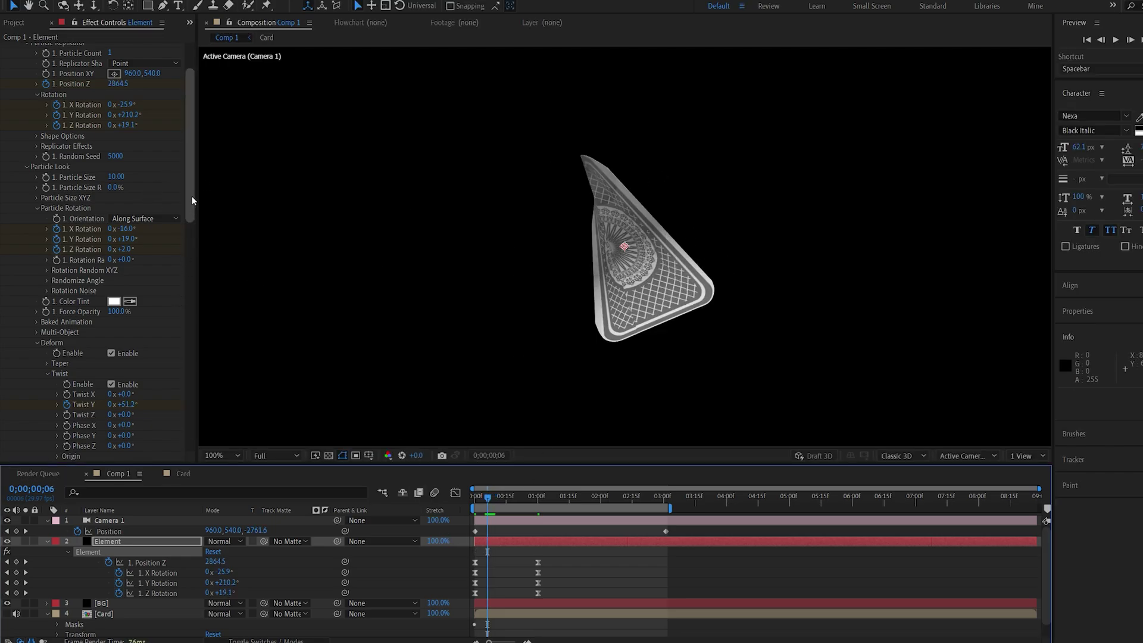
- Reopen the Element scene setup, switch the preview to Wireframe, and examine the mesh of the card models
{"action": "left_click_drag", "start_coordinate": [190, 197], "coordinate": [191, 153]}
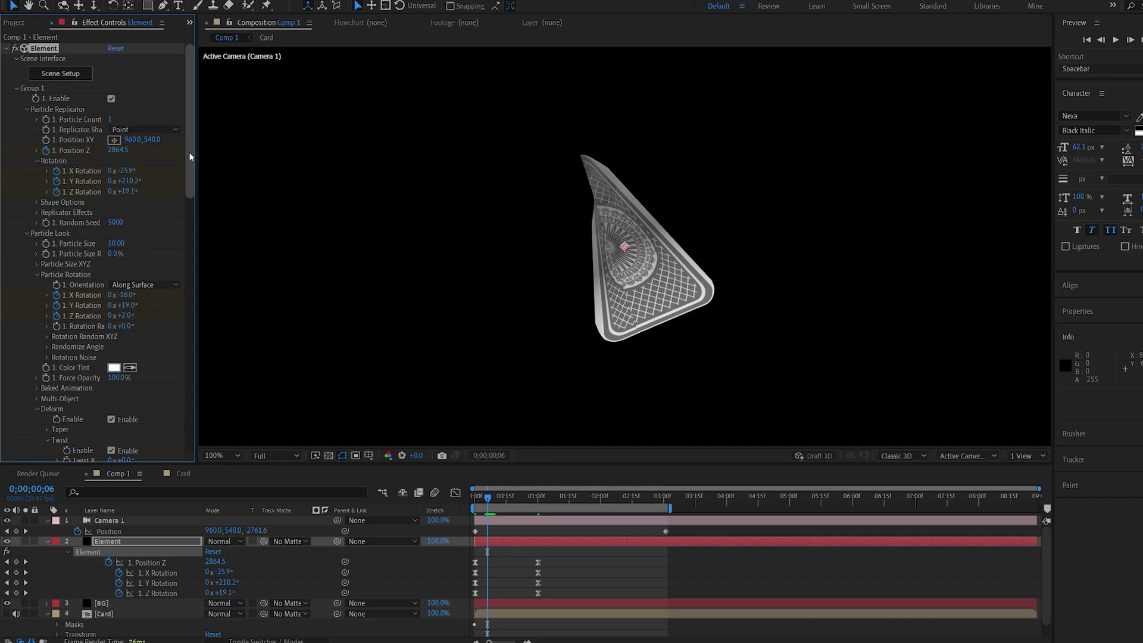
{"action": "left_click", "coordinate": [67, 73]}
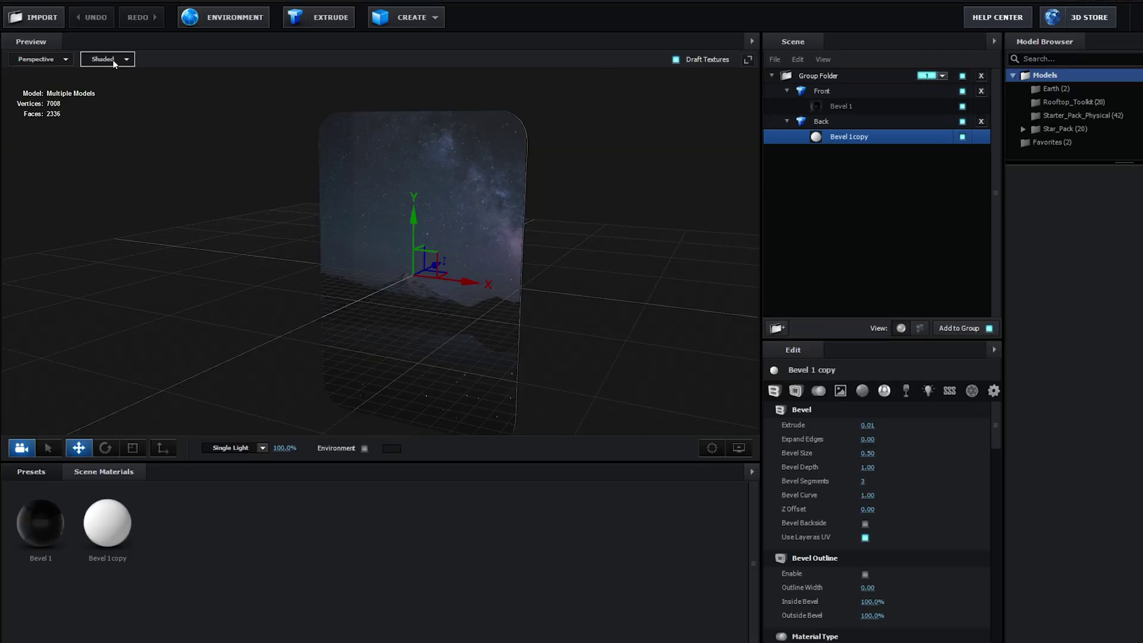
{"action": "left_click", "coordinate": [113, 60]}
{"action": "left_click", "coordinate": [118, 88]}
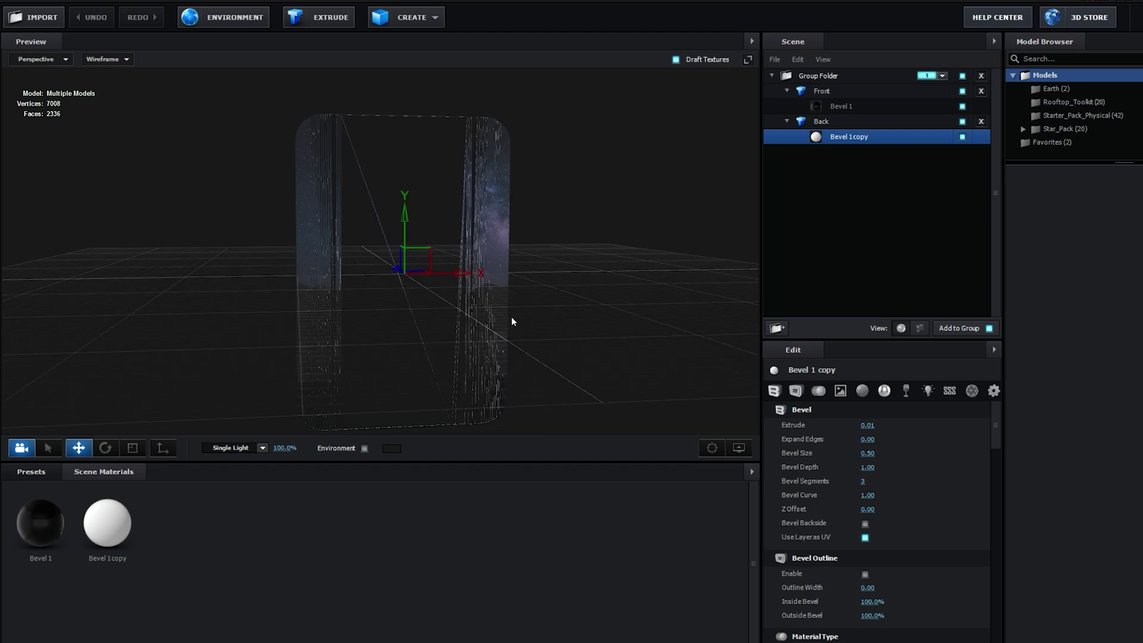
{"action": "left_click_drag", "start_coordinate": [512, 322], "coordinate": [550, 336]}
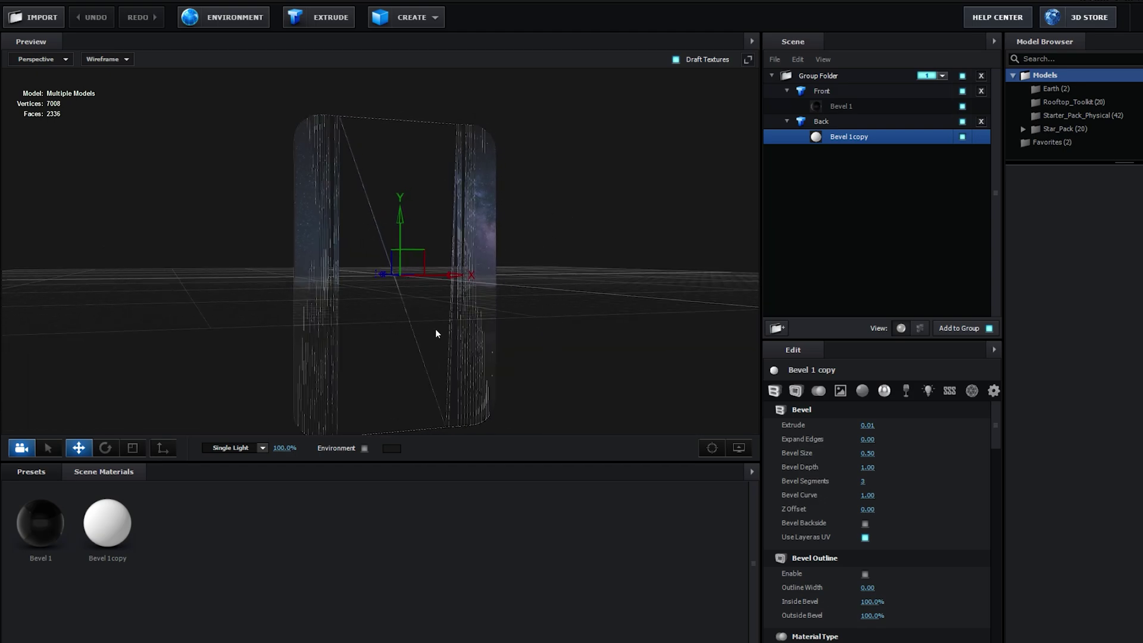
- Raise the Back model's Subdivision Level, trying 2 and settling on 4, and inspect its denser wireframe mesh
{"action": "left_click", "coordinate": [830, 122]}
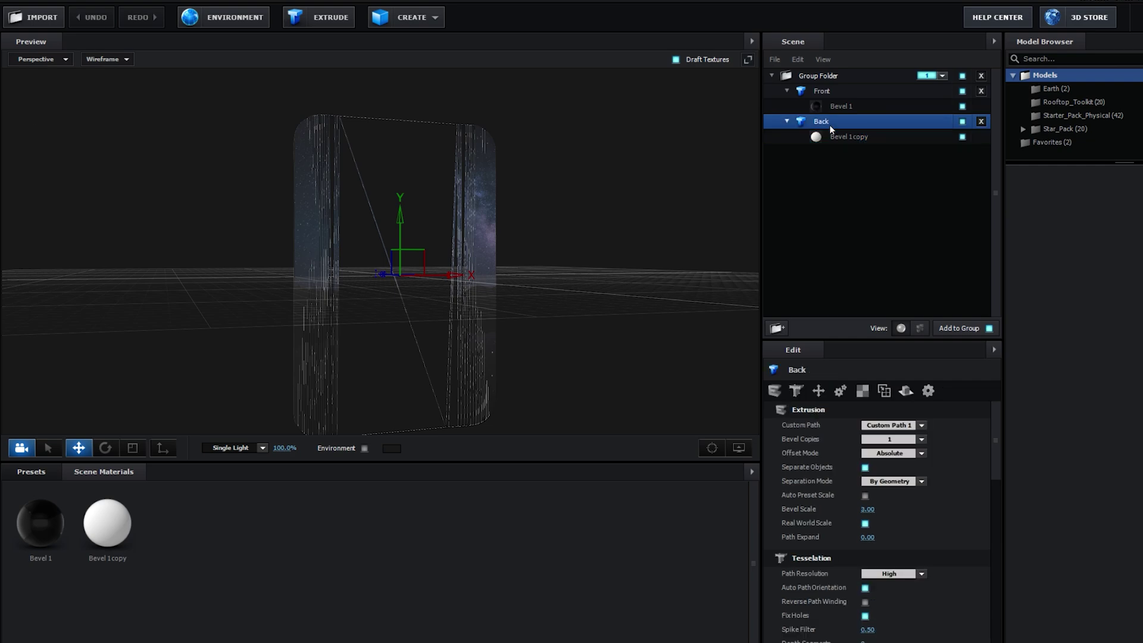
{"action": "scroll", "coordinate": [900, 548], "scroll_direction": "down", "scroll_amount": 3}
{"action": "scroll", "coordinate": [901, 545], "scroll_direction": "down", "scroll_amount": 4}
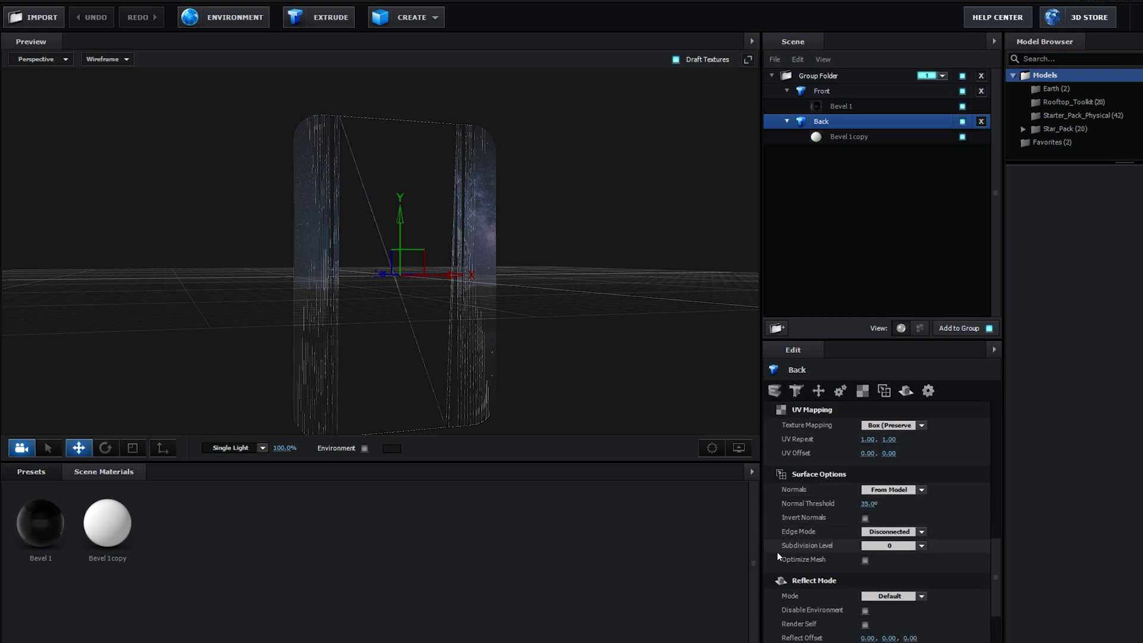
{"action": "left_click", "coordinate": [893, 546]}
{"action": "left_click", "coordinate": [893, 488]}
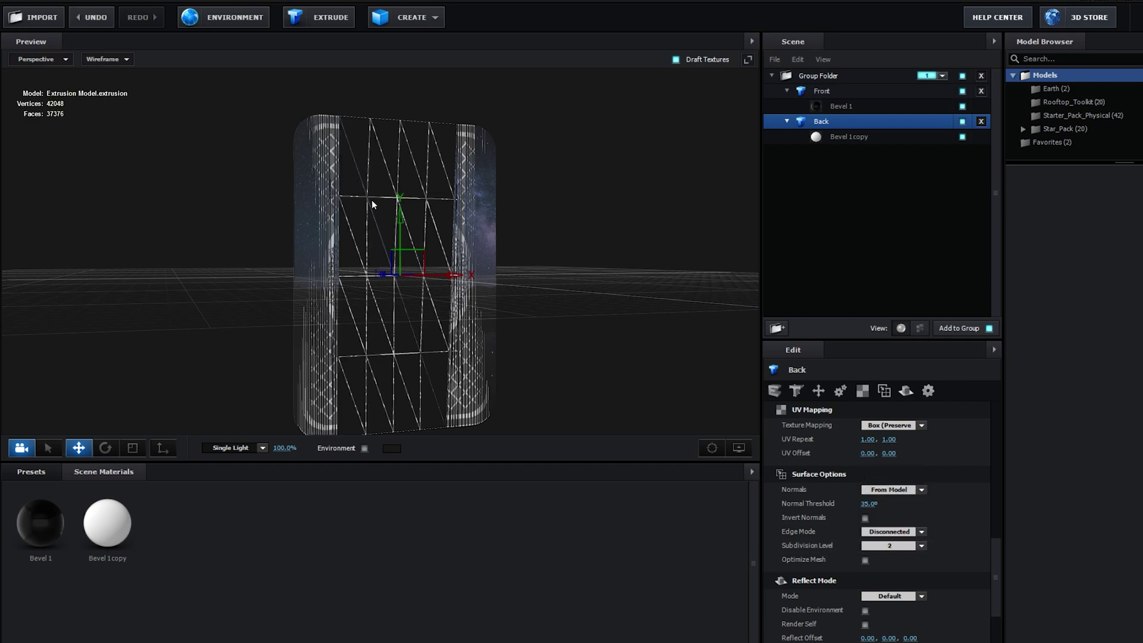
{"action": "left_click", "coordinate": [893, 546]}
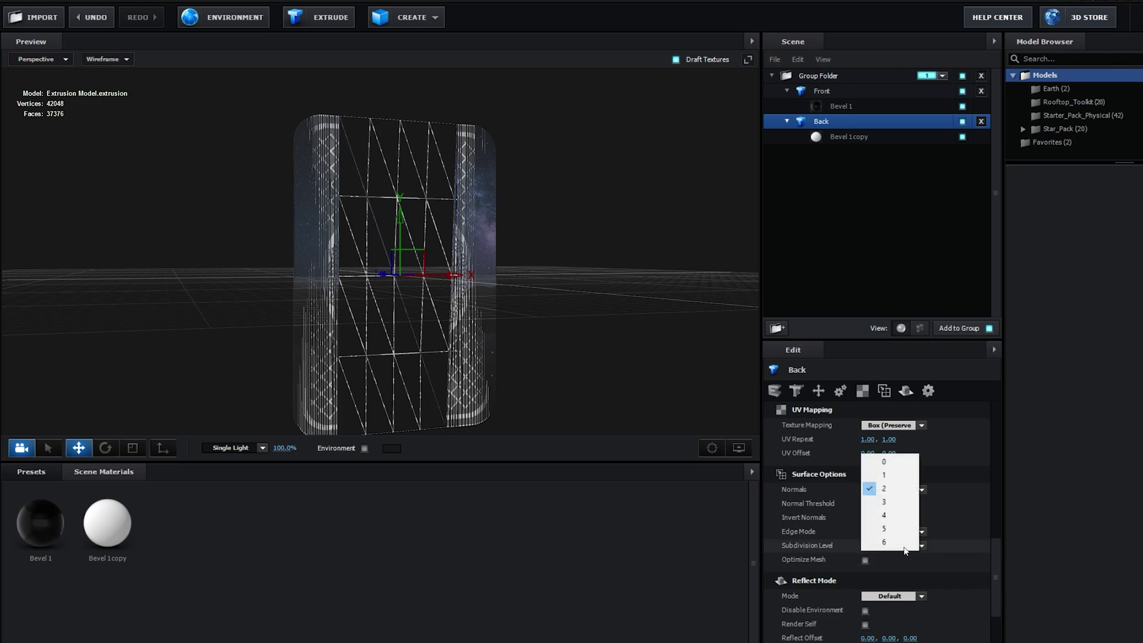
{"action": "left_click", "coordinate": [893, 515]}
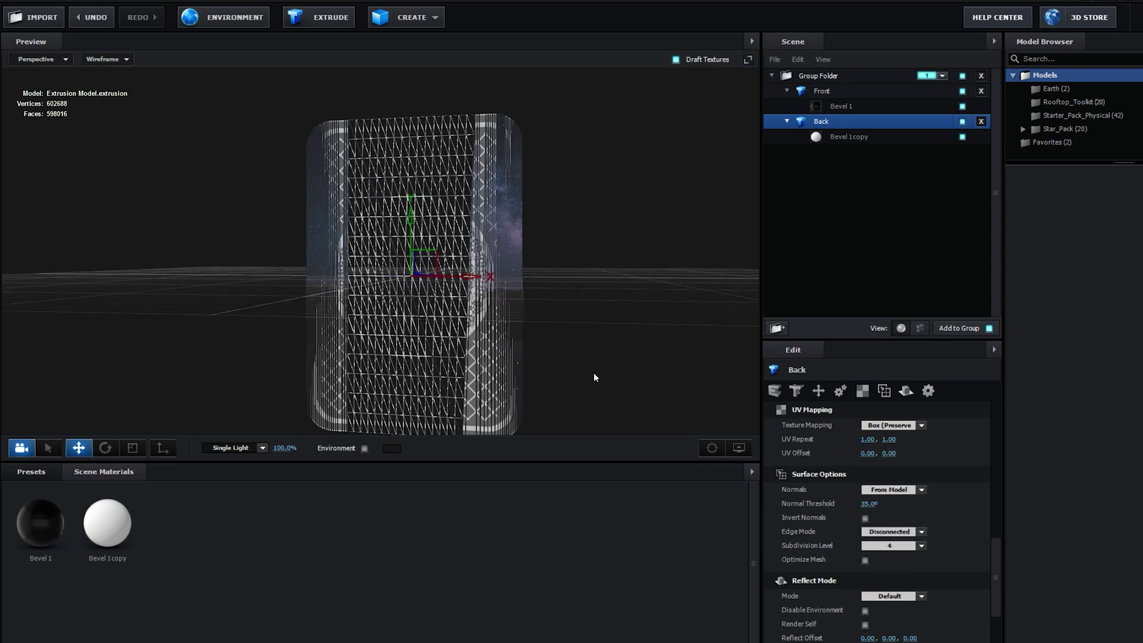
{"action": "left_click_drag", "start_coordinate": [594, 374], "coordinate": [608, 377]}
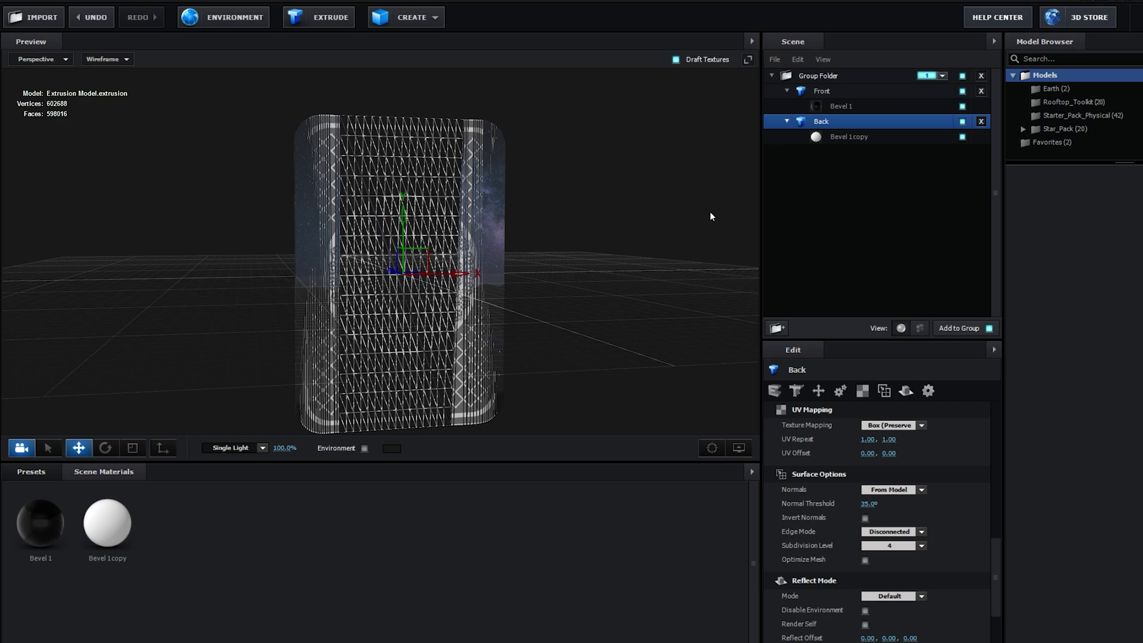
- Set the Front model's Subdivision Level to 4
{"action": "left_click", "coordinate": [830, 93]}
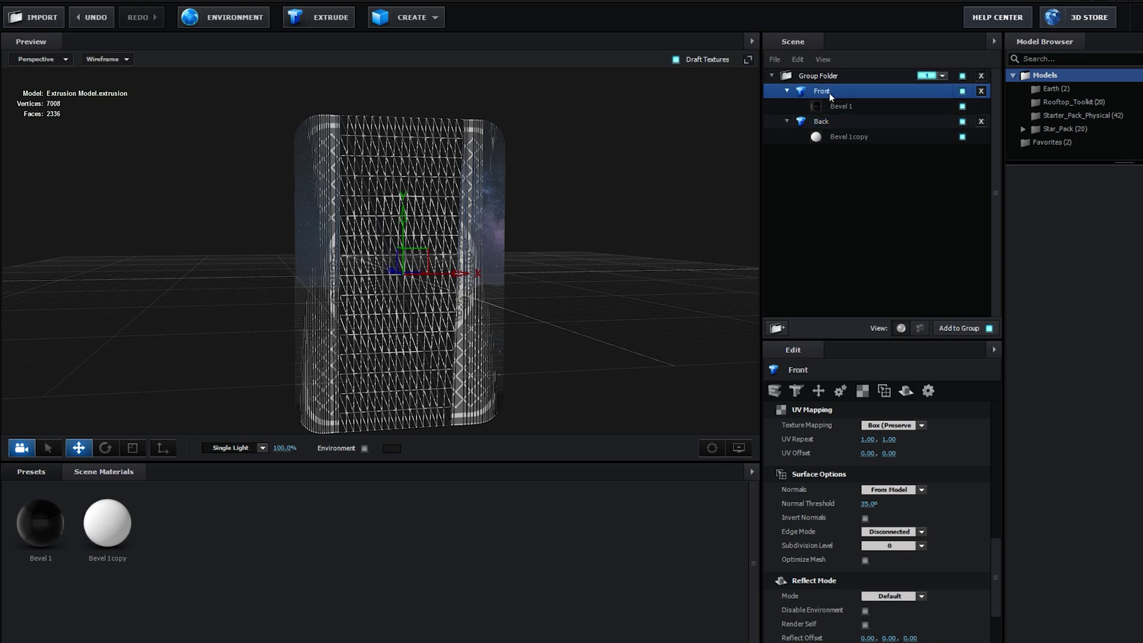
{"action": "left_click", "coordinate": [878, 545]}
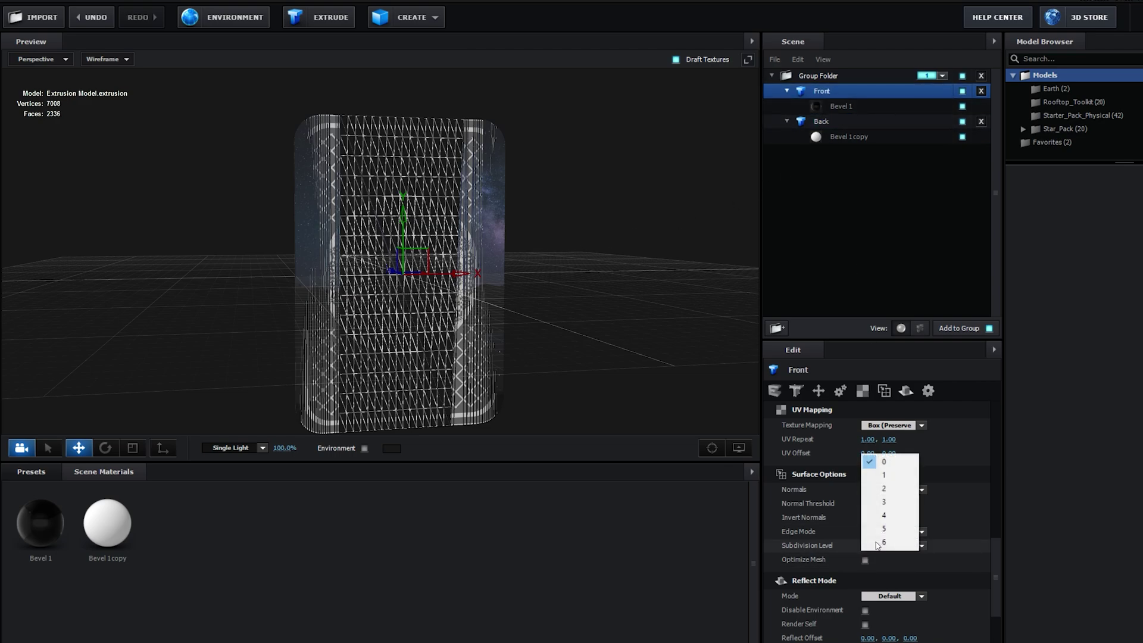
{"action": "left_click", "coordinate": [896, 516]}
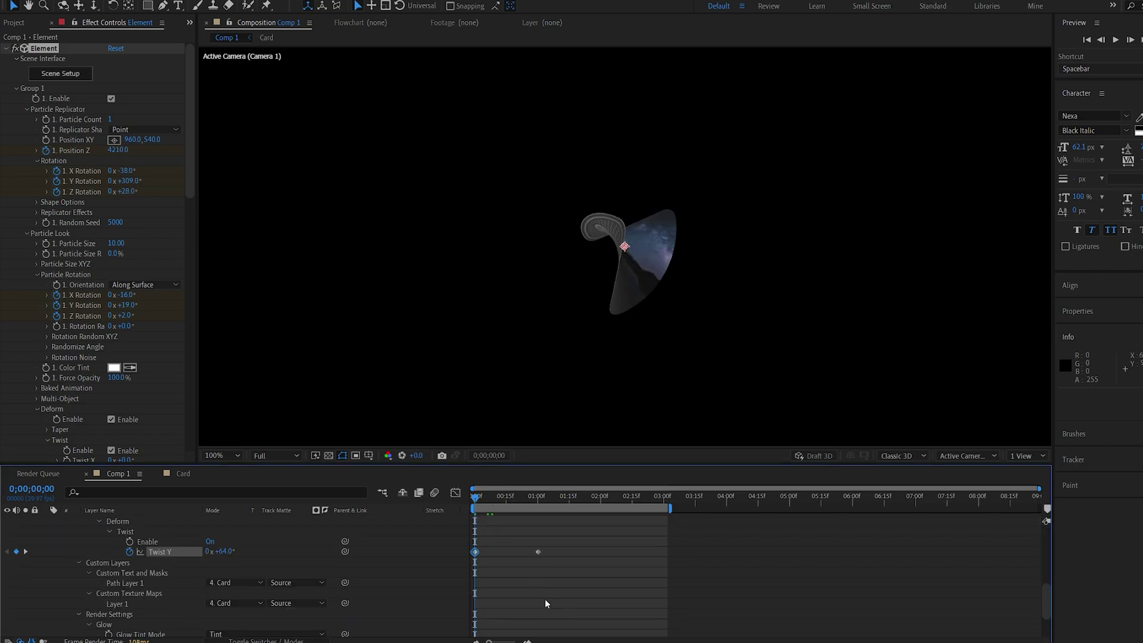
- Ease the Twist Y speed curve so it peaks early and slows gradually into 0;00;01;00, and preview the animation
{"action": "left_click", "coordinate": [455, 493]}
{"action": "left_click_drag", "start_coordinate": [554, 541], "coordinate": [506, 522]}
{"action": "key", "text": "space"}
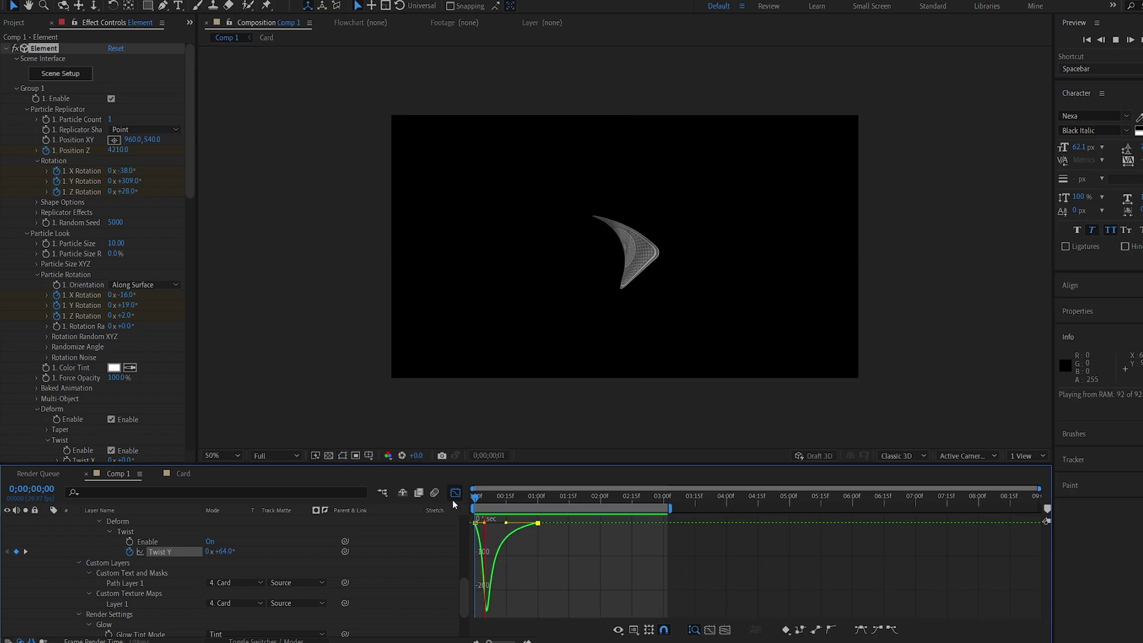
{"action": "left_click", "coordinate": [528, 496]}
{"action": "left_click_drag", "start_coordinate": [530, 499], "coordinate": [541, 503]}
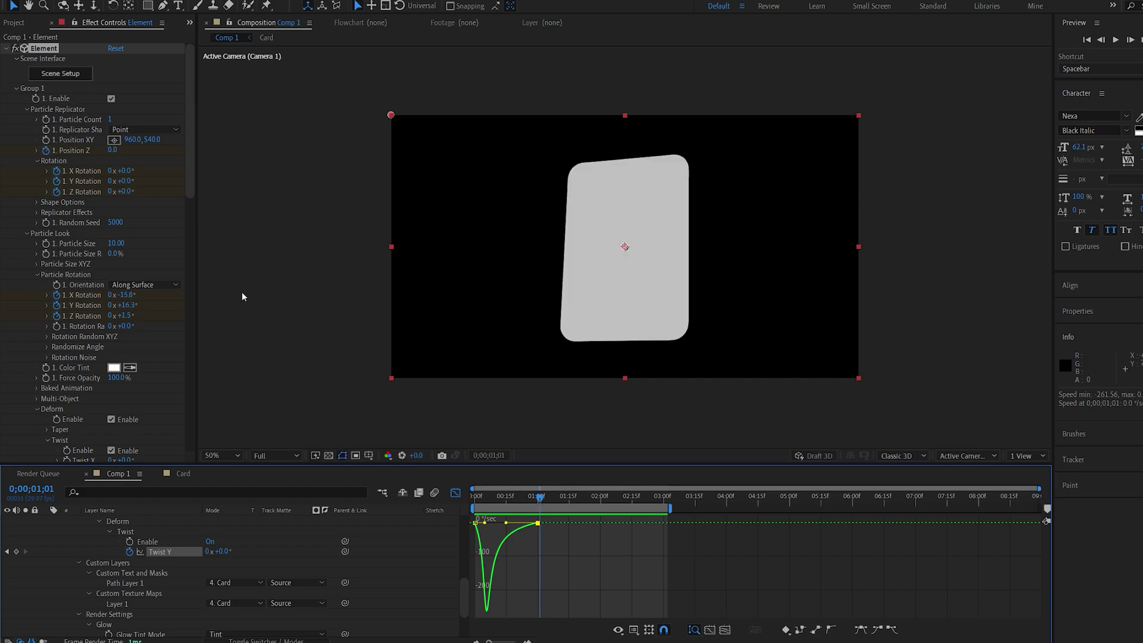
- Reopen the Element scene setup, switch the preview display back to Shaded, and return to the composition
{"action": "left_click", "coordinate": [76, 75]}
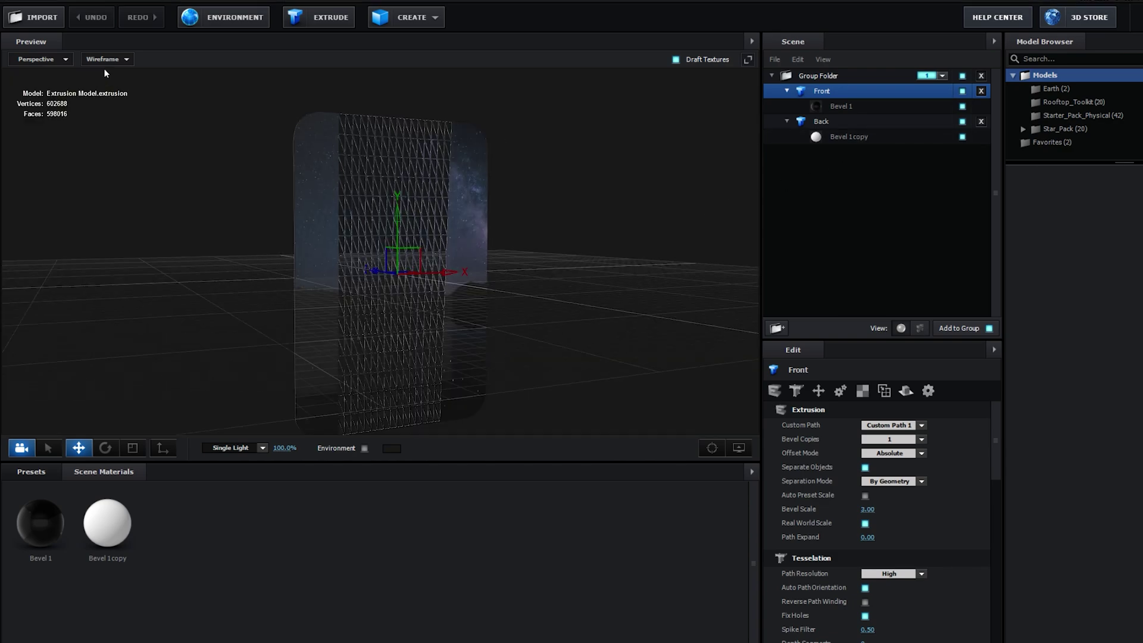
{"action": "left_click", "coordinate": [103, 59]}
{"action": "left_click", "coordinate": [107, 73]}
{"action": "mouse_move", "coordinate": [258, 244]}
{"action": "left_mouse_down"}
{"action": "mouse_move", "coordinate": [437, 348]}
{"action": "mouse_move", "coordinate": [382, 351]}
{"action": "left_mouse_up"}
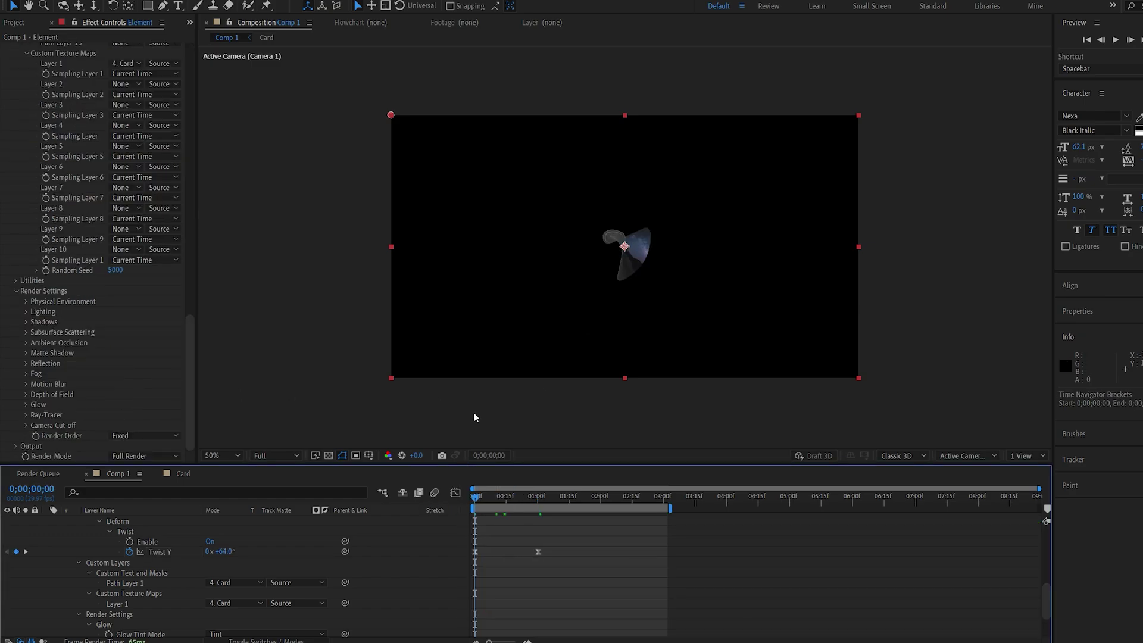
- Turn On Motion Blur in the Element effect's render settings and preview the blurred spin from the start
{"action": "scroll", "coordinate": [69, 340], "scroll_direction": "up", "scroll_amount": 5}
{"action": "scroll", "coordinate": [69, 339], "scroll_direction": "down", "scroll_amount": 5}
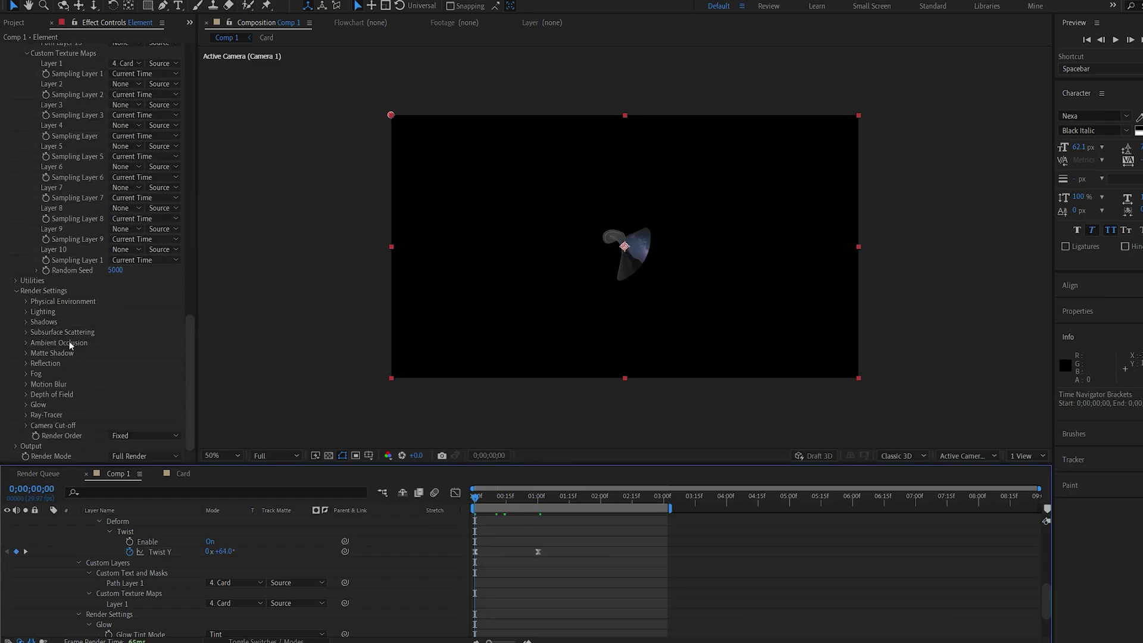
{"action": "left_click", "coordinate": [26, 385]}
{"action": "left_click", "coordinate": [141, 395]}
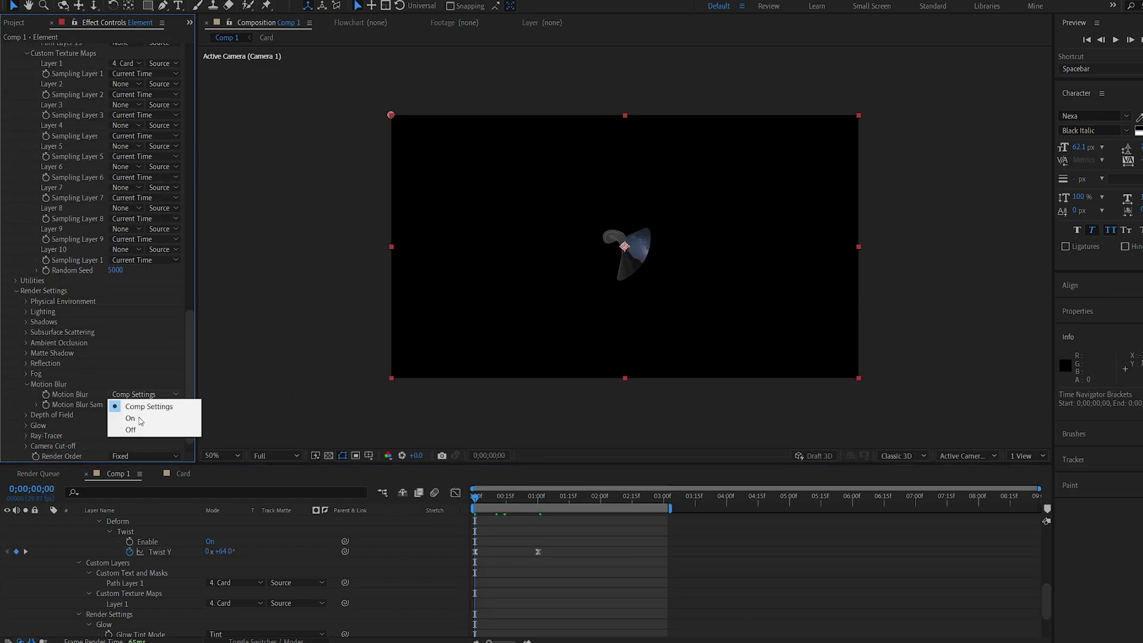
{"action": "left_click", "coordinate": [153, 418]}
{"action": "key", "text": "space"}
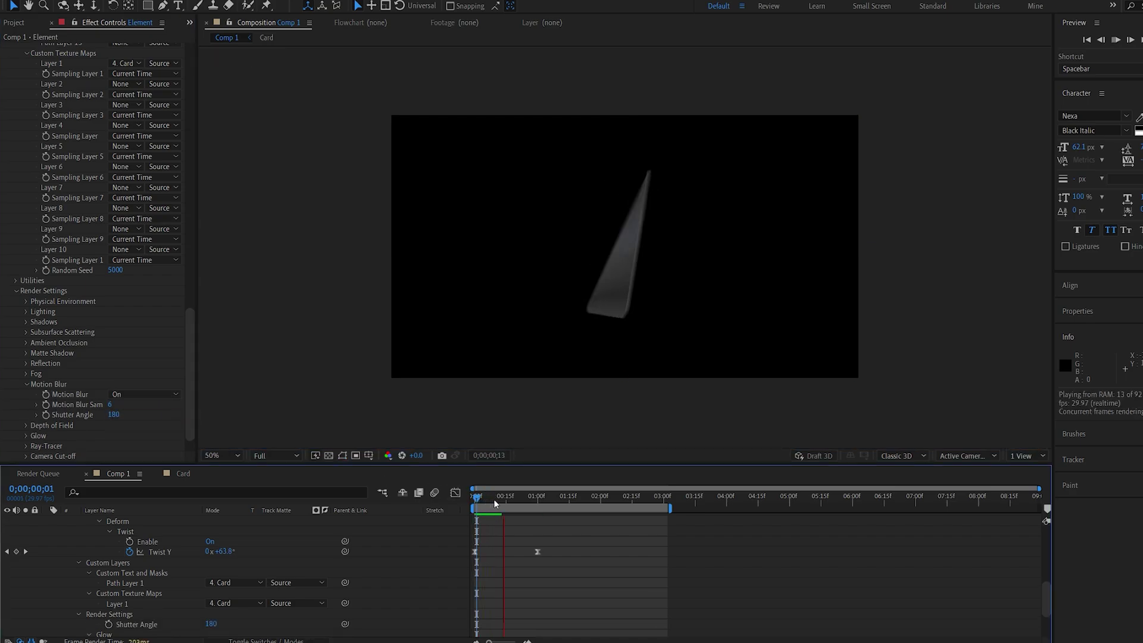
{"action": "left_click", "coordinate": [549, 499]}
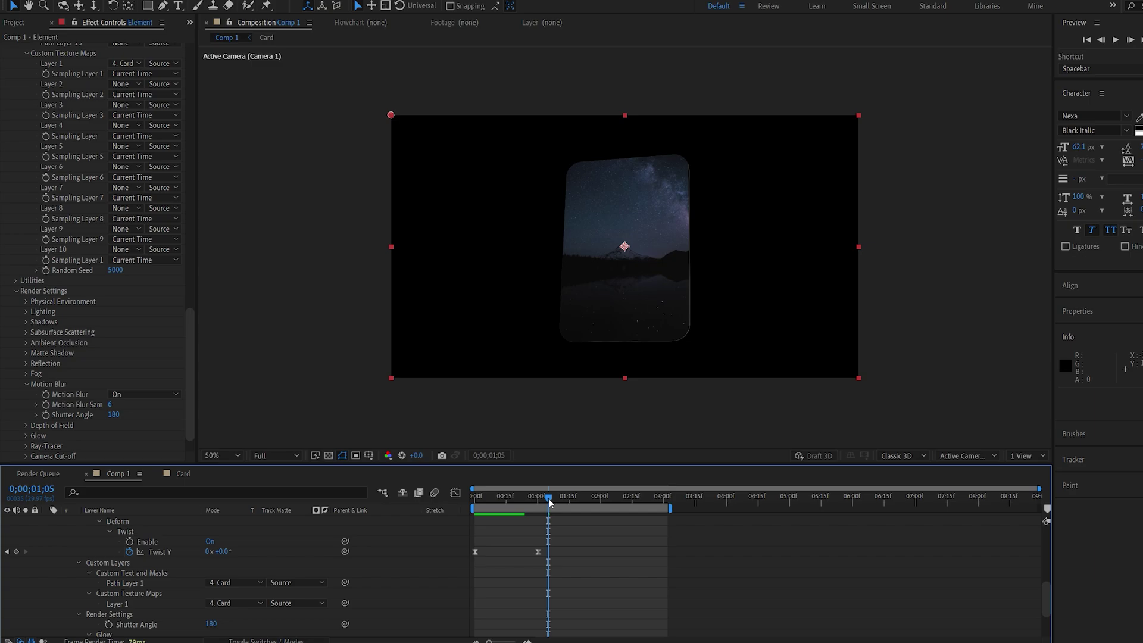
- In the Card composition, duplicate the card-7031432_1920.png layer and solo the copy on top
{"action": "left_click", "coordinate": [184, 474]}
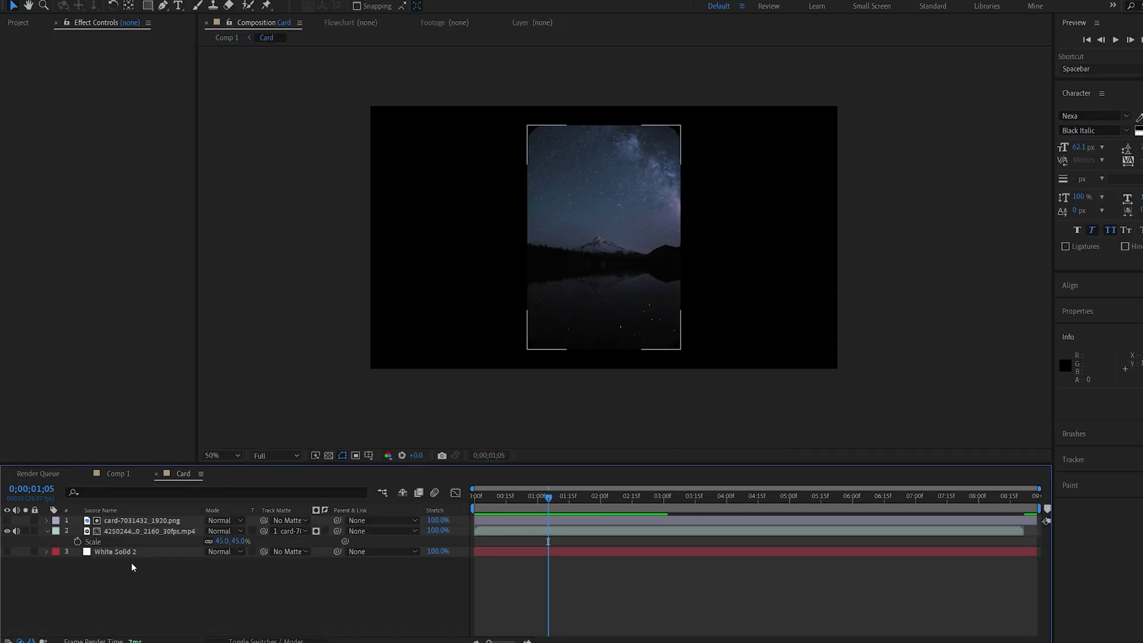
{"action": "left_click", "coordinate": [135, 520]}
{"action": "key", "text": "ctrl+d"}
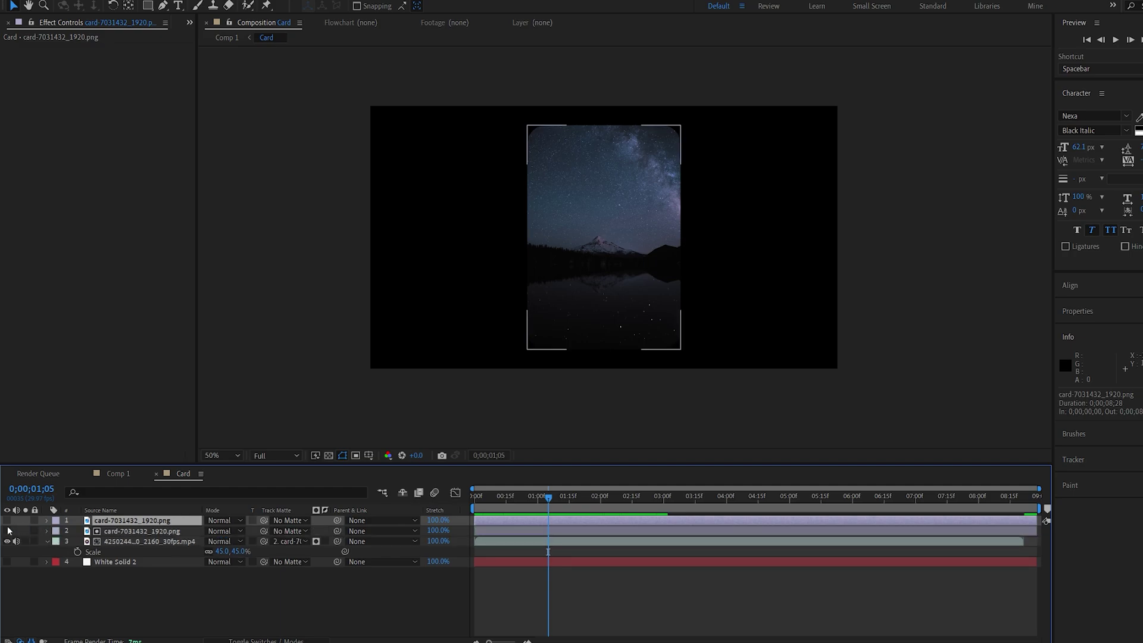
{"action": "left_click", "coordinate": [27, 520]}
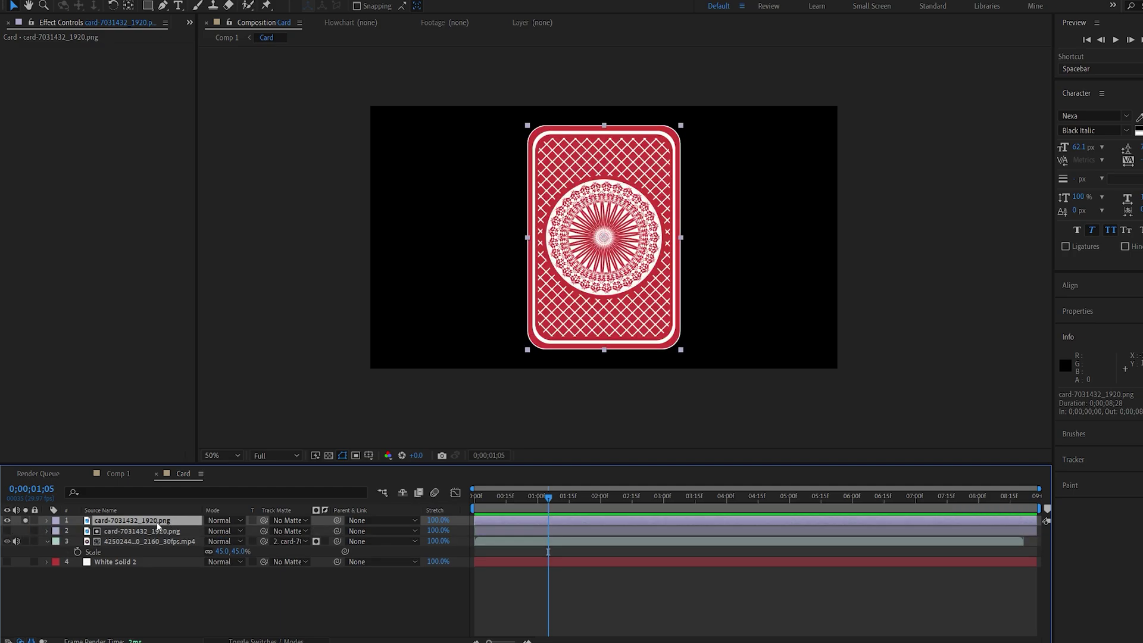
- Apply Luma Key to the top card layer, using Key Out Darker with a Threshold of 137
{"action": "type", "text": "luma"}
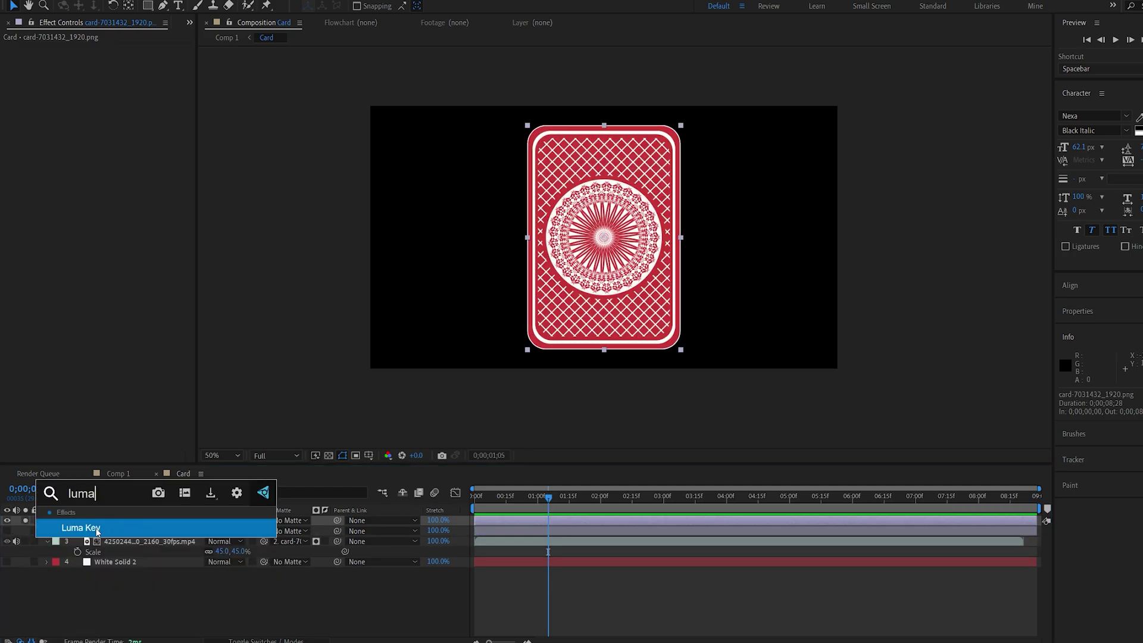
{"action": "left_click", "coordinate": [95, 528]}
{"action": "left_click", "coordinate": [144, 58]}
{"action": "left_click", "coordinate": [62, 146]}
{"action": "left_click_drag", "start_coordinate": [112, 69], "coordinate": [188, 63]}
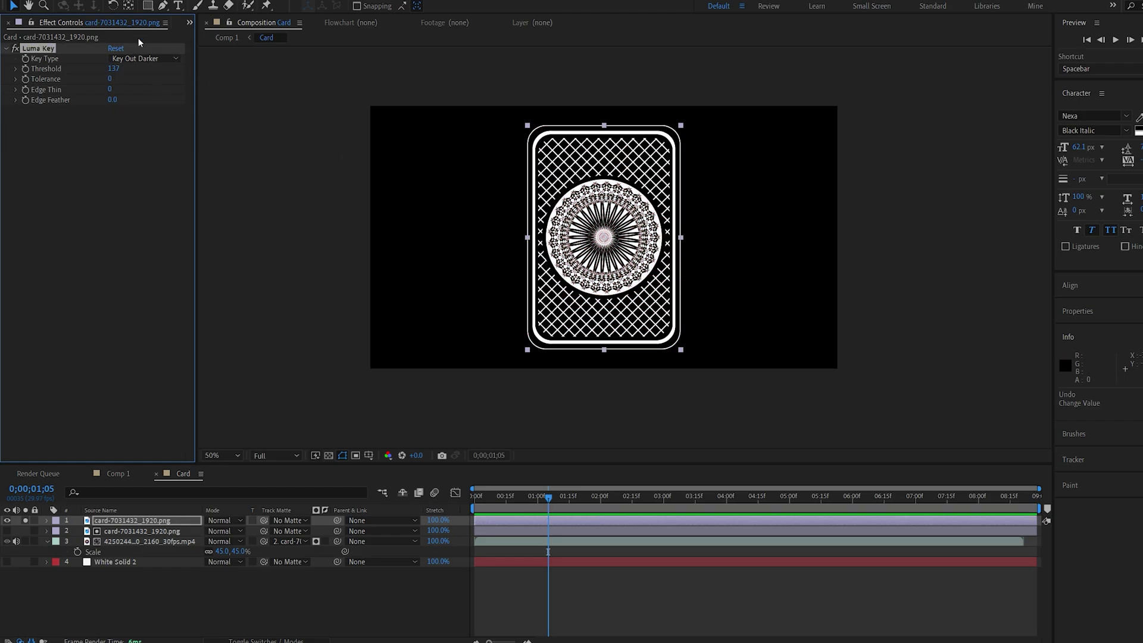
- Draw a mask just inside the card's thick white border and set it to Subtract, with the layer no longer soloed
{"action": "scroll", "coordinate": [529, 173], "scroll_direction": "up", "scroll_amount": 4}
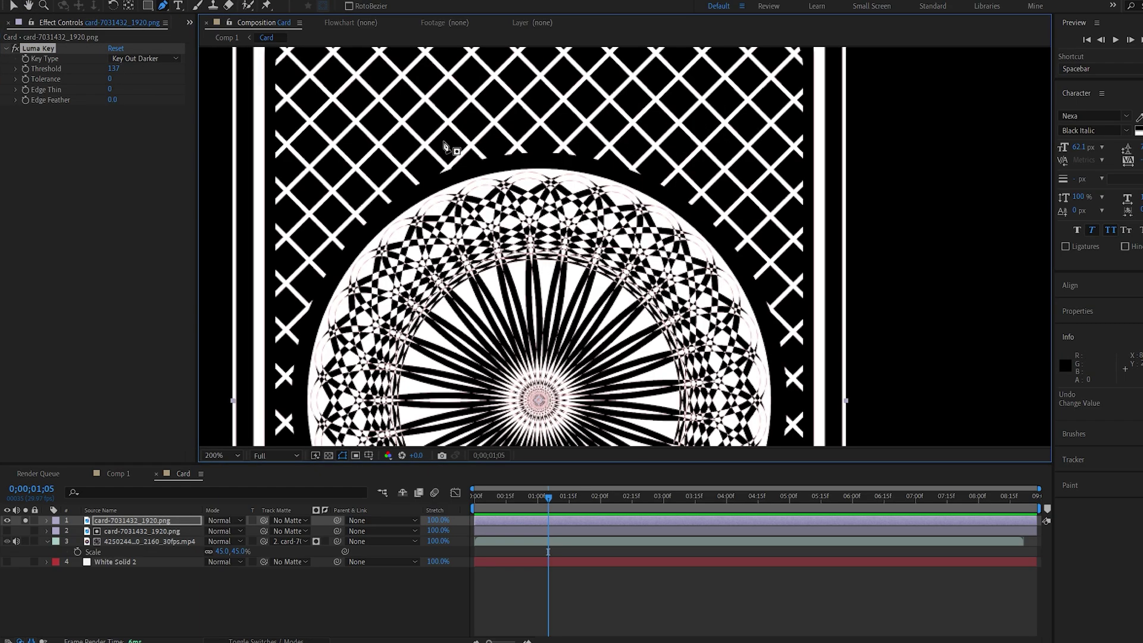
{"action": "key", "text": "g"}
{"action": "left_click", "coordinate": [348, 155]}
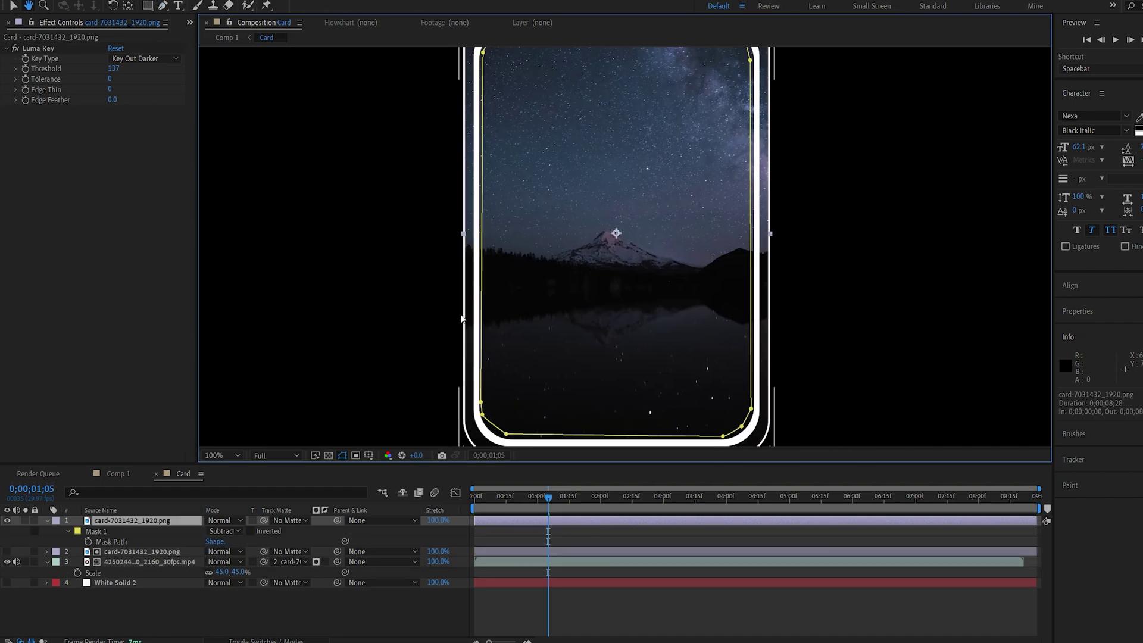
{"action": "key", "text": "comma"}
{"action": "left_click", "coordinate": [126, 587]}
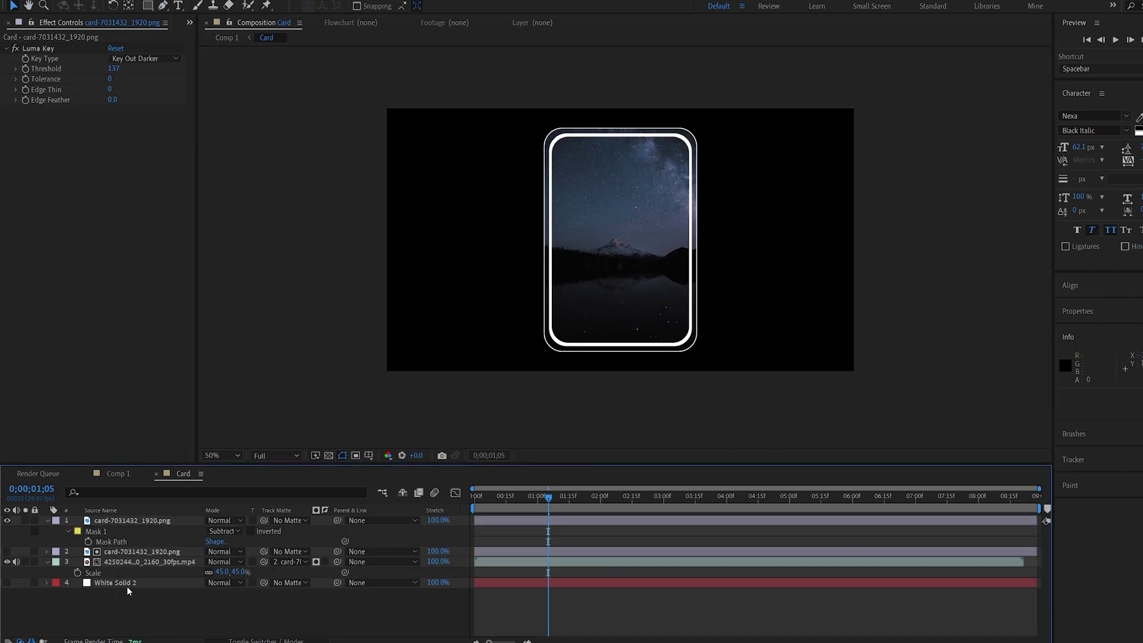
- Set the Opacity of the white card border layer to 80%
{"action": "left_click", "coordinate": [113, 521]}
{"action": "key", "text": "t"}
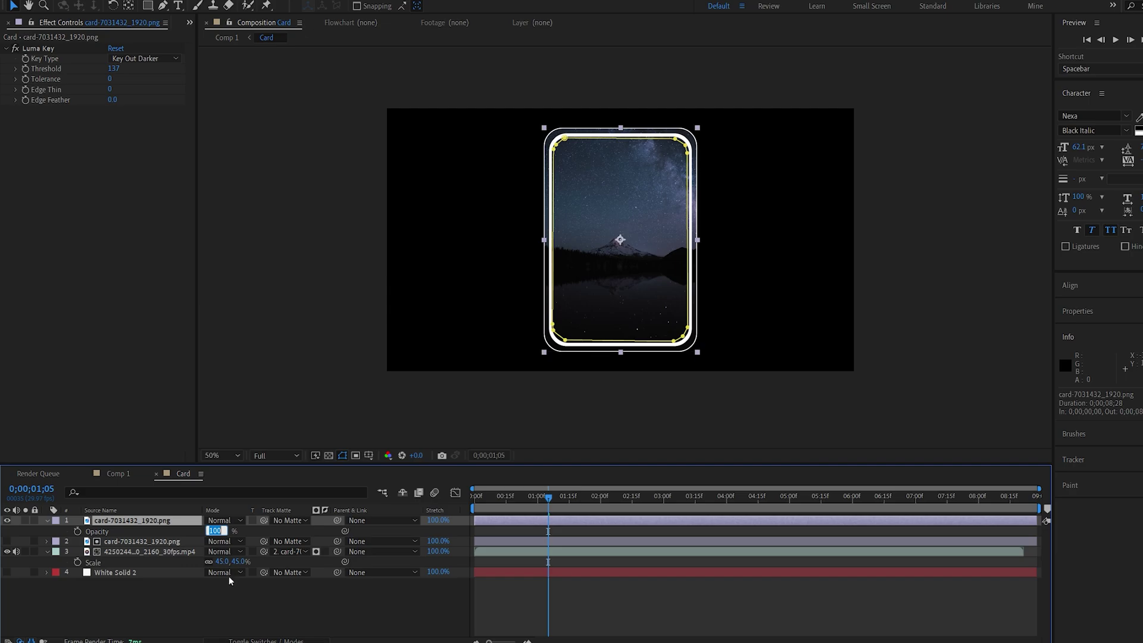
{"action": "type", "text": "80"}
{"action": "left_click", "coordinate": [248, 598]}
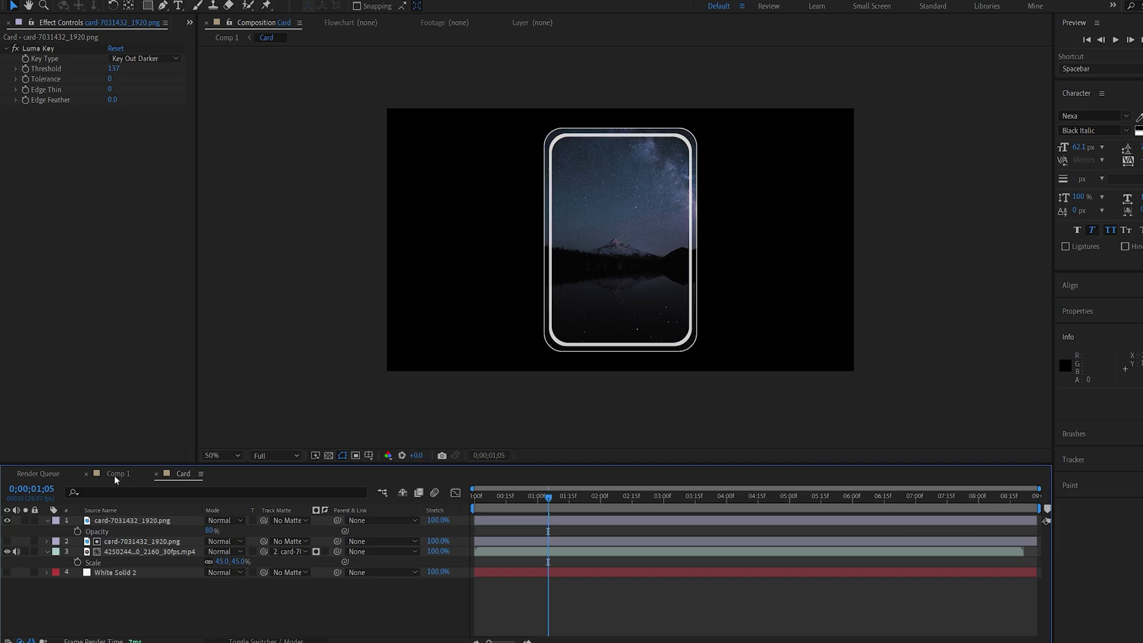
- Return to Comp 1 and preview the bordered card's spin from 0;00;00;00 past the two-second mark
{"action": "left_click", "coordinate": [114, 475]}
{"action": "left_click", "coordinate": [190, 475]}
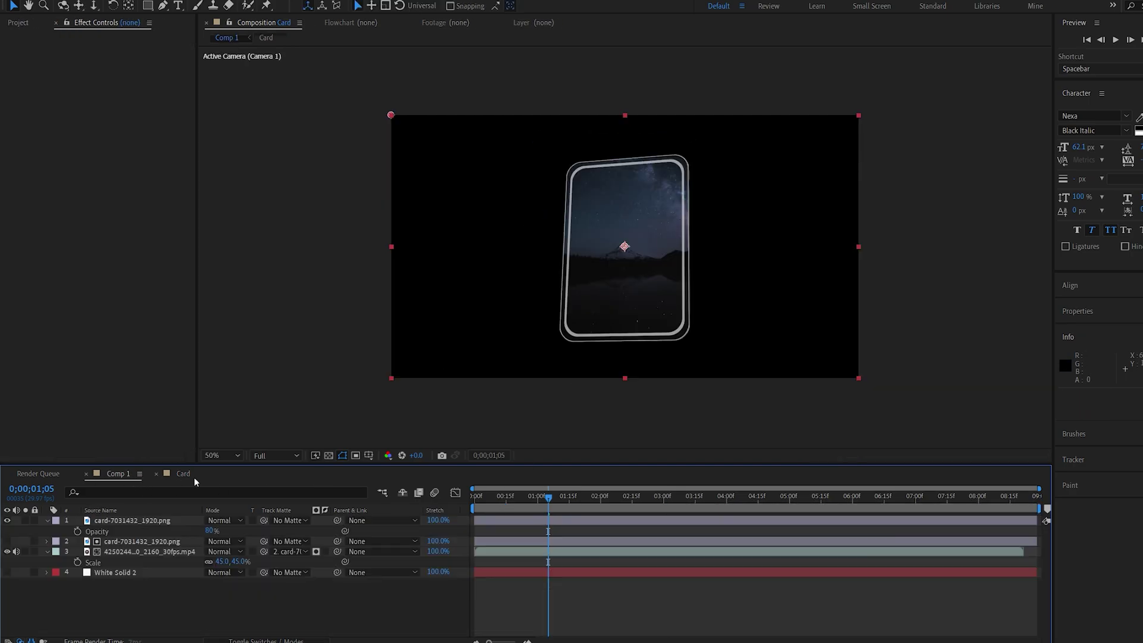
{"action": "left_click", "coordinate": [113, 474]}
{"action": "left_click_drag", "start_coordinate": [515, 501], "coordinate": [460, 505]}
{"action": "key", "text": "space"}
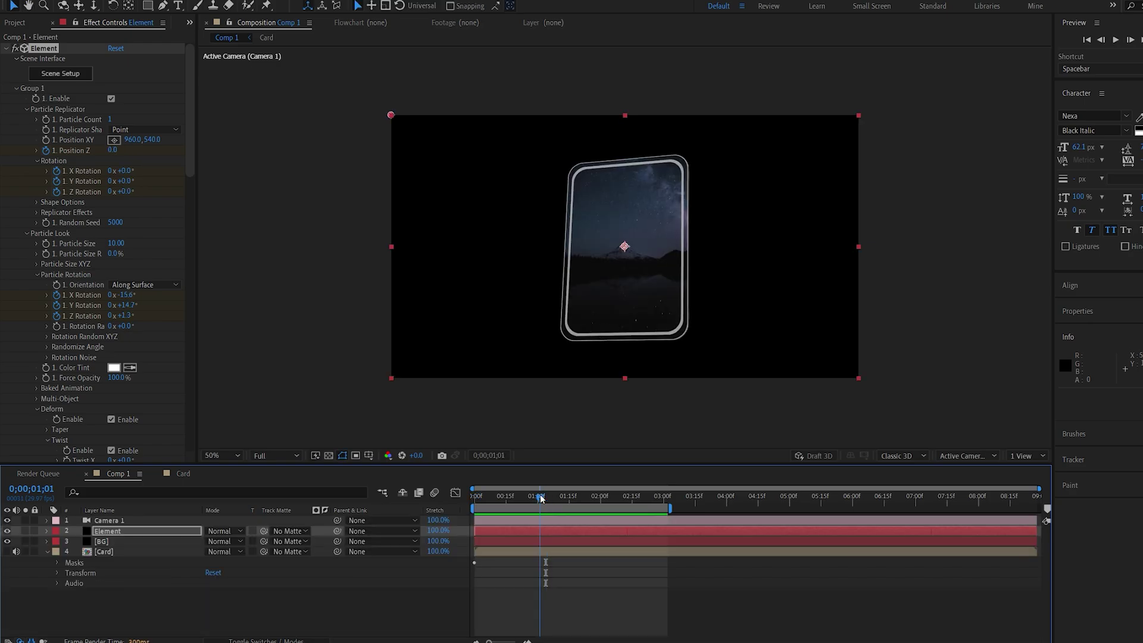
{"action": "left_click_drag", "start_coordinate": [540, 499], "coordinate": [592, 499]}
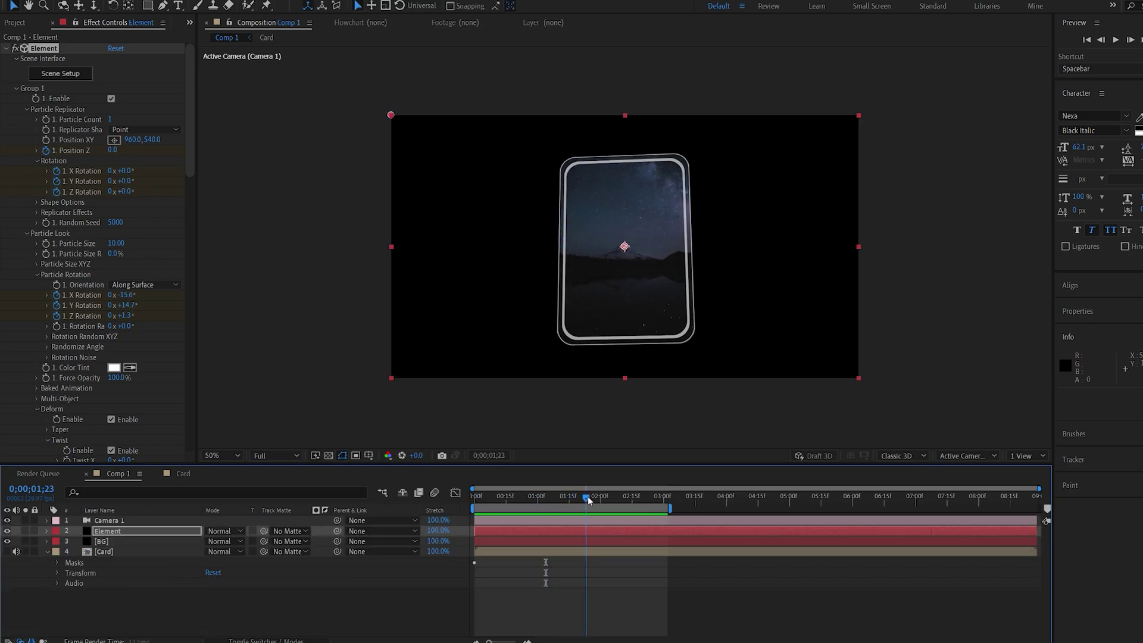
- Duplicate the Element layer in Comp 1, solo the copy, and open its scene setup
{"action": "left_click", "coordinate": [143, 617]}
{"action": "left_click", "coordinate": [106, 532]}
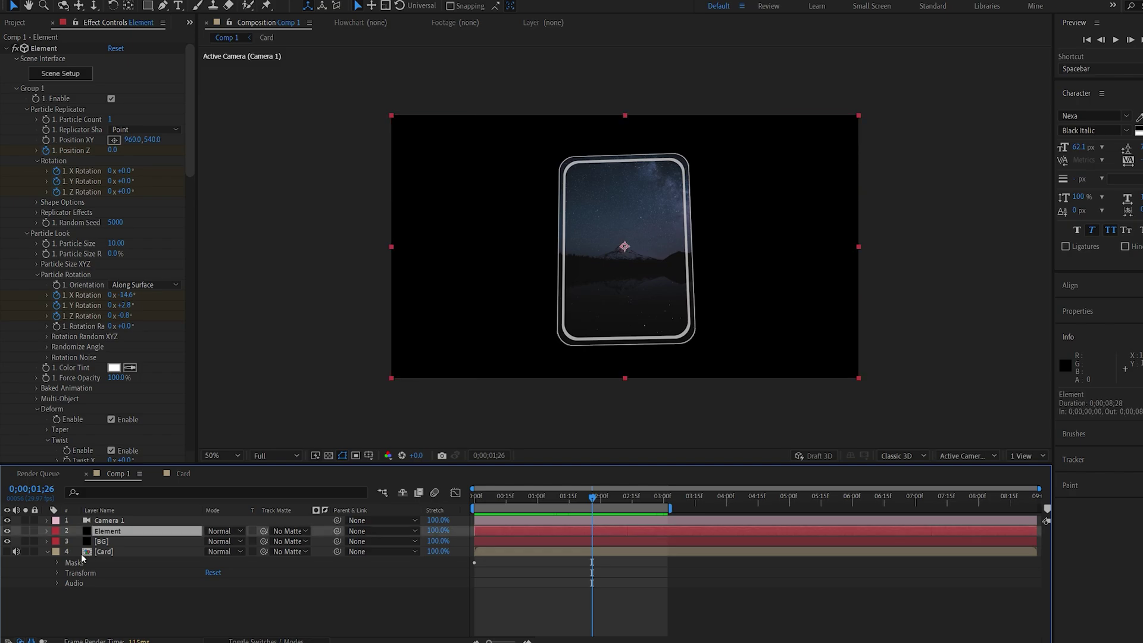
{"action": "key", "text": "ctrl+d"}
{"action": "left_click", "coordinate": [25, 531]}
{"action": "left_click", "coordinate": [60, 73]}
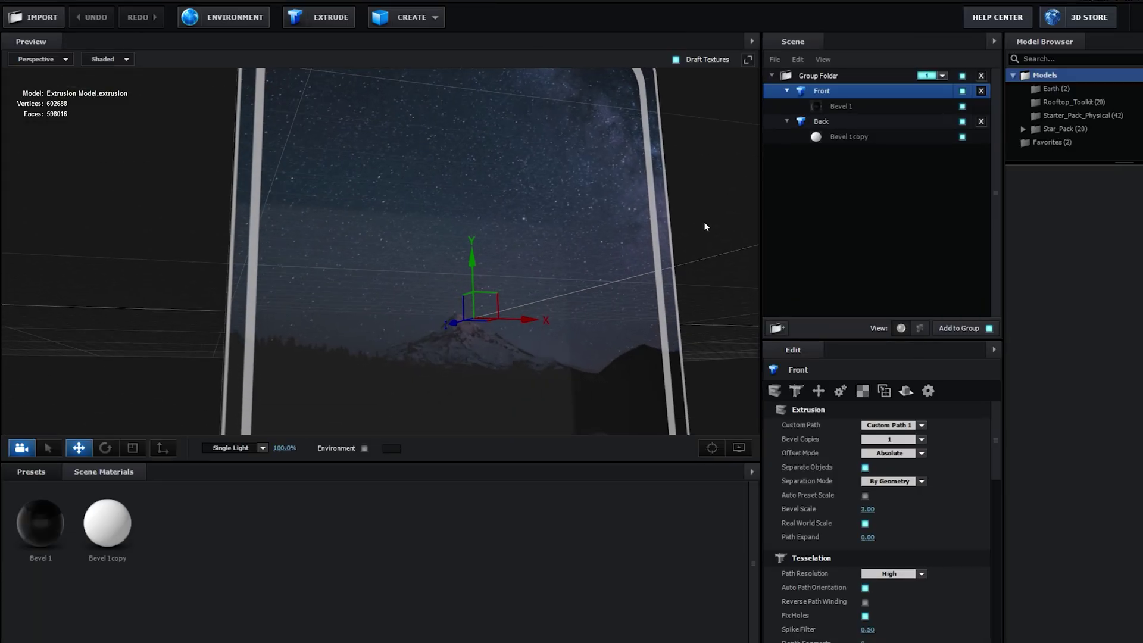
- For the Front model's Bevel 1 material, set Illumination Intensity to 10% and enable Use Diffuse Color
{"action": "left_click", "coordinate": [875, 106]}
{"action": "scroll", "coordinate": [869, 516], "scroll_direction": "down", "scroll_amount": 15}
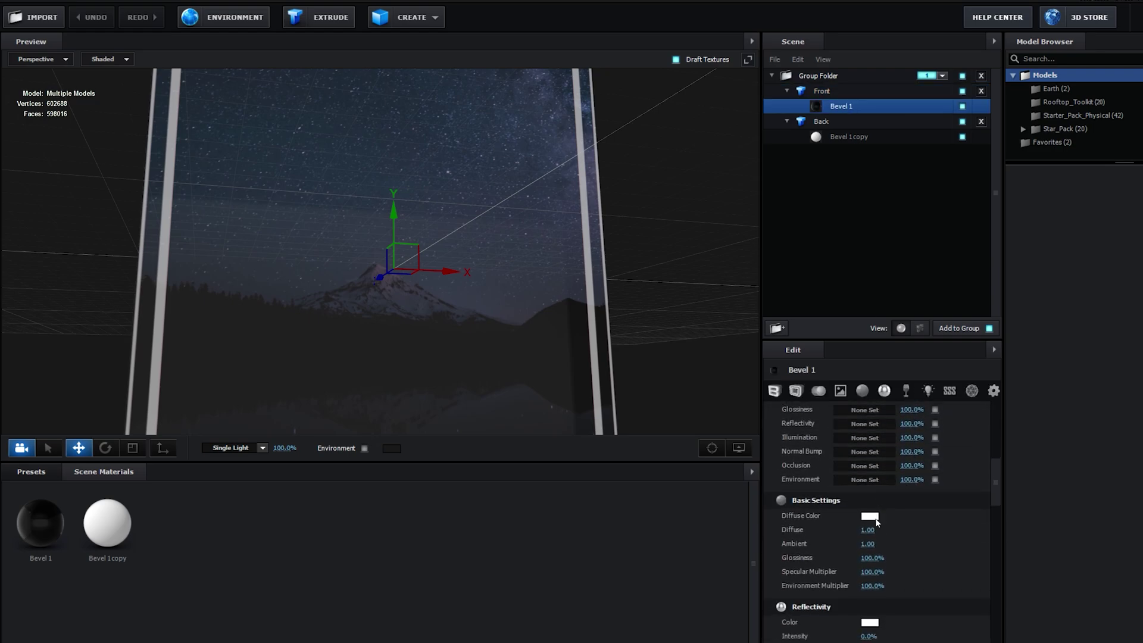
{"action": "scroll", "coordinate": [885, 608], "scroll_direction": "down", "scroll_amount": 3}
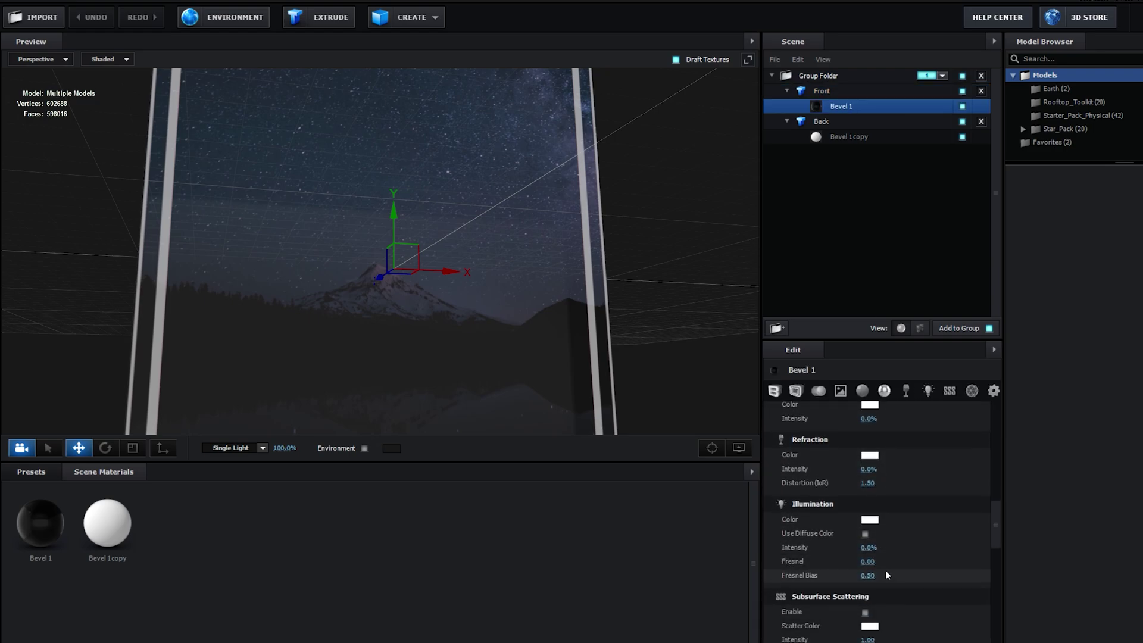
{"action": "left_click_drag", "start_coordinate": [867, 546], "coordinate": [897, 547]}
{"action": "left_click", "coordinate": [866, 534]}
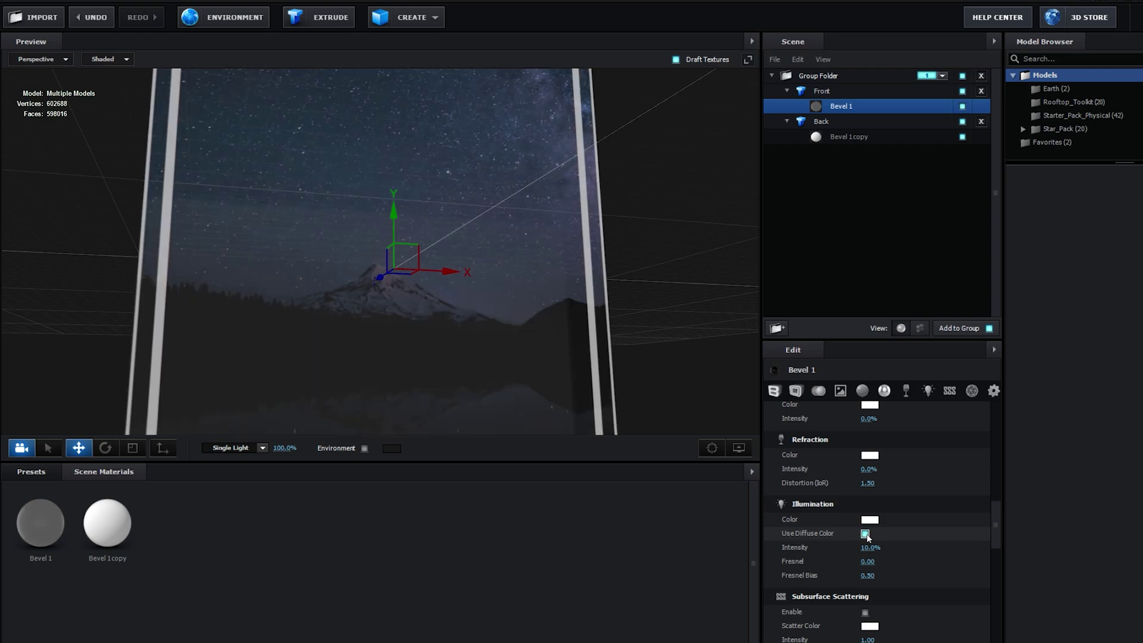
- Increase the Front material's Illumination Intensity, then set Element 2's Output to show only the Illumination pass in Comp 1
{"action": "left_click_drag", "start_coordinate": [869, 548], "coordinate": [877, 551]}
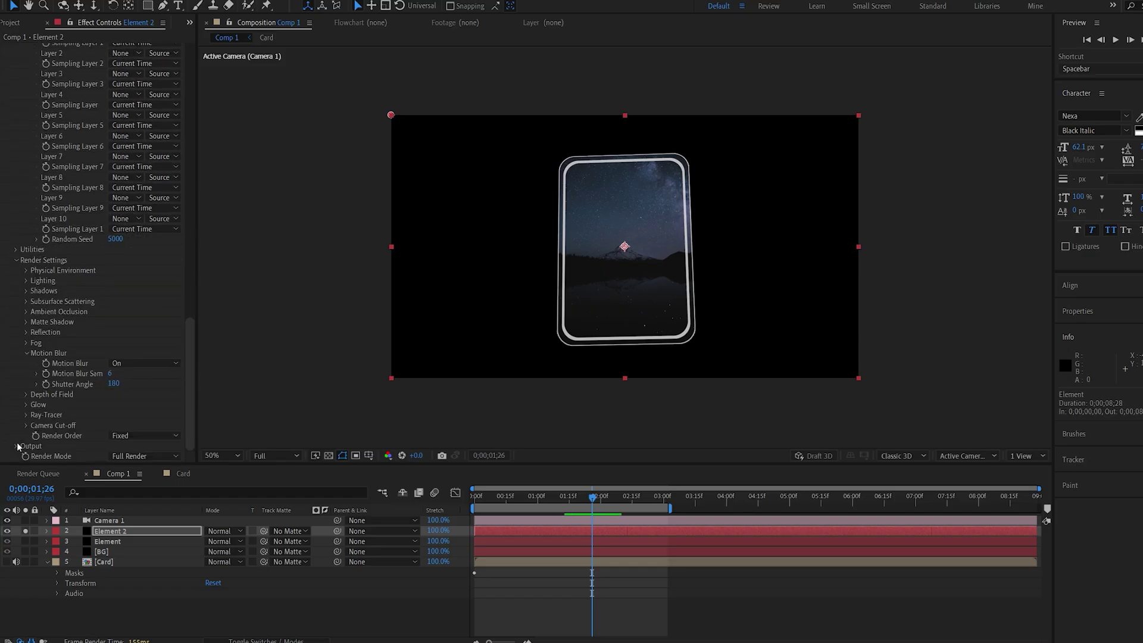
{"action": "left_click", "coordinate": [16, 447]}
{"action": "scroll", "coordinate": [37, 435], "scroll_direction": "down", "scroll_amount": 4}
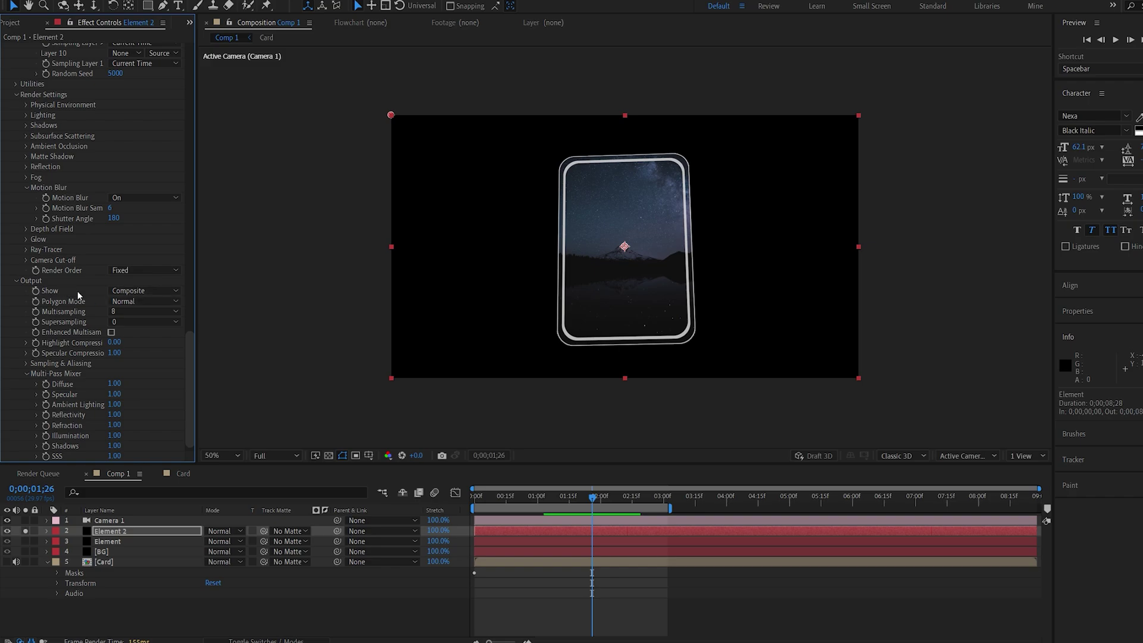
{"action": "left_click", "coordinate": [126, 291]}
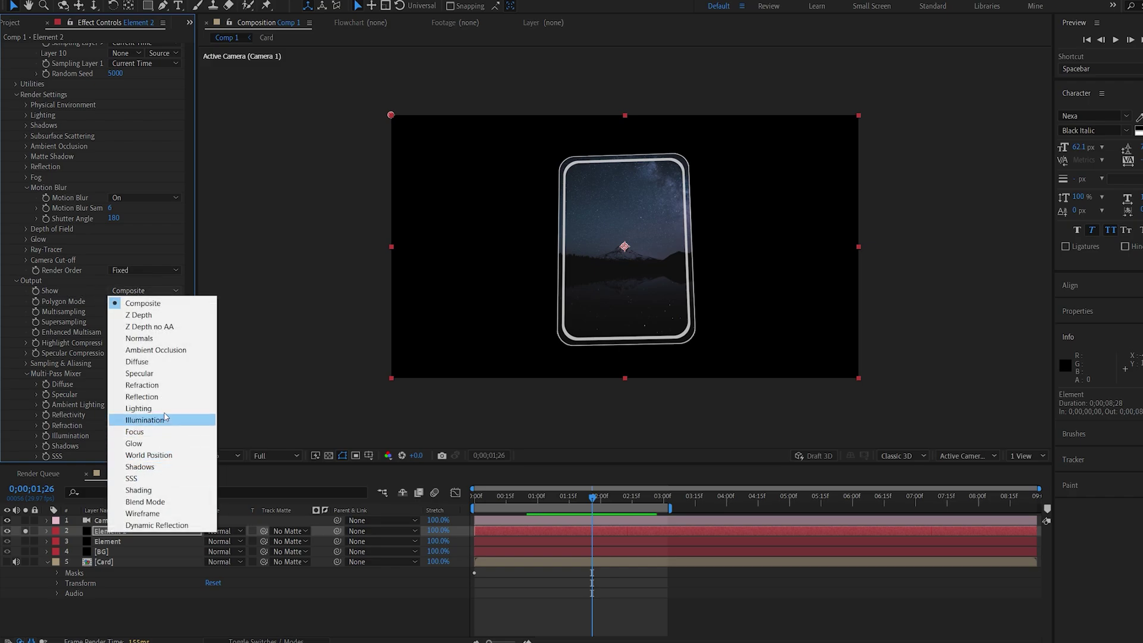
{"action": "left_click", "coordinate": [145, 420]}
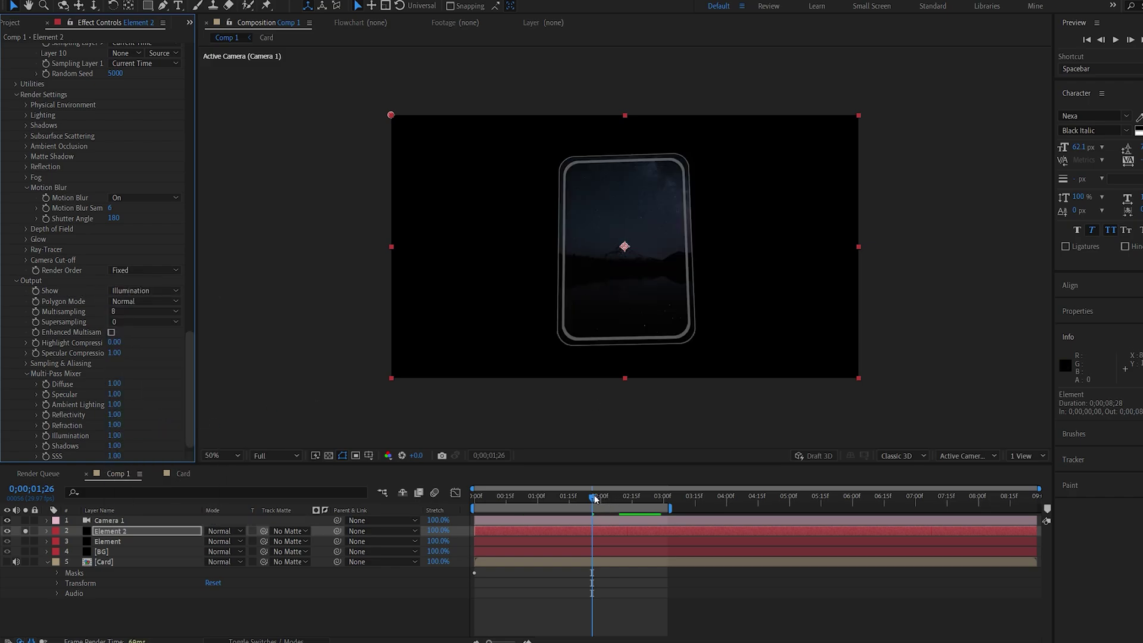
- At 0;00;01;05, apply CC Radial Fast Blur to Element 2 with Amount 93 and Zoom set to Brightest
{"action": "left_click_drag", "start_coordinate": [594, 499], "coordinate": [549, 503]}
{"action": "key", "text": "ctrl+space"}
{"action": "type", "text": "rad"}
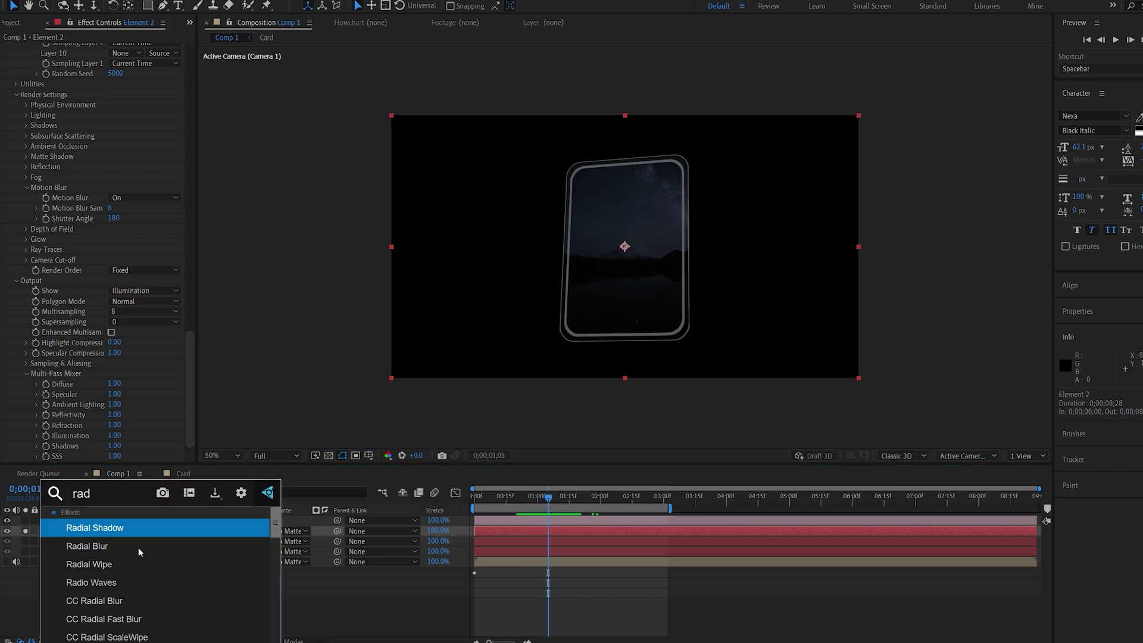
{"action": "left_click", "coordinate": [139, 620]}
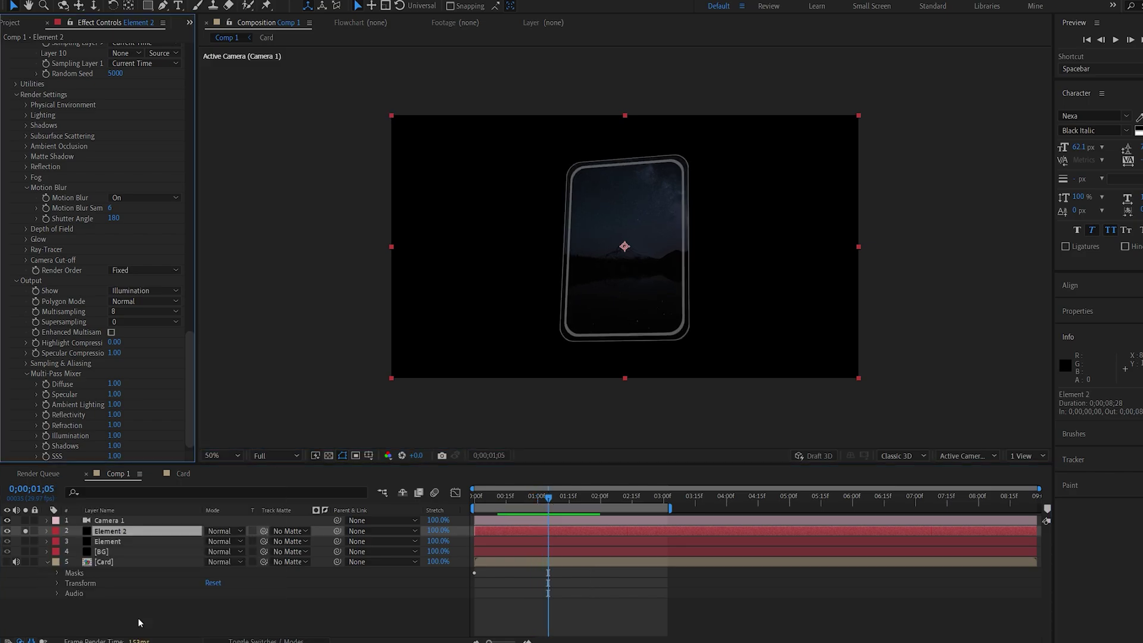
{"action": "left_click", "coordinate": [122, 454]}
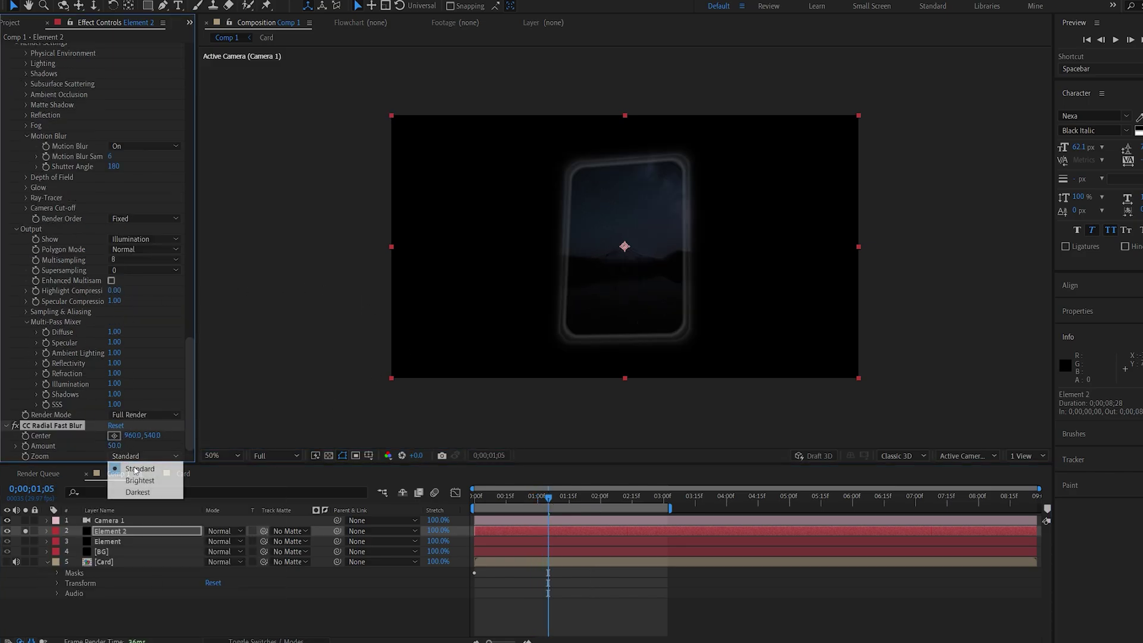
{"action": "left_click", "coordinate": [131, 479]}
{"action": "left_click_drag", "start_coordinate": [128, 445], "coordinate": [148, 445]}
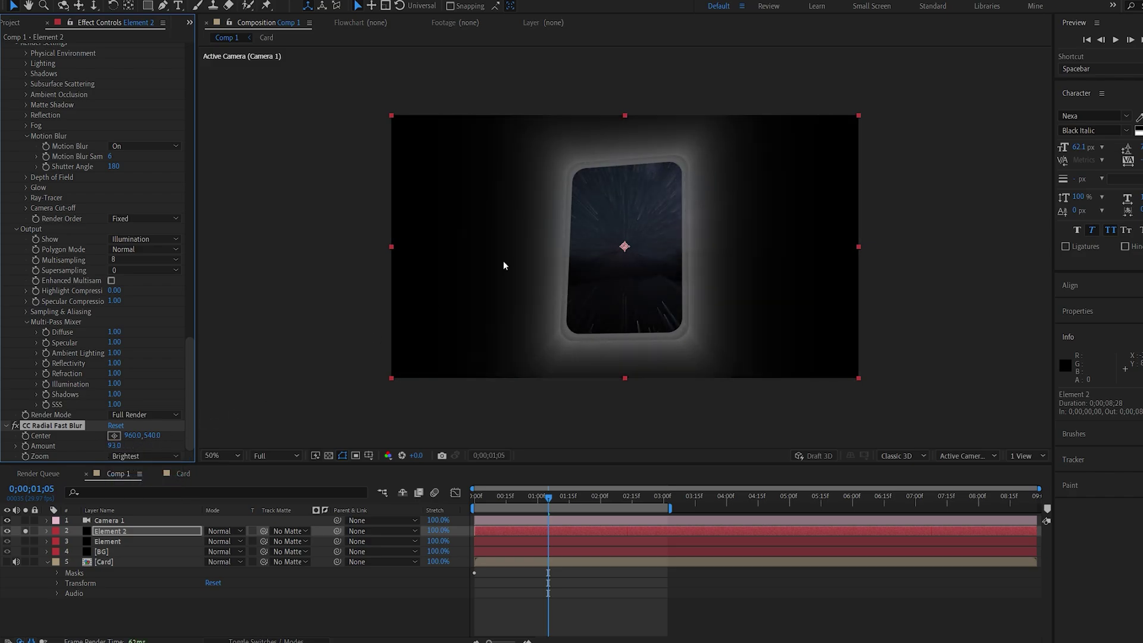
- Hide the 80% opacity white border layer in the Card comp and return to Comp 1
{"action": "left_click", "coordinate": [181, 473]}
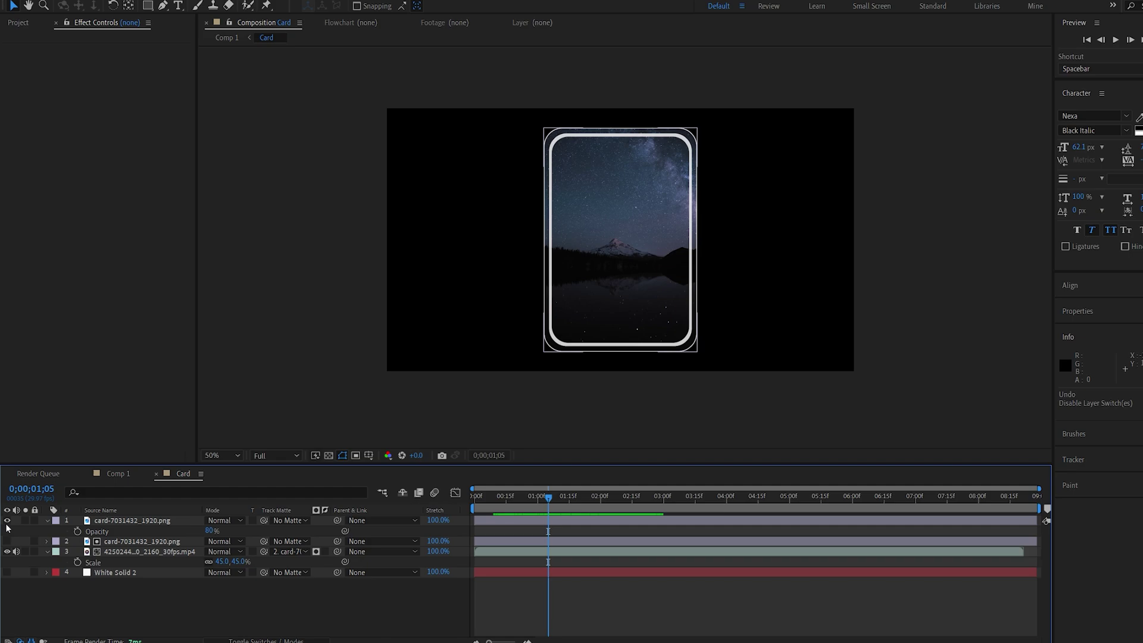
{"action": "left_click", "coordinate": [117, 473]}
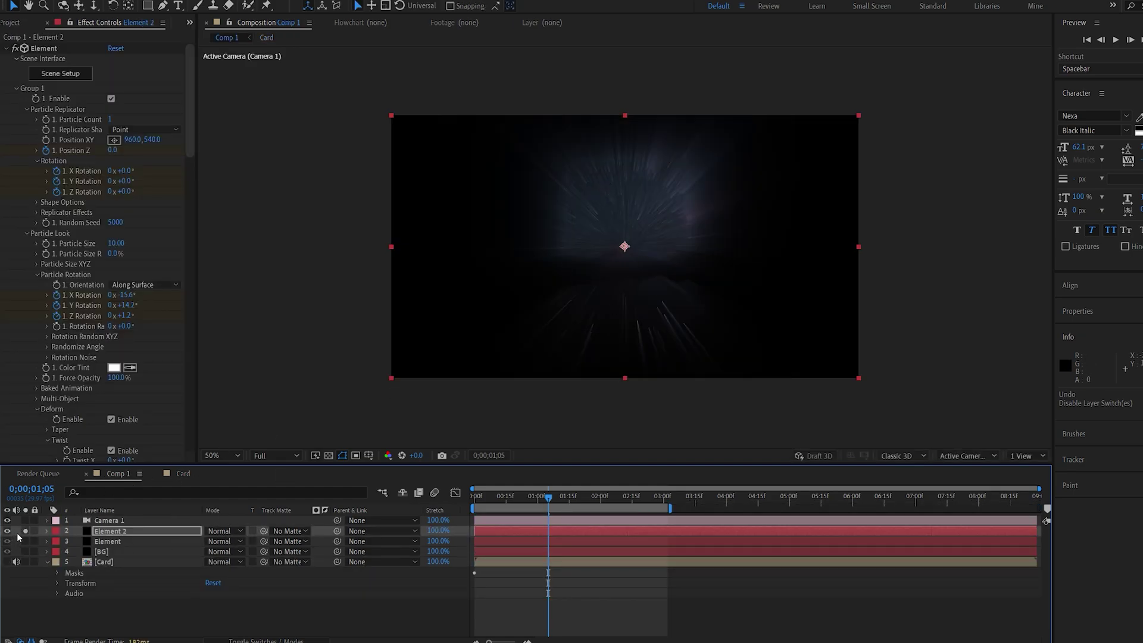
- Turn off solo for Element 2 and open its blending mode choices
{"action": "left_click", "coordinate": [232, 536]}
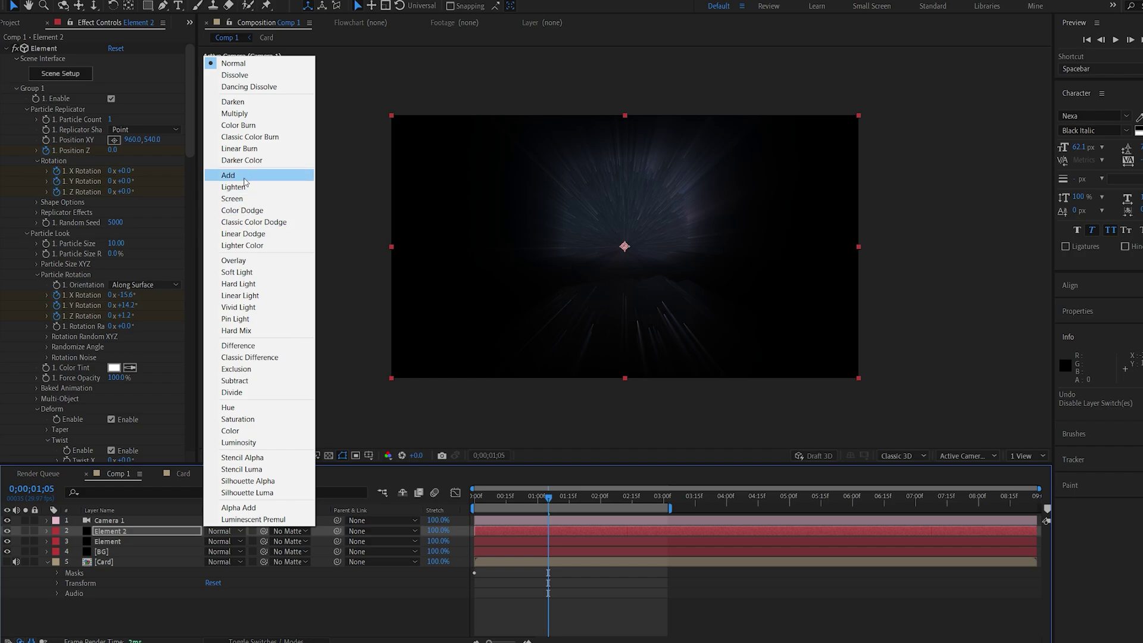